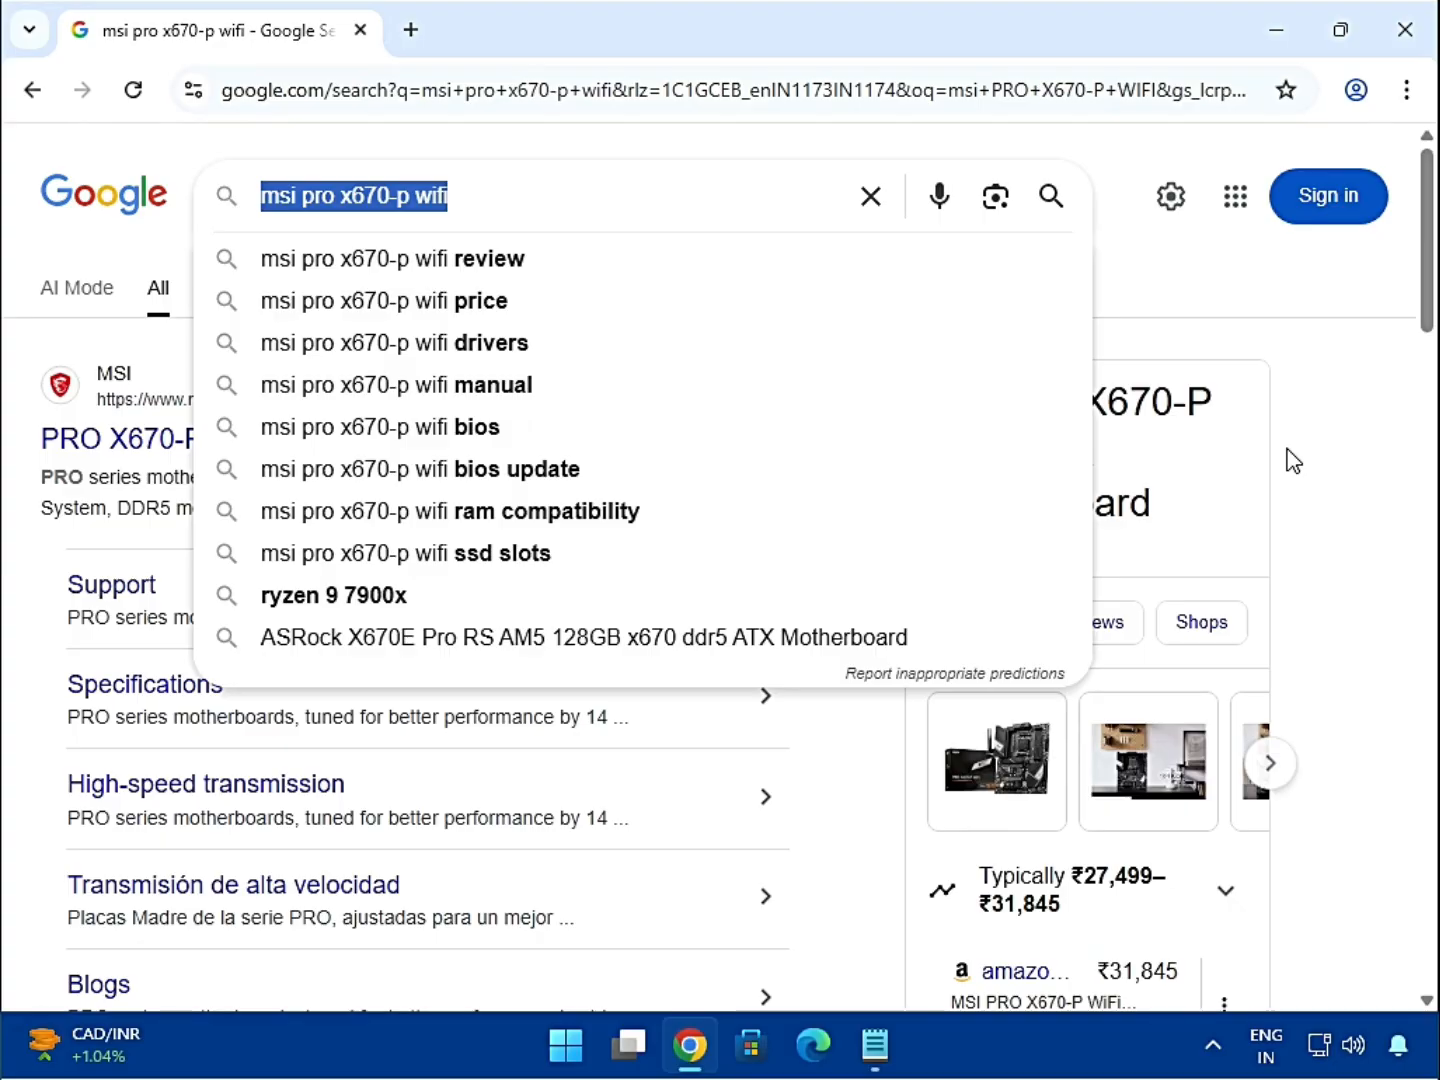
- Open the MSI PRO X670-P WIFI product page from the search results and go to its support page
left_click(1290, 484)
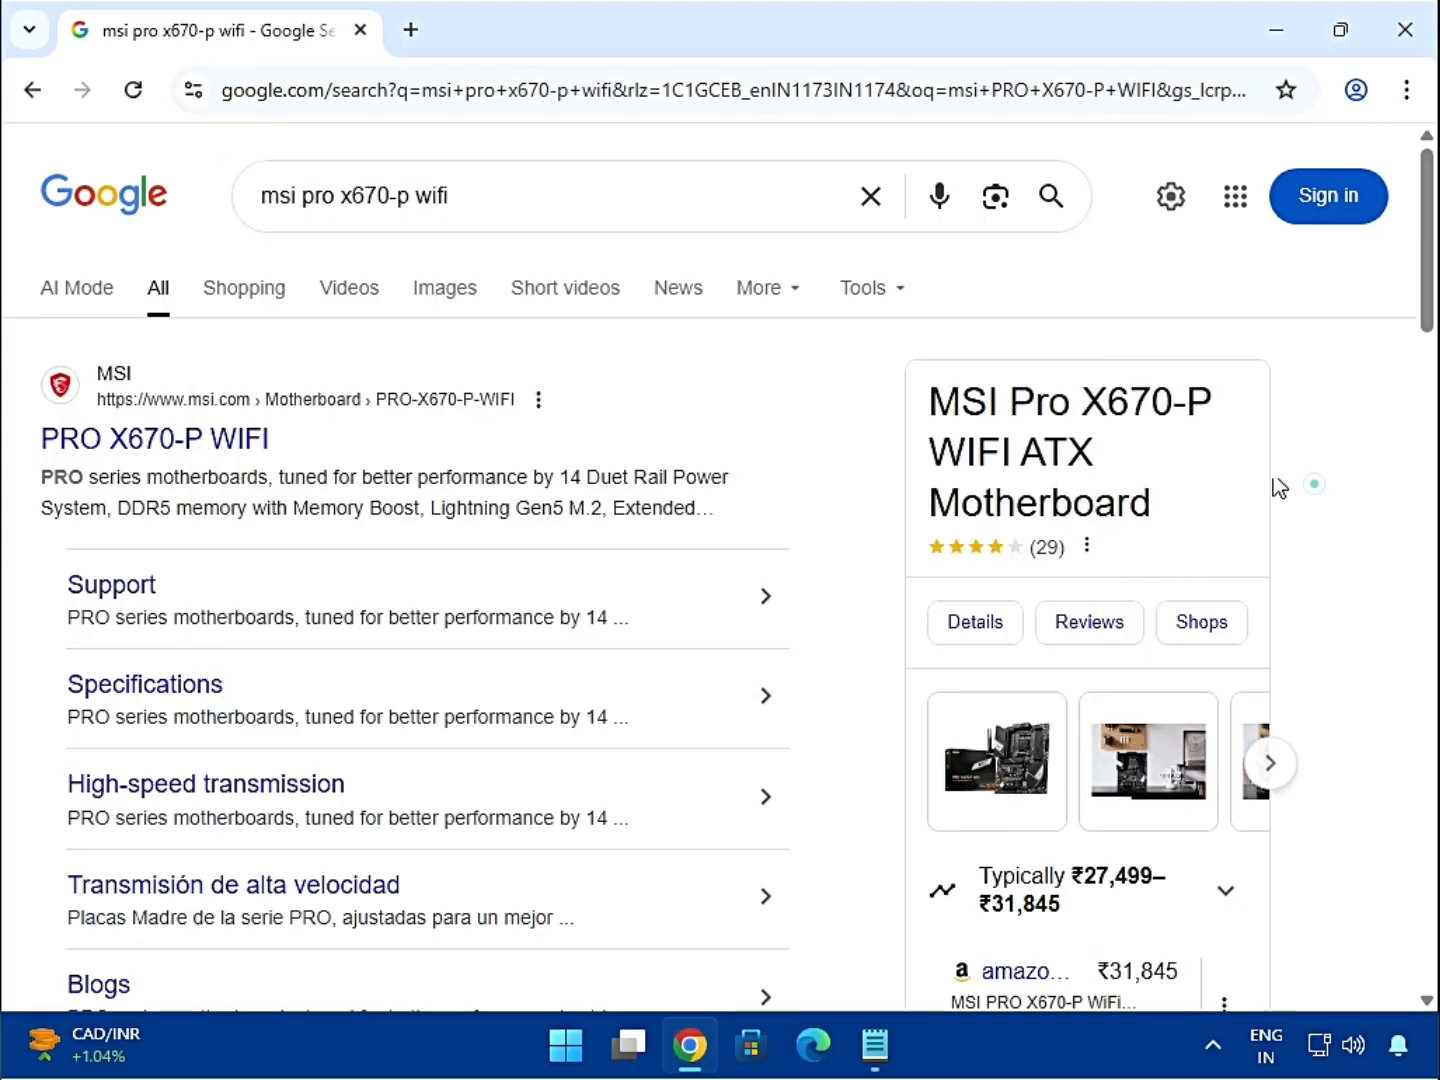
left_click(242, 440)
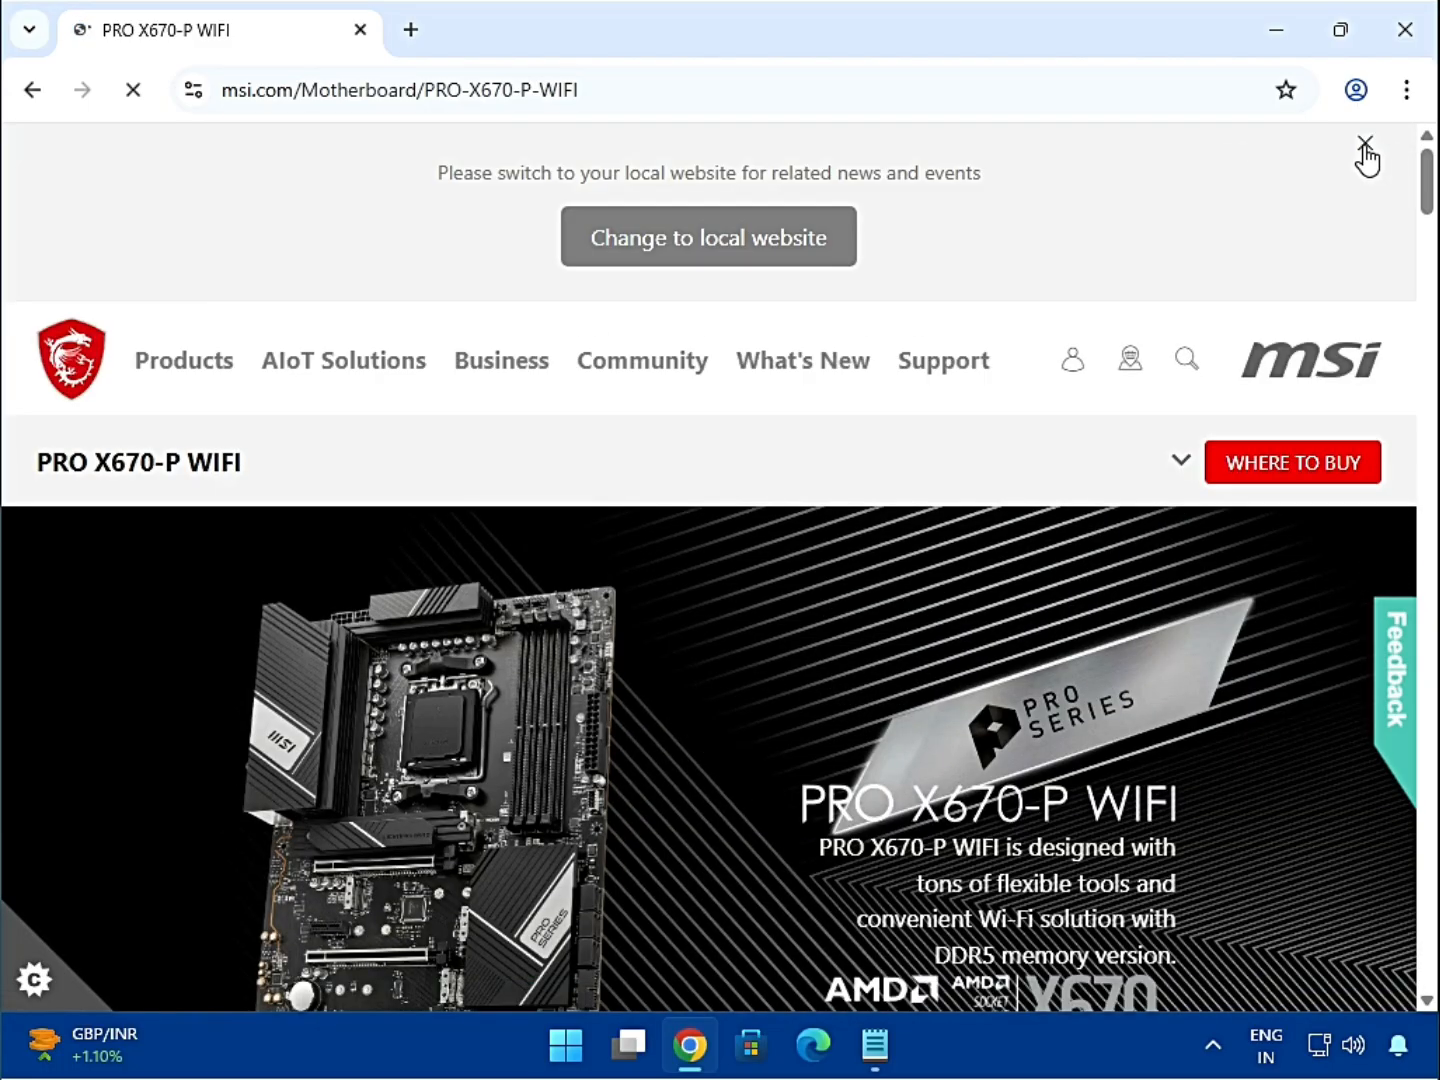
left_click(1365, 145)
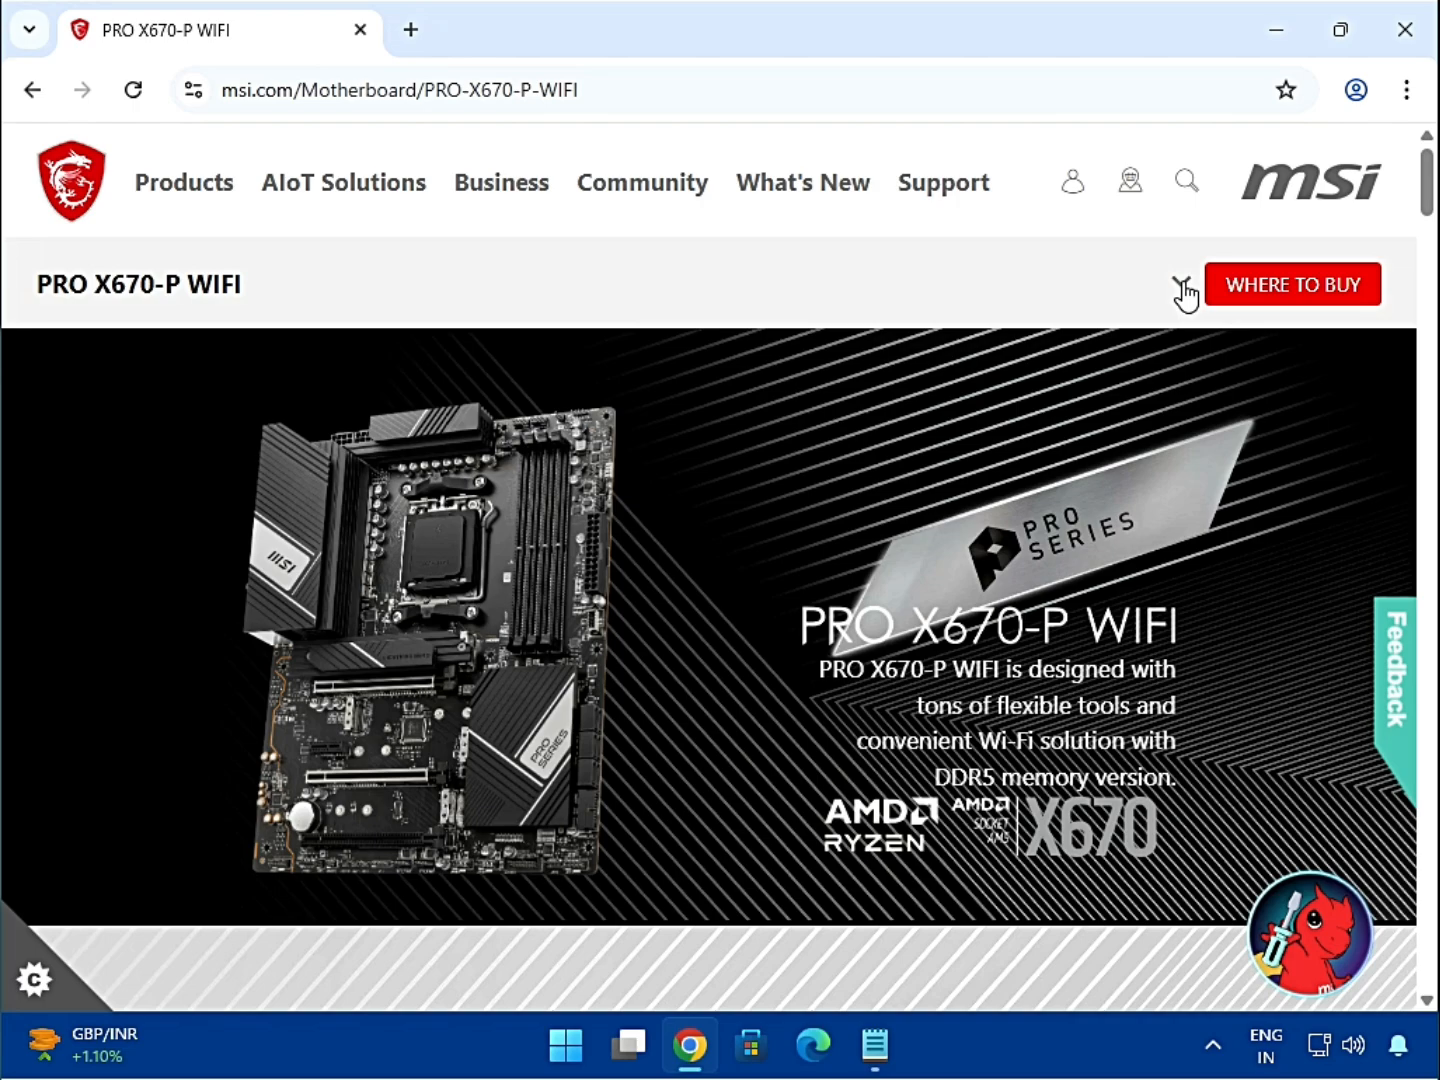
left_click(1182, 286)
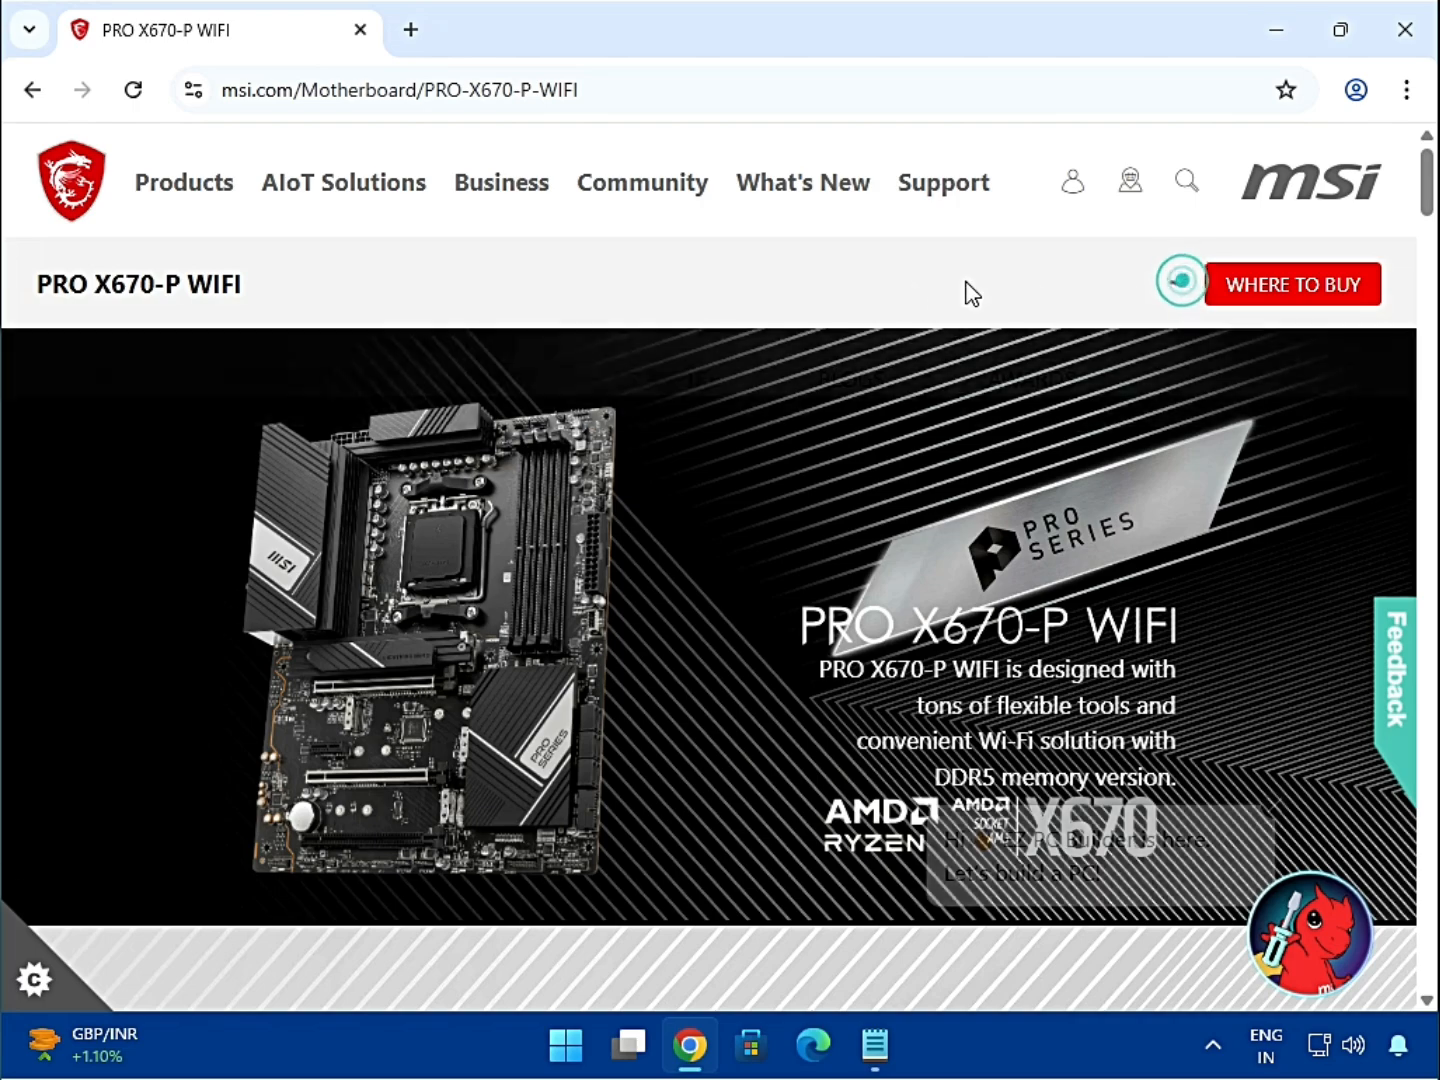
left_click(661, 382)
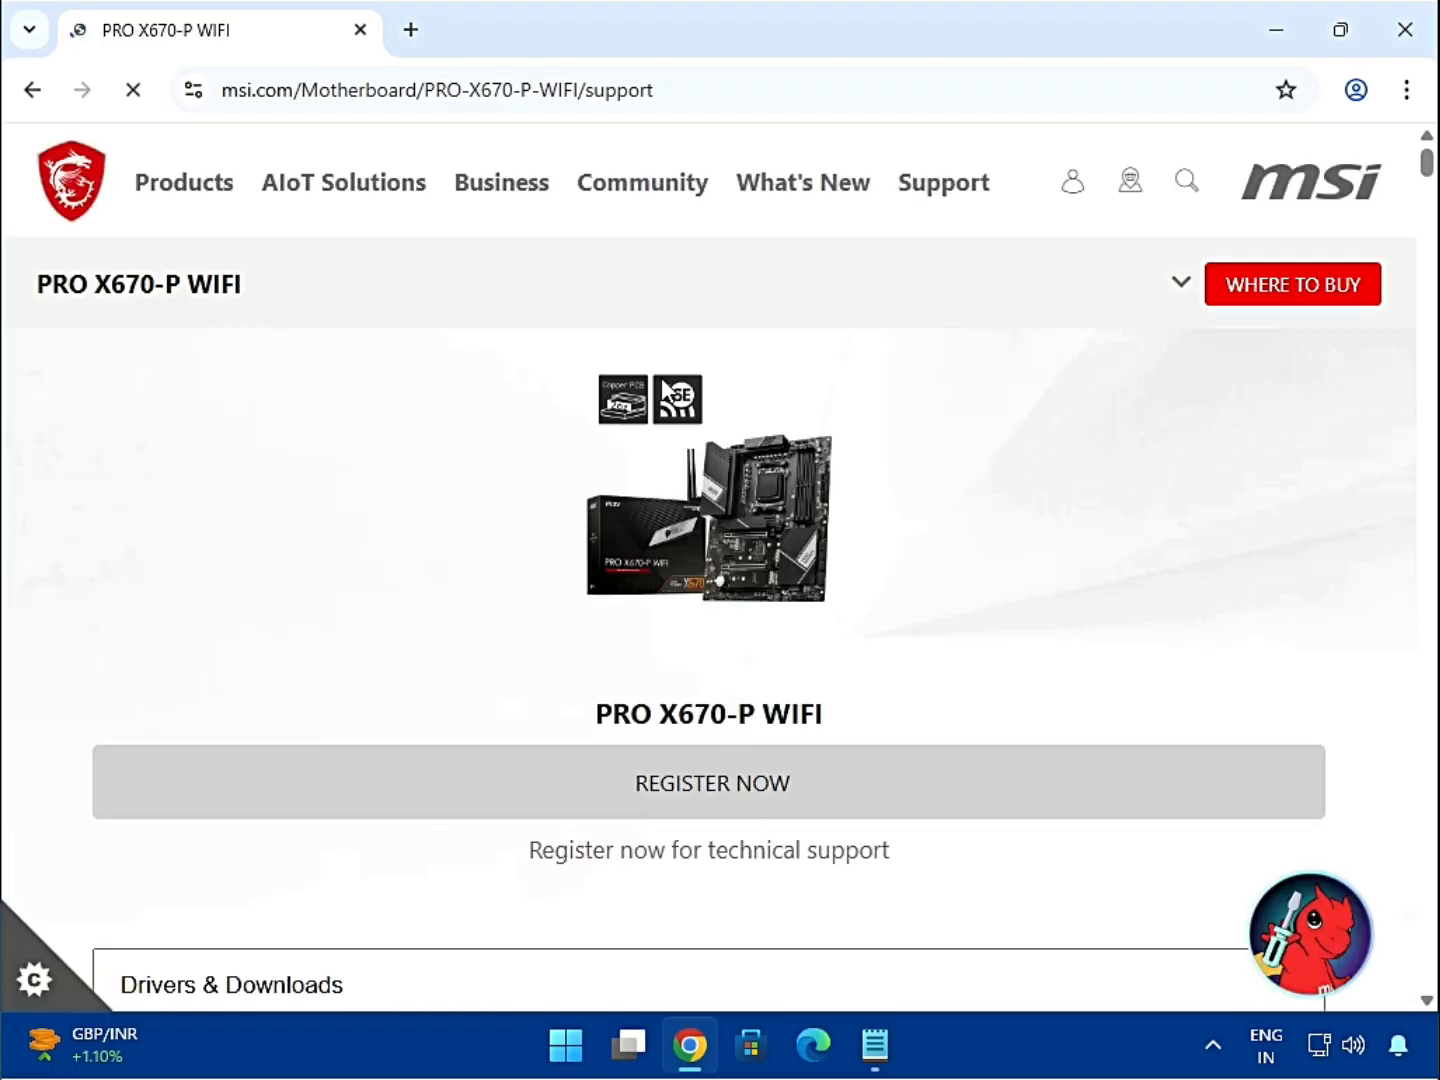
- Choose Drivers & Downloads on the support page and switch the download category to Driver
scroll(971, 672, "down", 3)
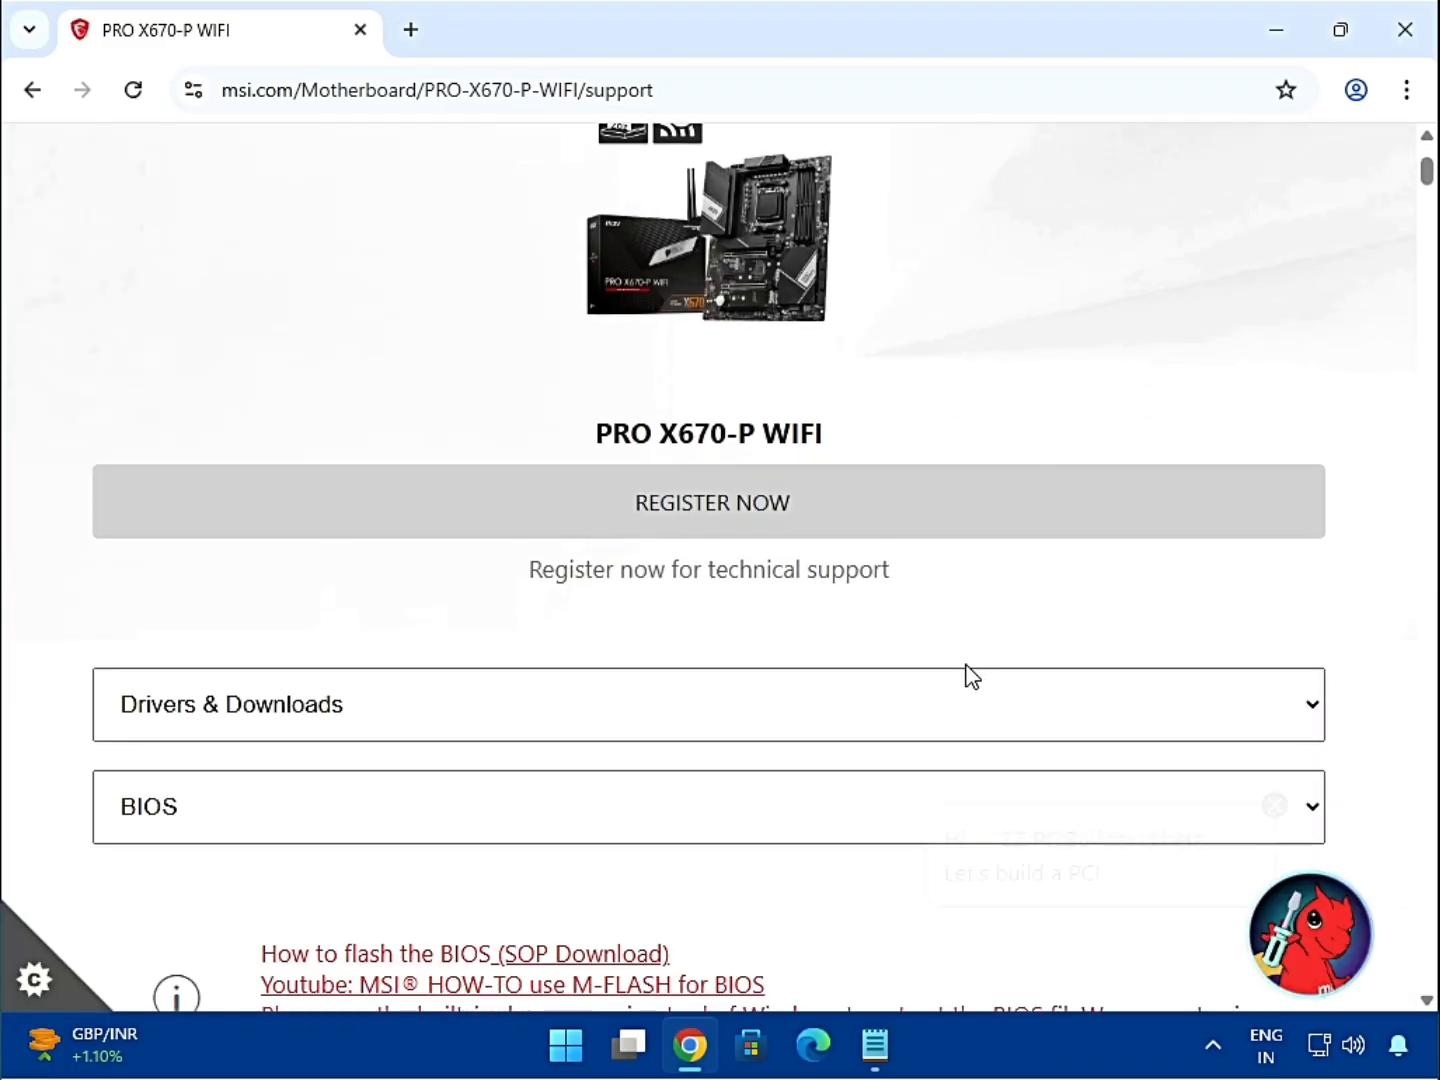
left_click(338, 705)
left_click(286, 758)
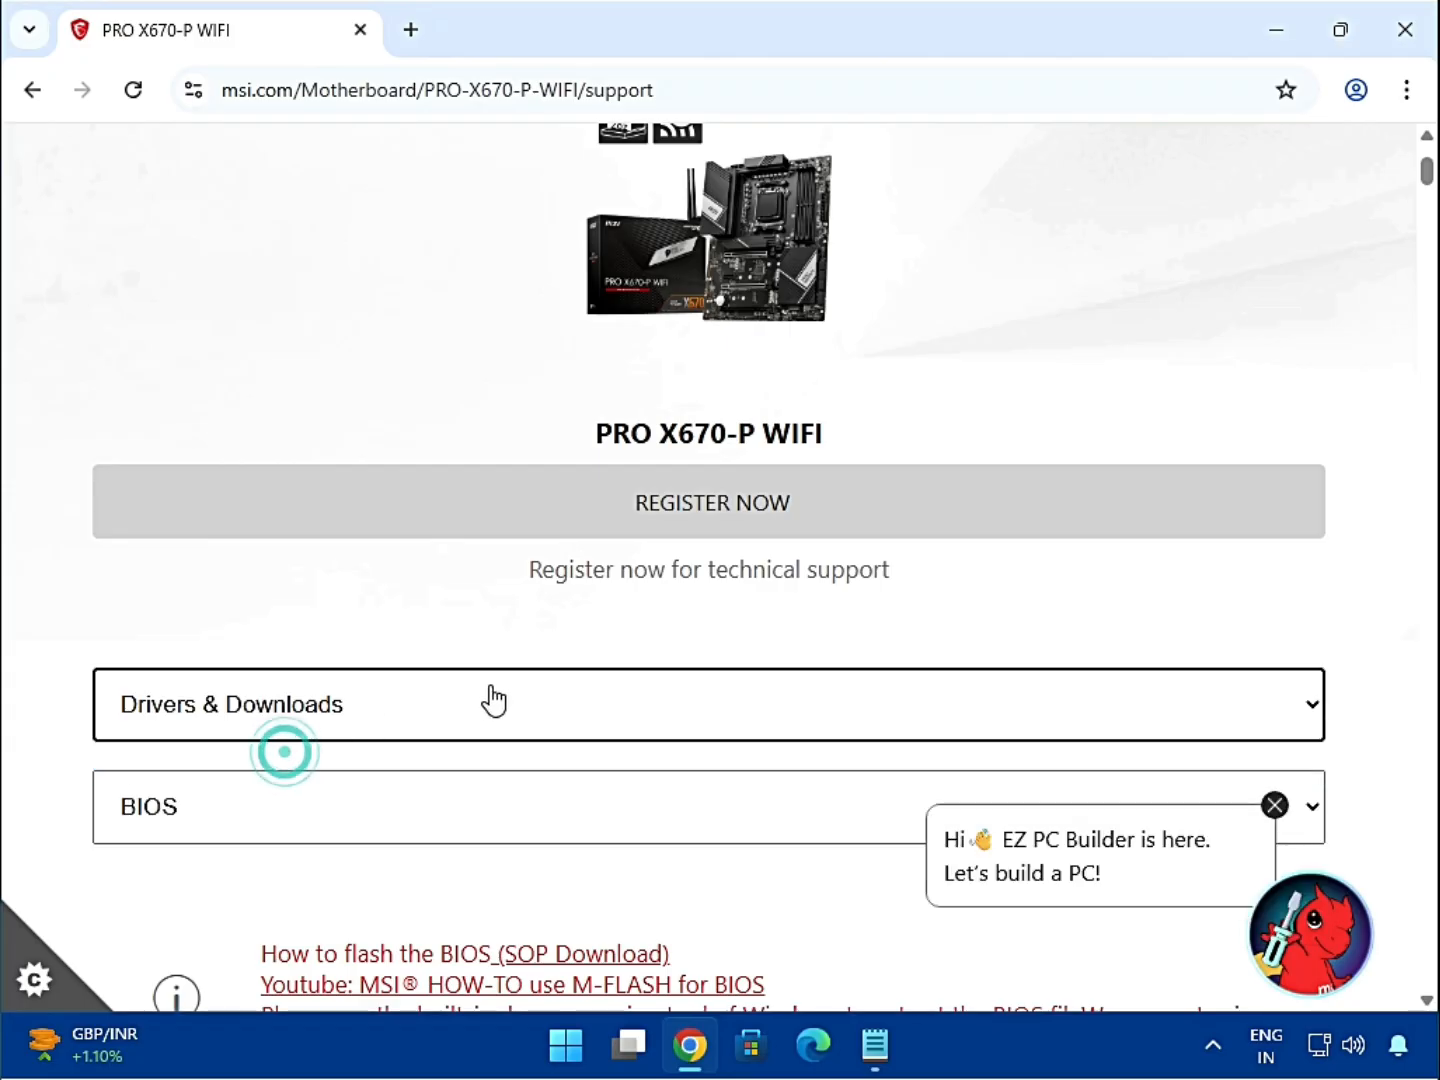
scroll(491, 697, "down", 3)
left_click(185, 548)
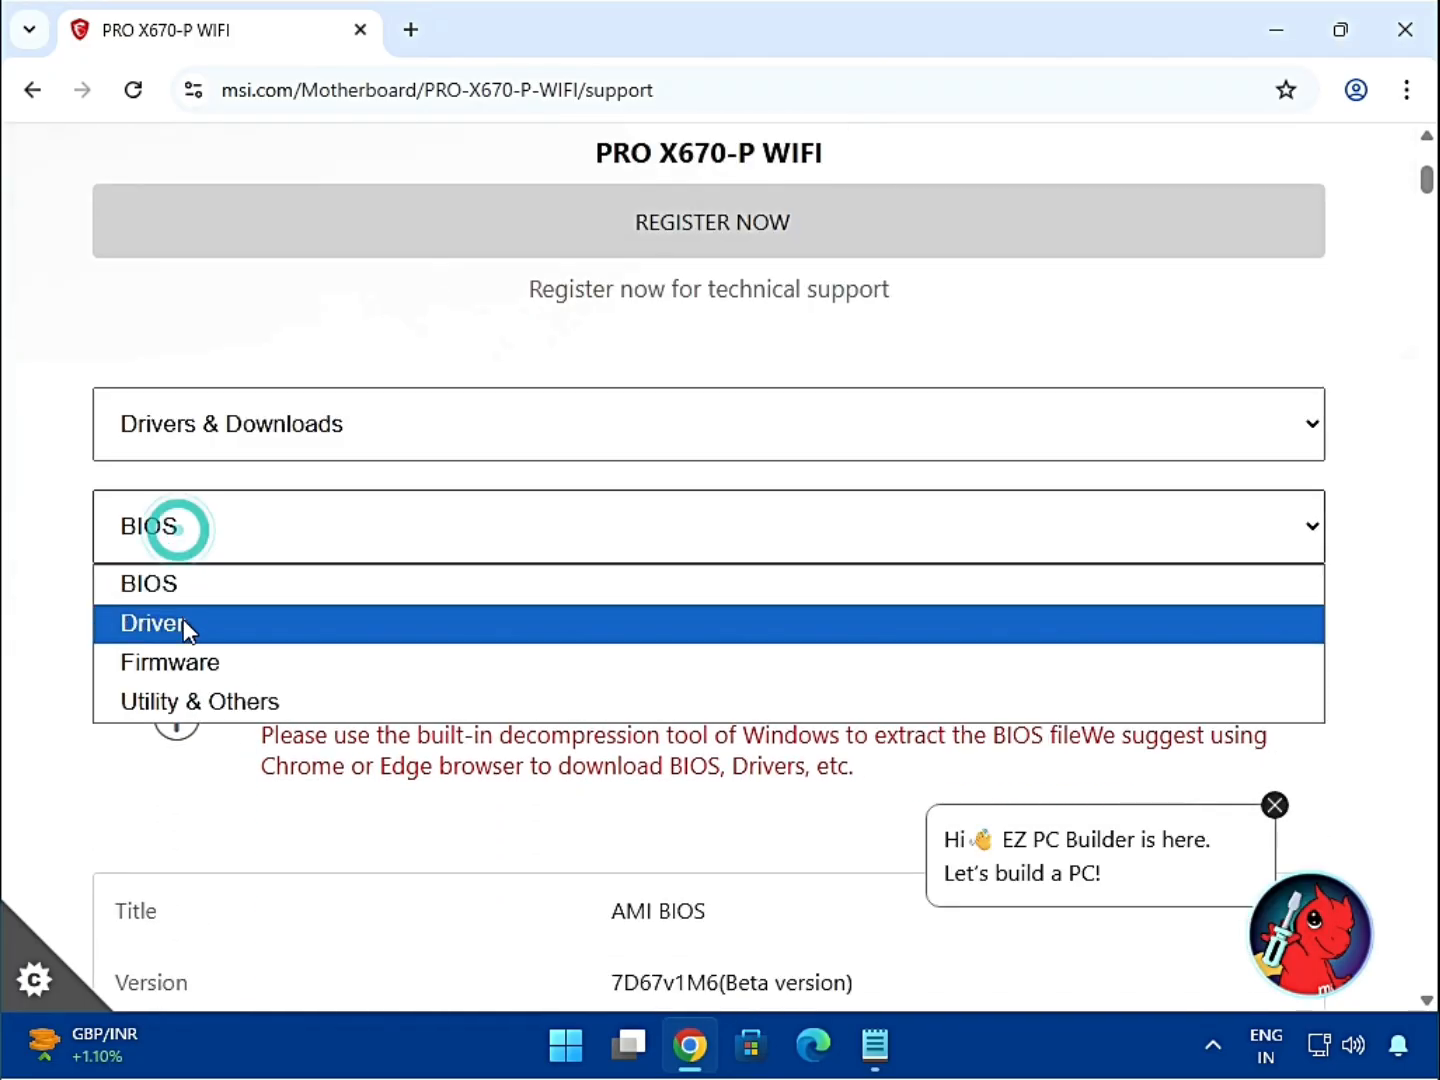
left_click(184, 626)
- Select Win11 64 as the operating system for the driver list
scroll(476, 594, "down", 3)
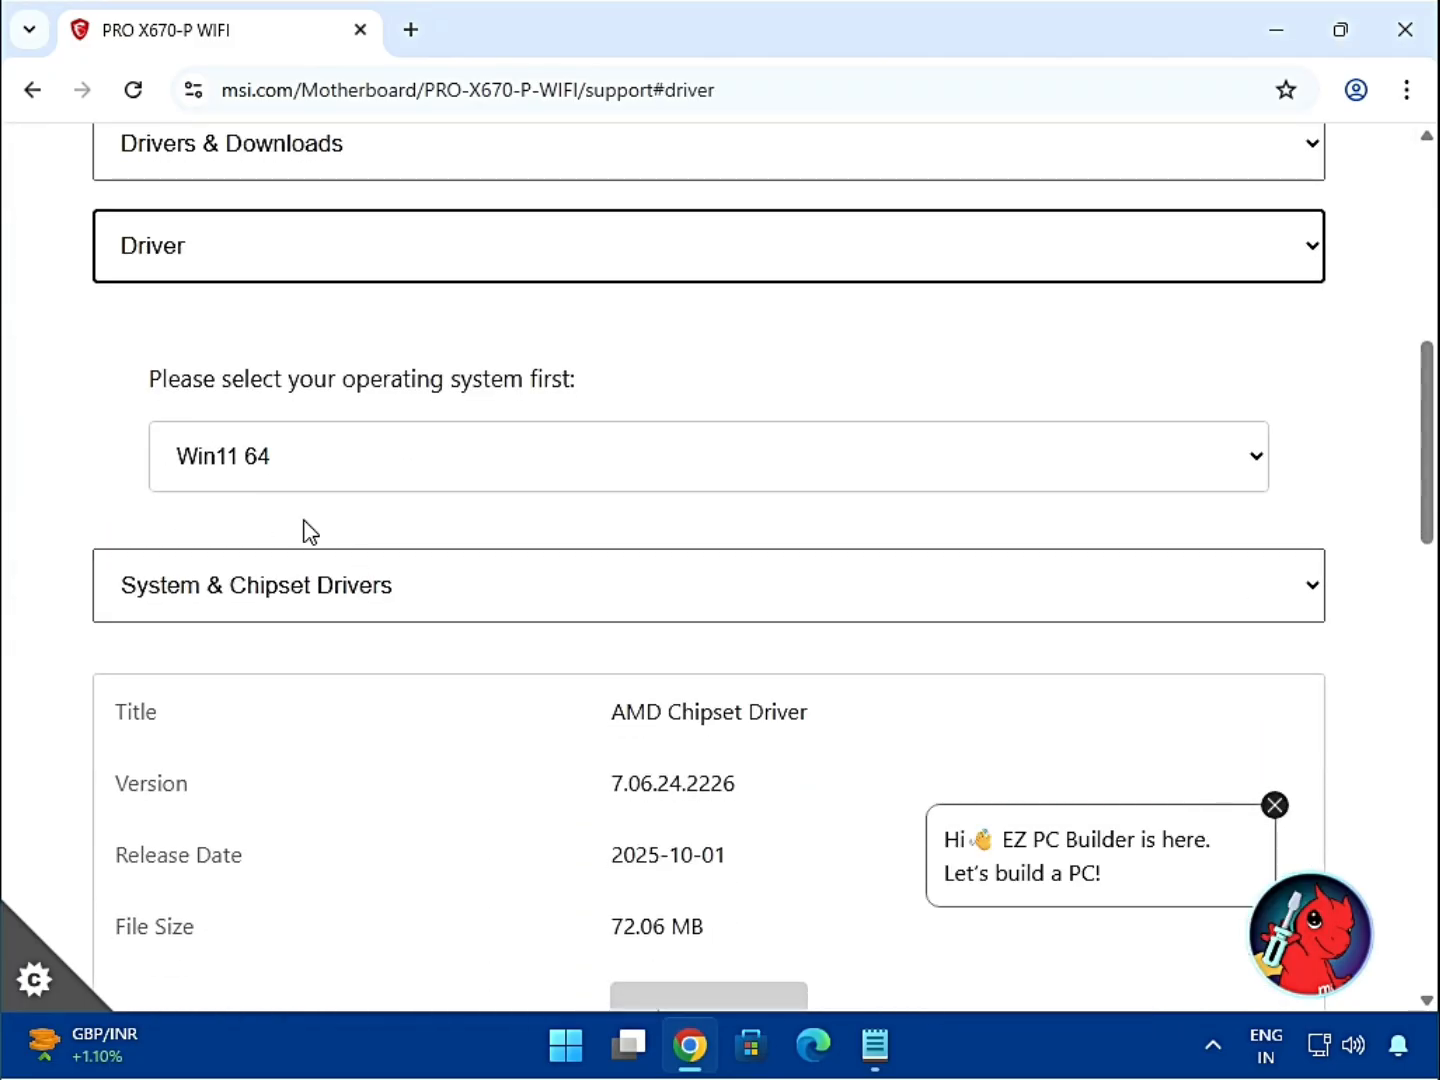
left_click(304, 462)
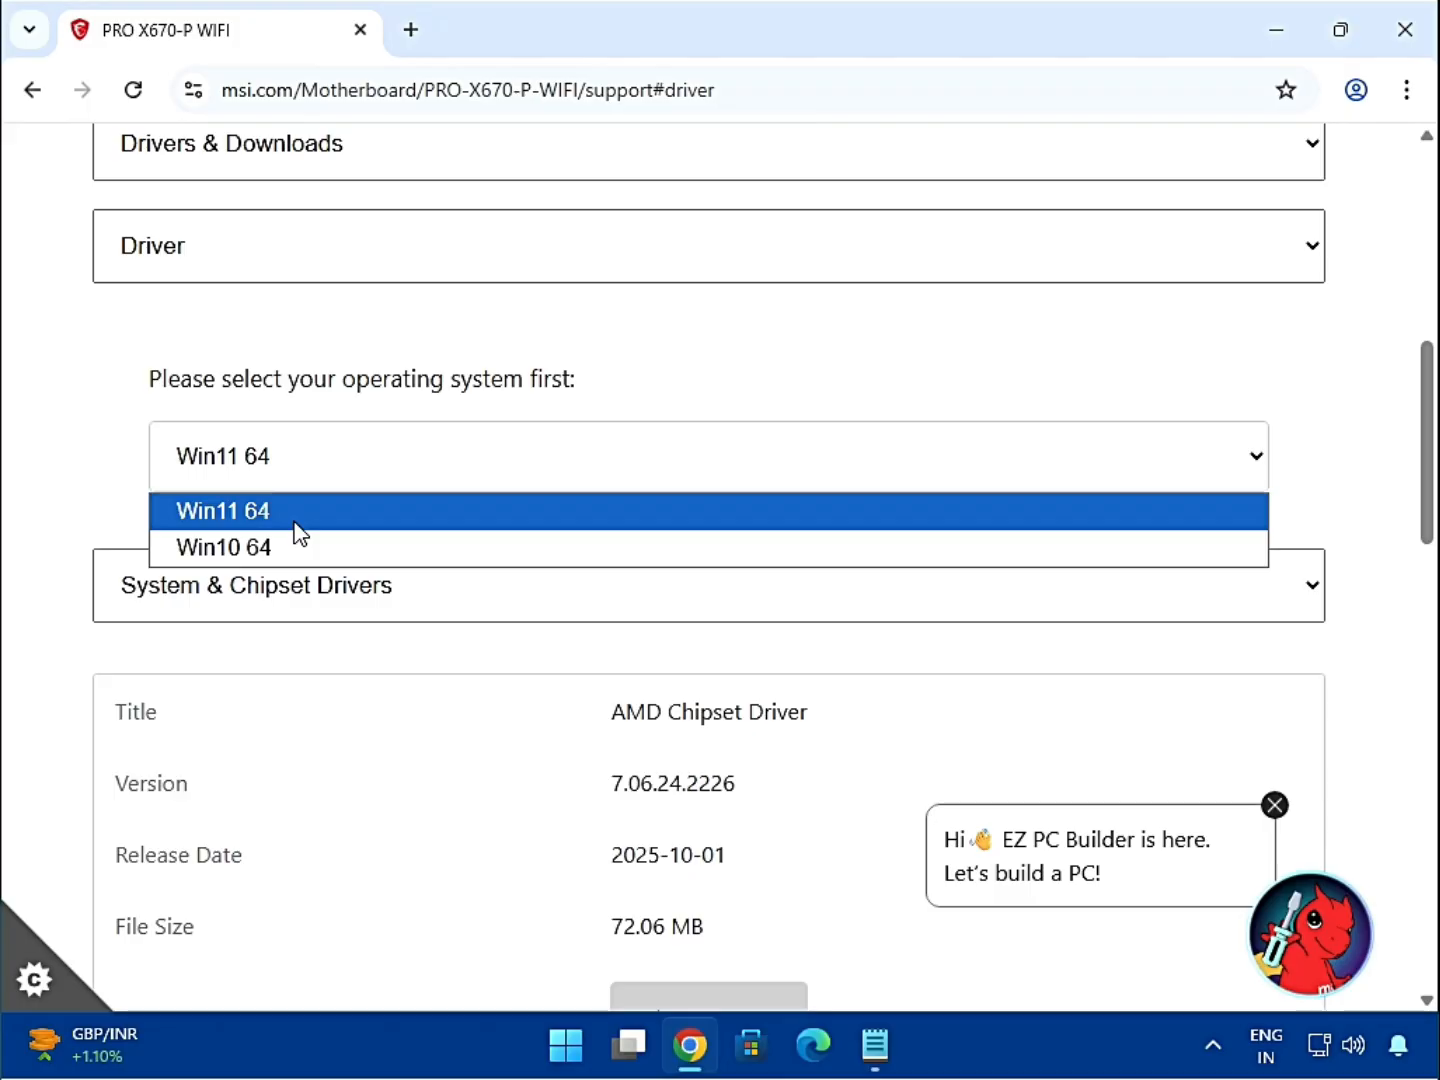
left_click(296, 523)
- Select the System & Chipset Drivers group, download the AMD Chipset Driver and check its download progress
scroll(492, 601, "down", 2)
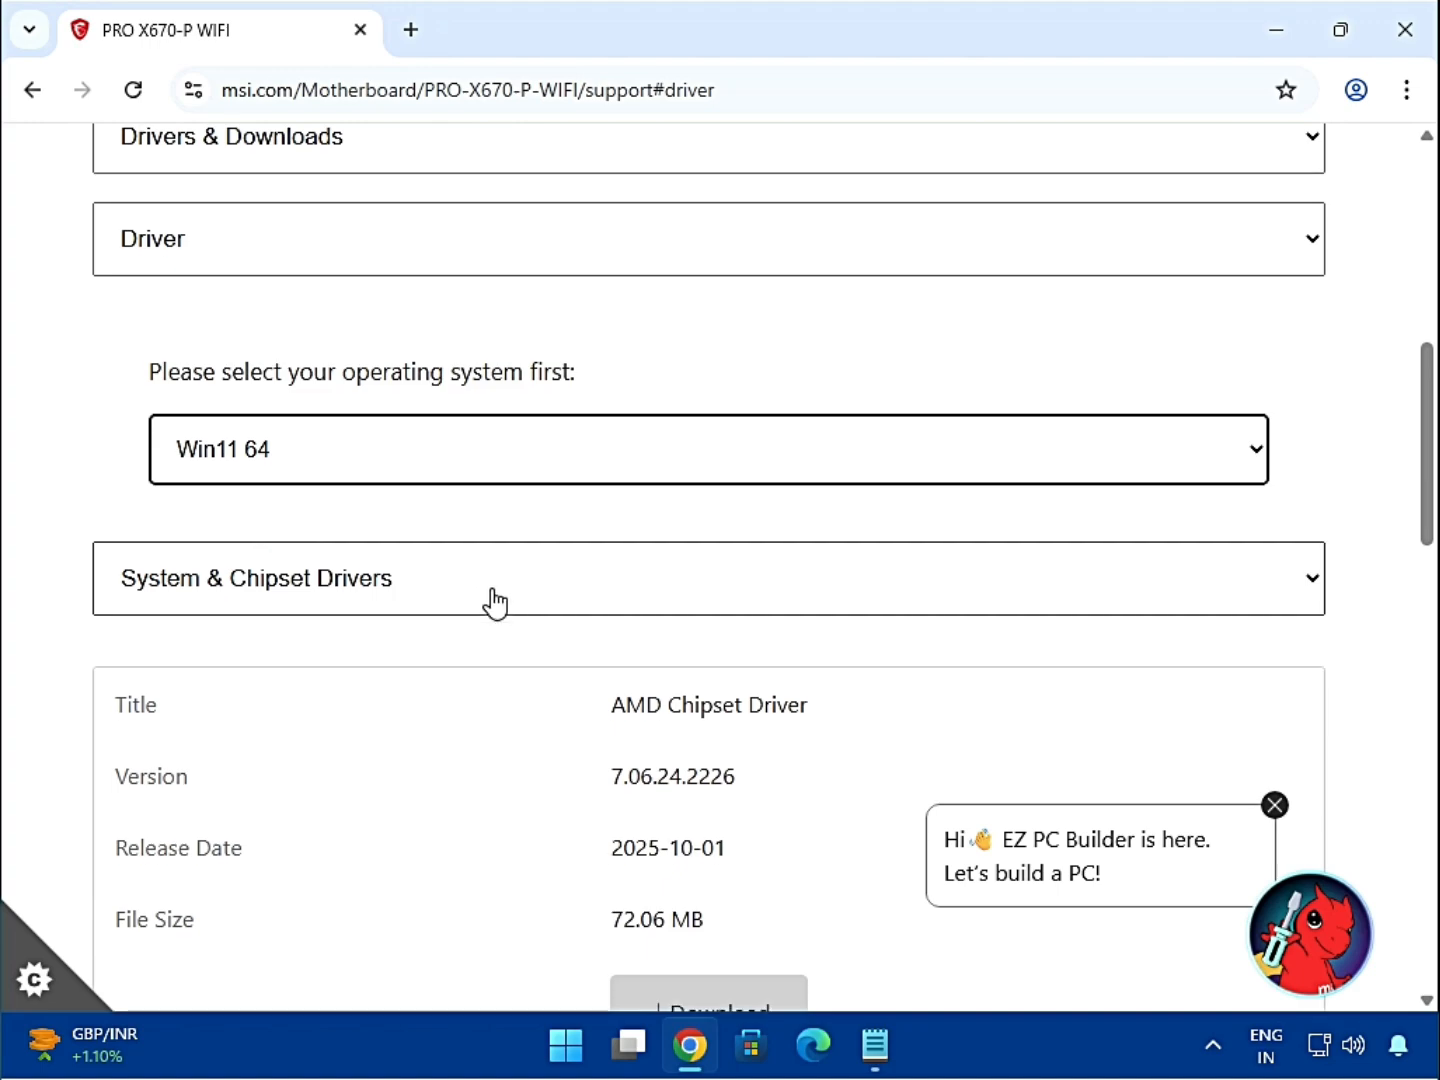
left_click(324, 452)
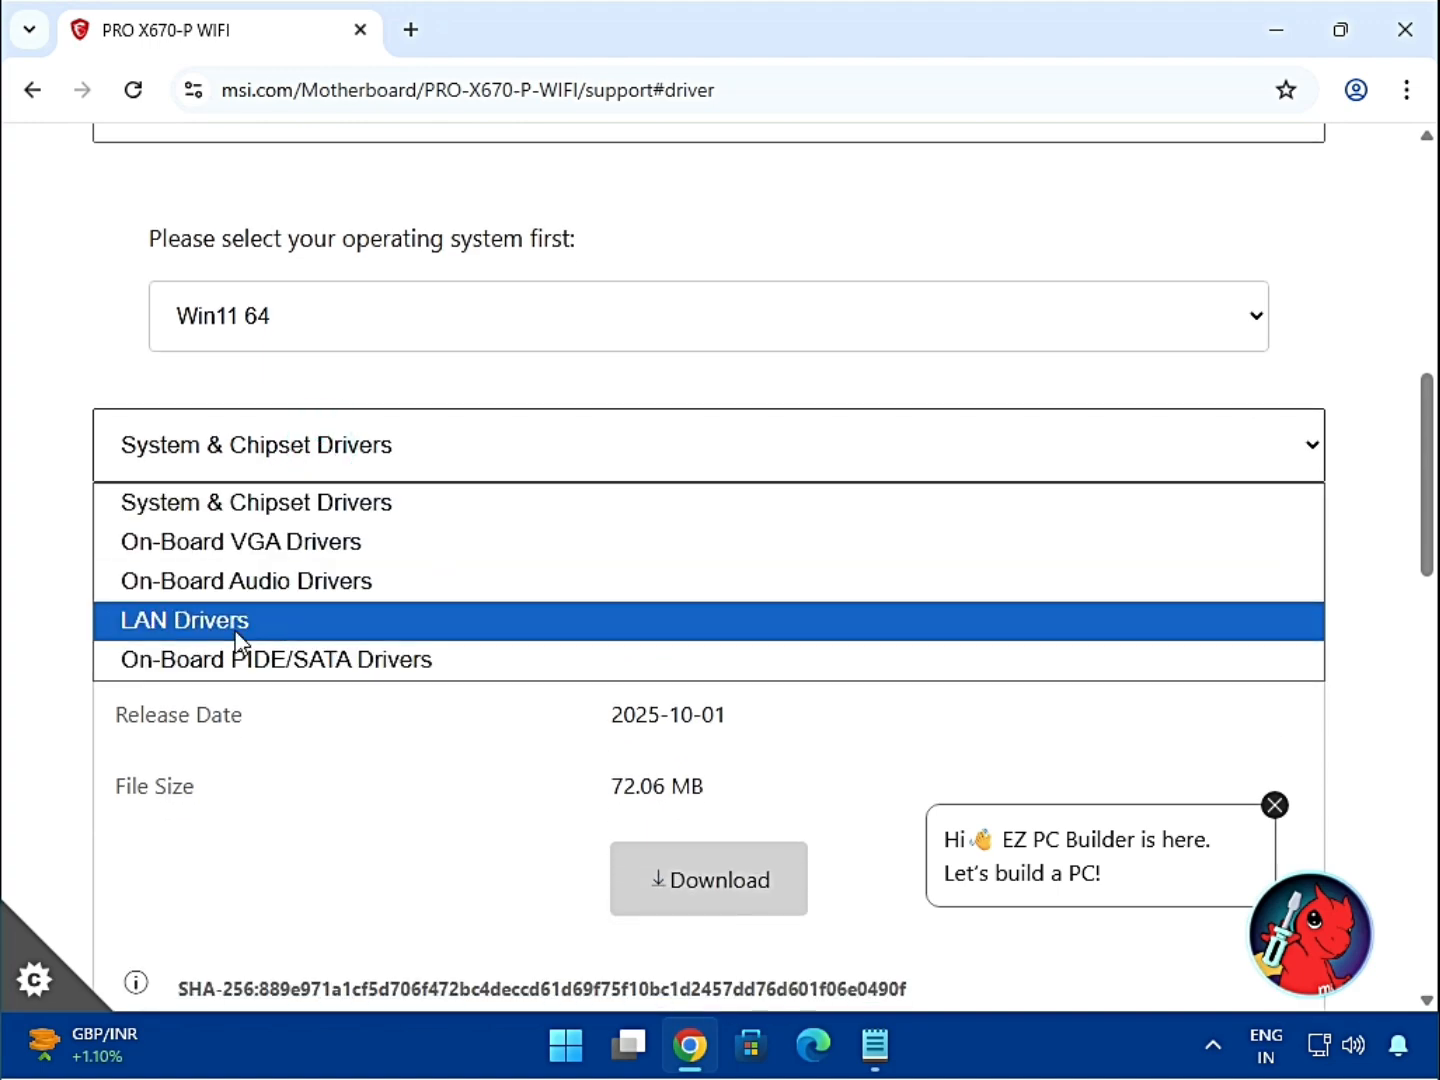
left_click(309, 508)
scroll(560, 601, "down", 2)
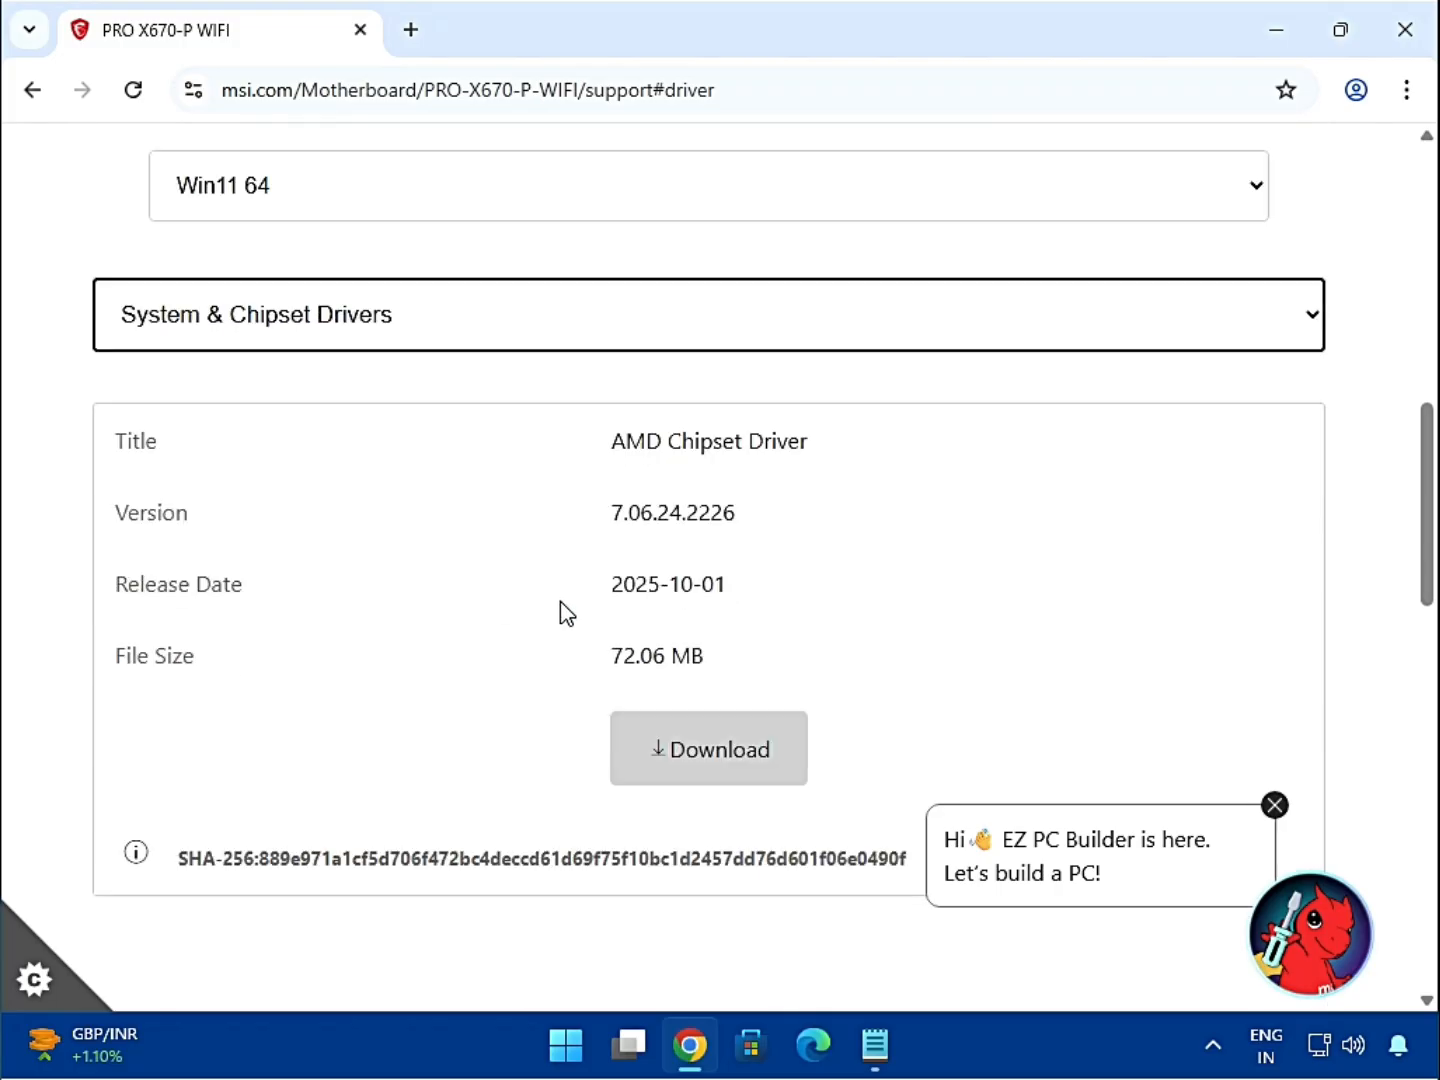
scroll(560, 601, "down", 2)
left_click_drag(611, 291, 799, 288)
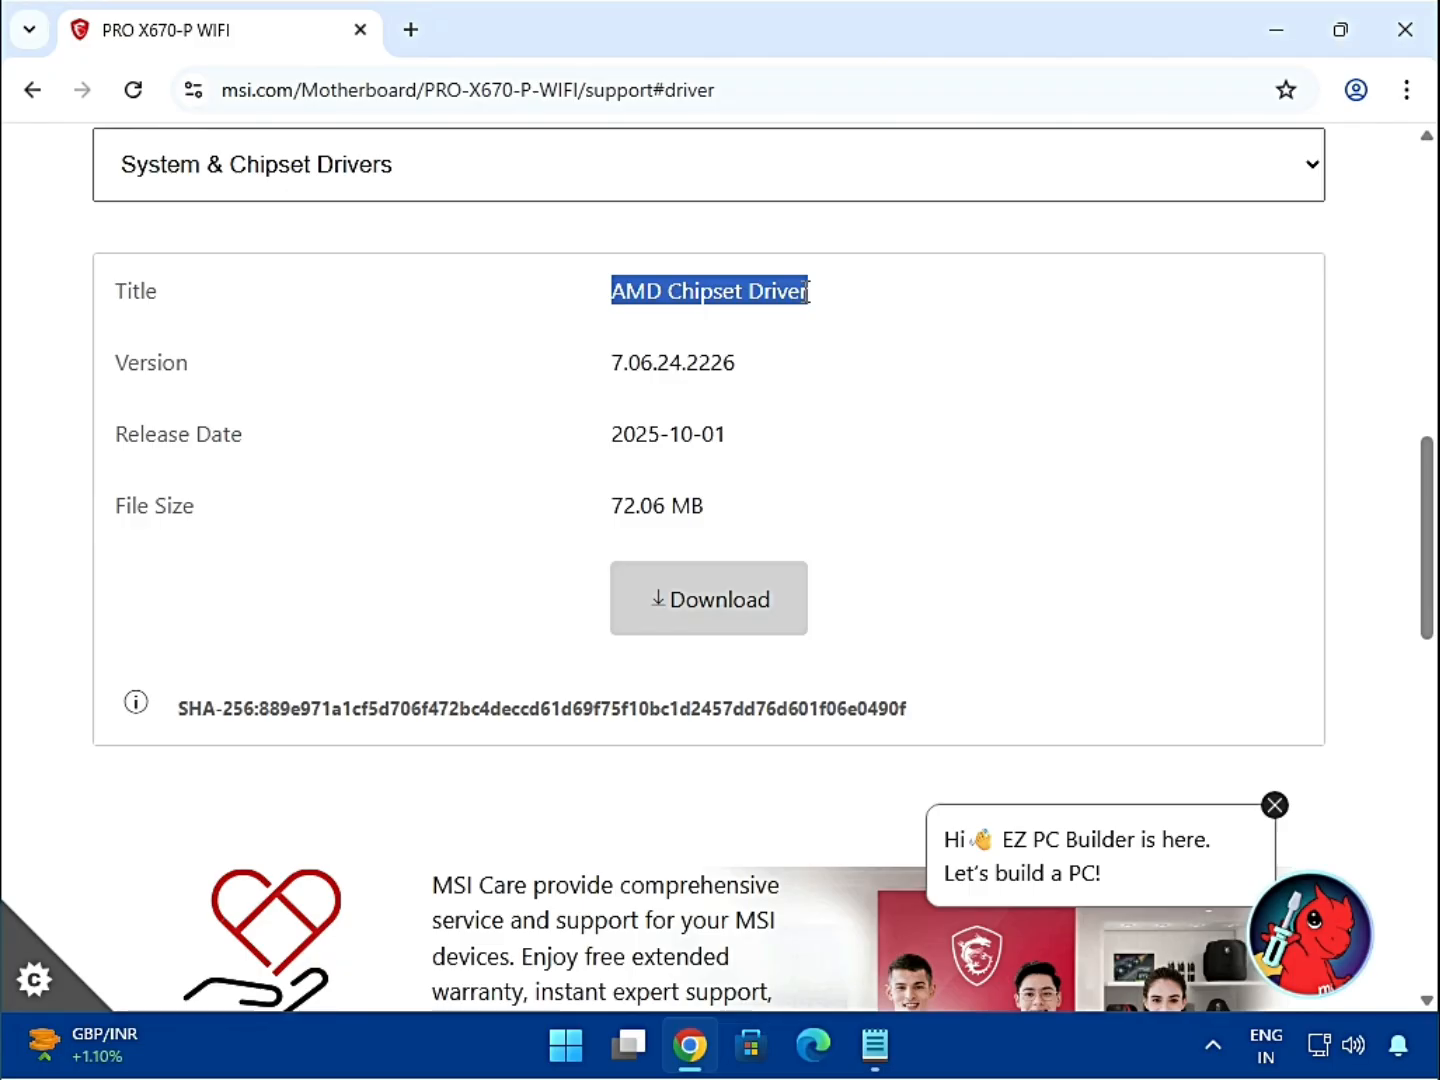
left_click(740, 590)
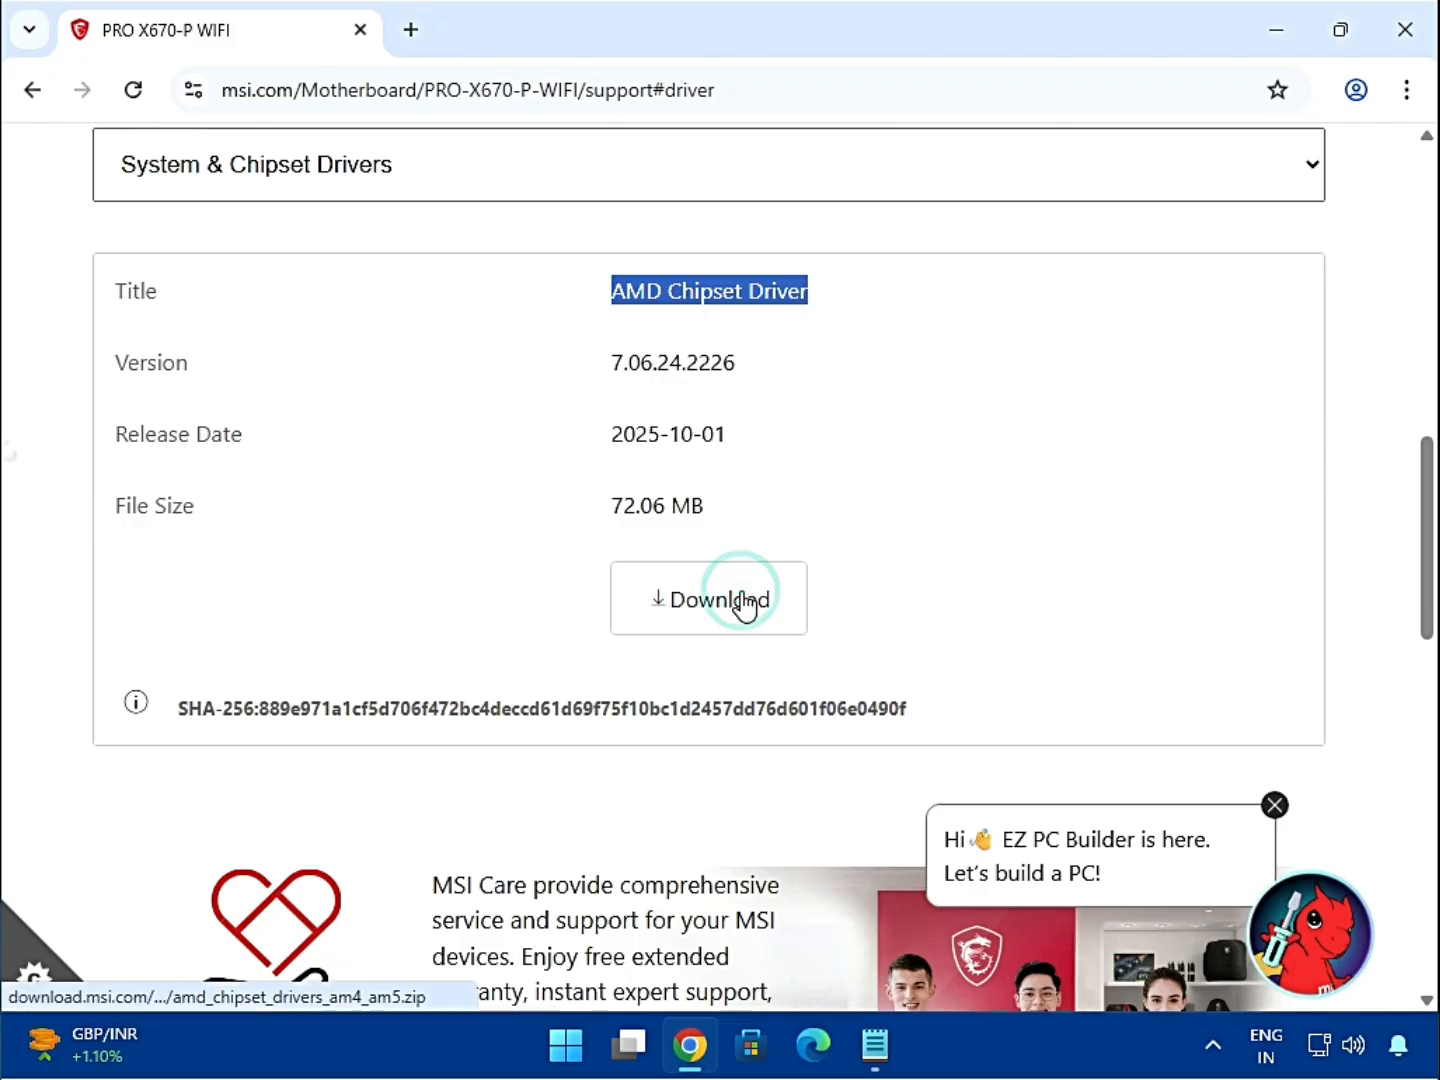
left_click(1305, 92)
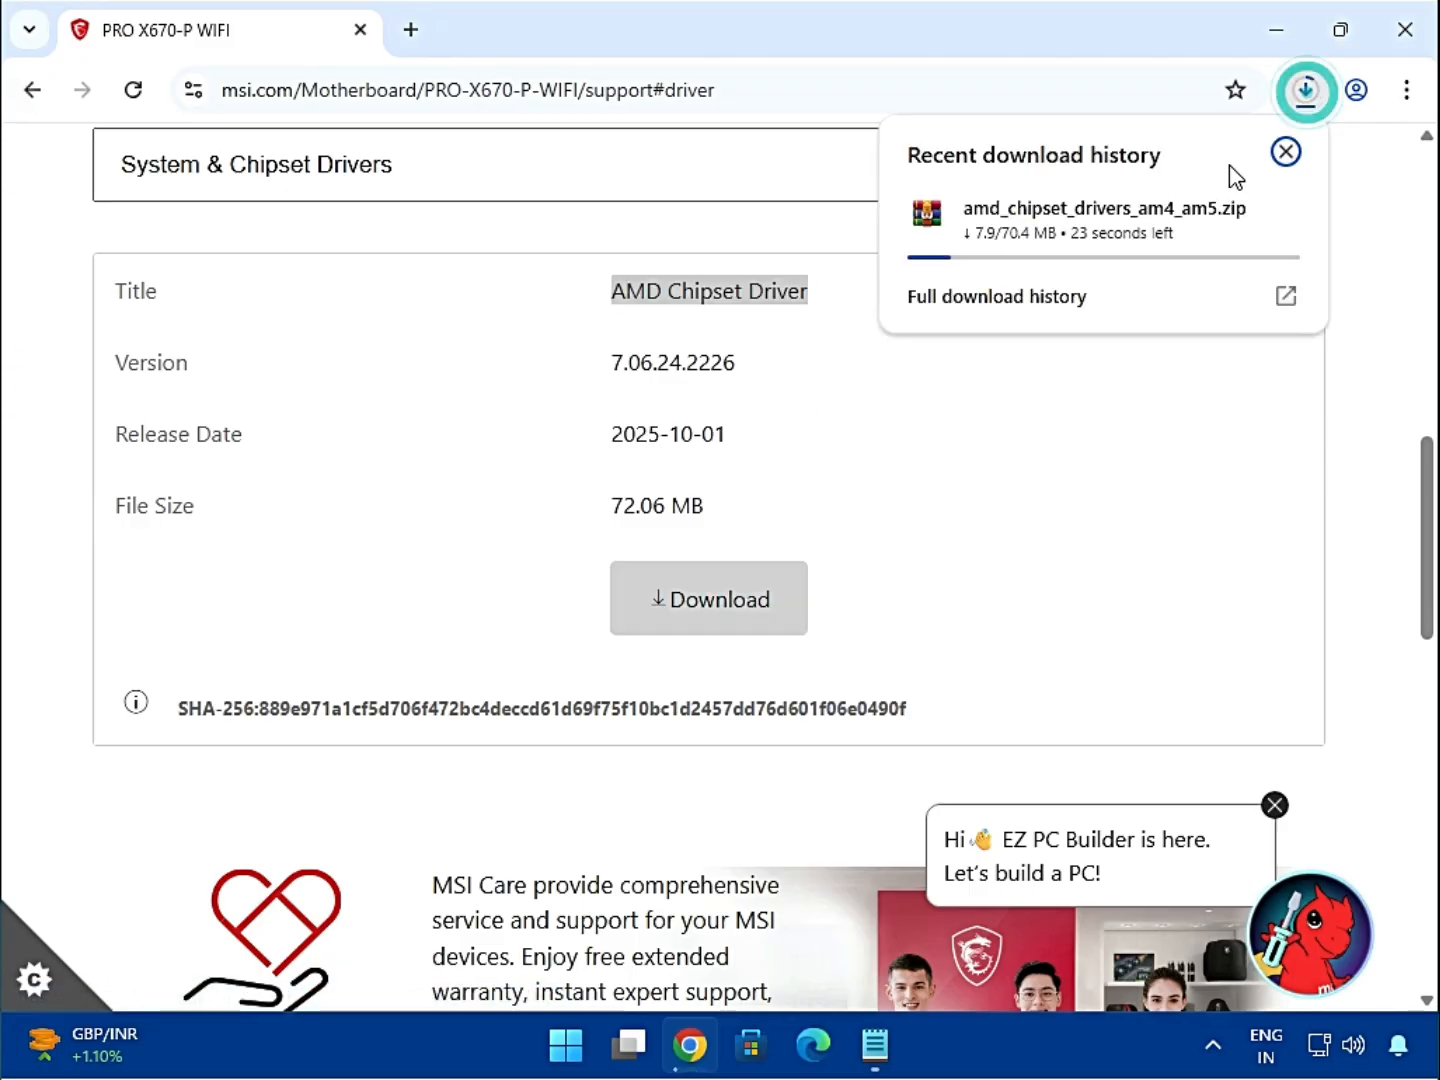
left_click(1374, 255)
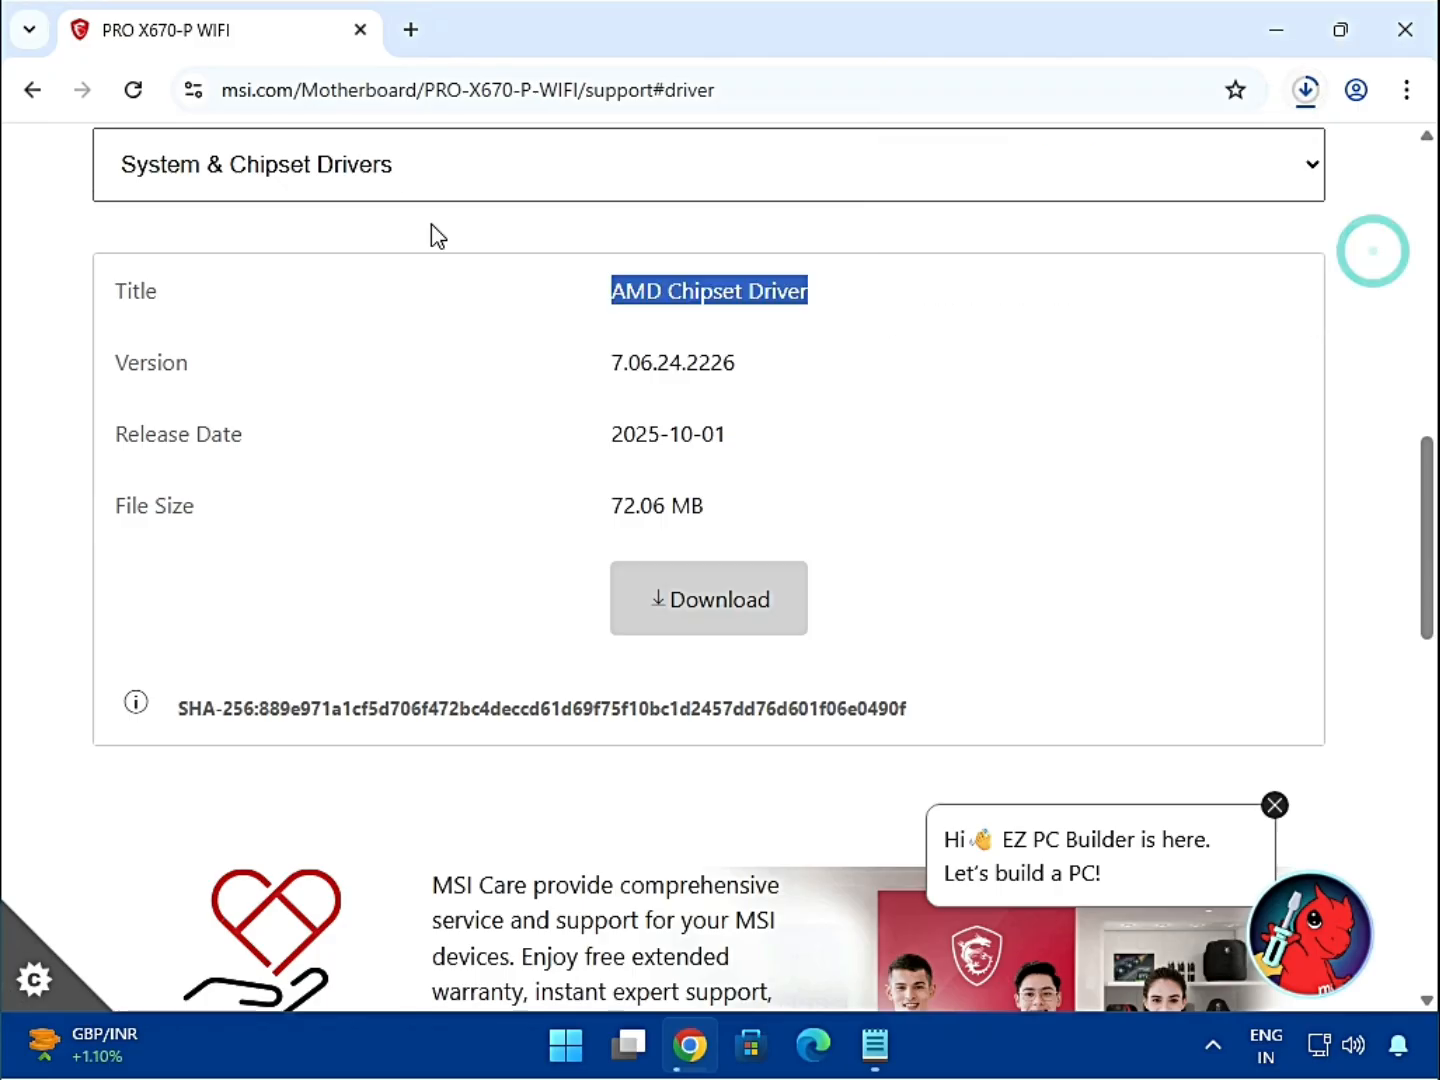
- Switch to the On-Board VGA Drivers group and download the AMD Graphics Drivers
left_click(395, 198)
left_click(290, 264)
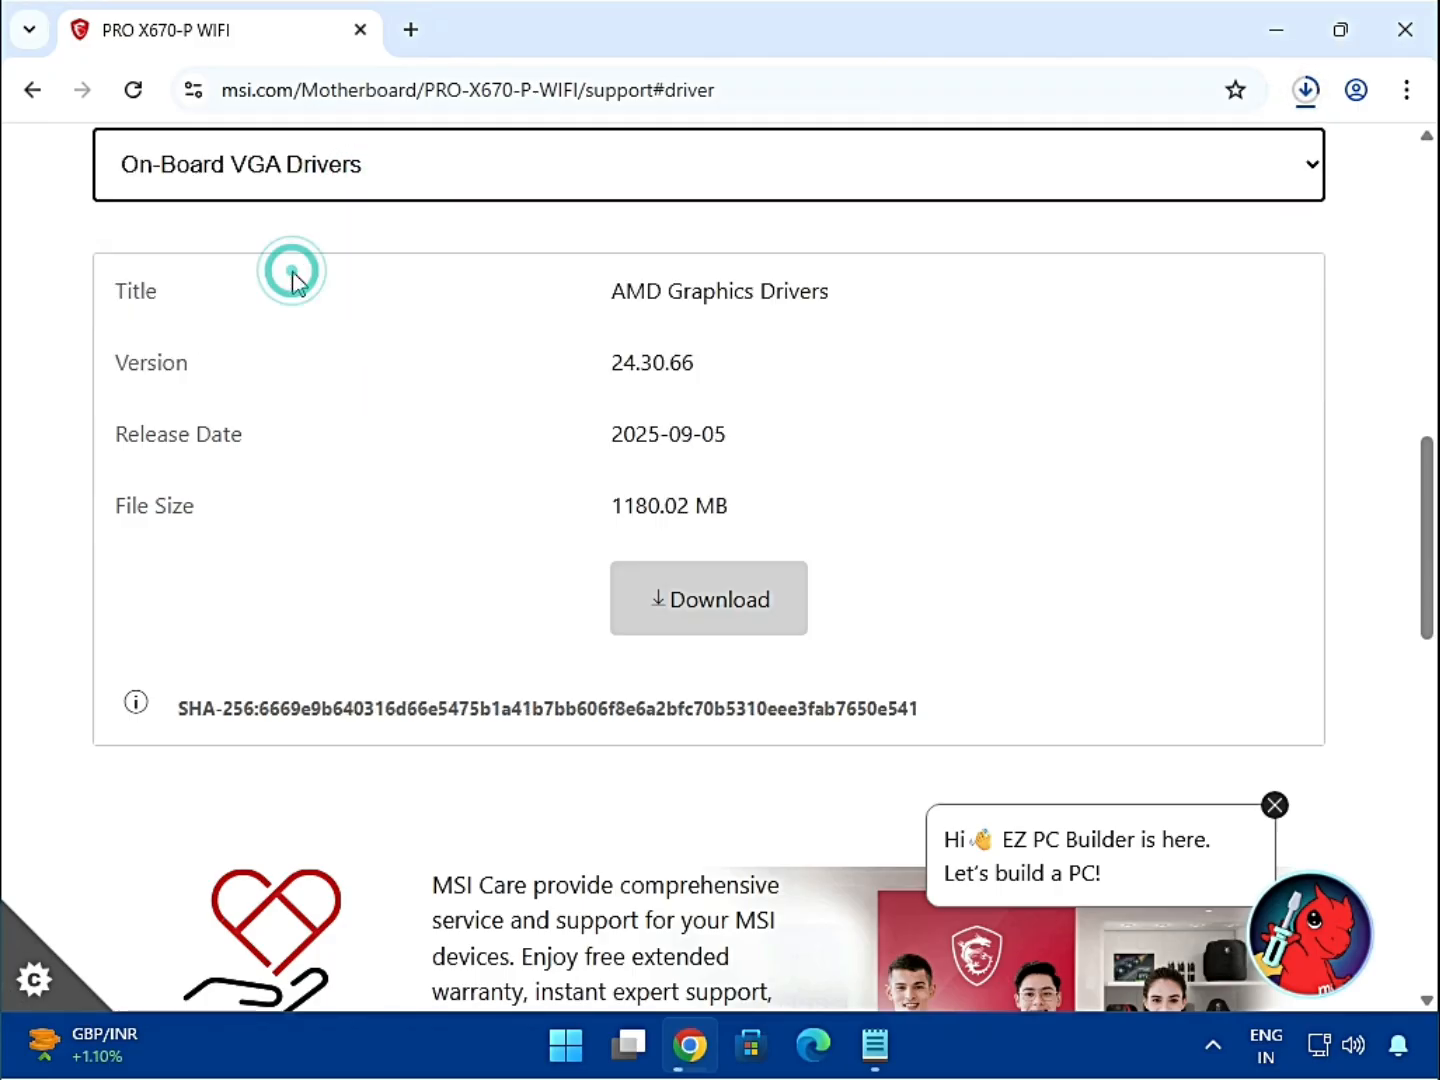
left_click_drag(616, 292, 823, 300)
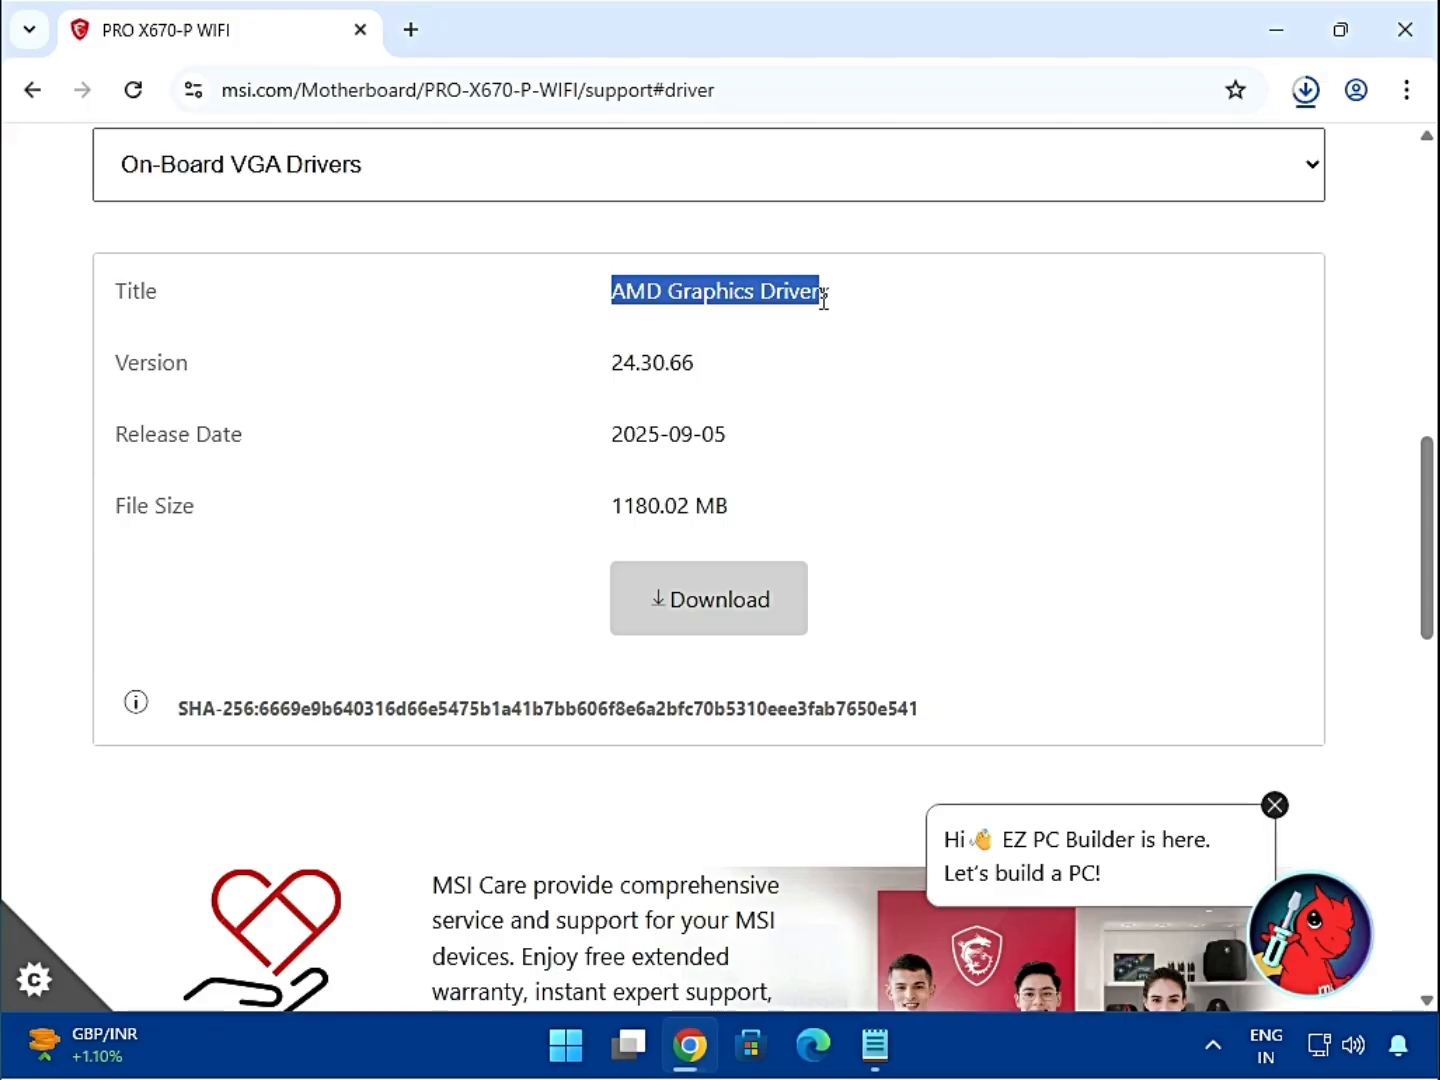
left_click(735, 625)
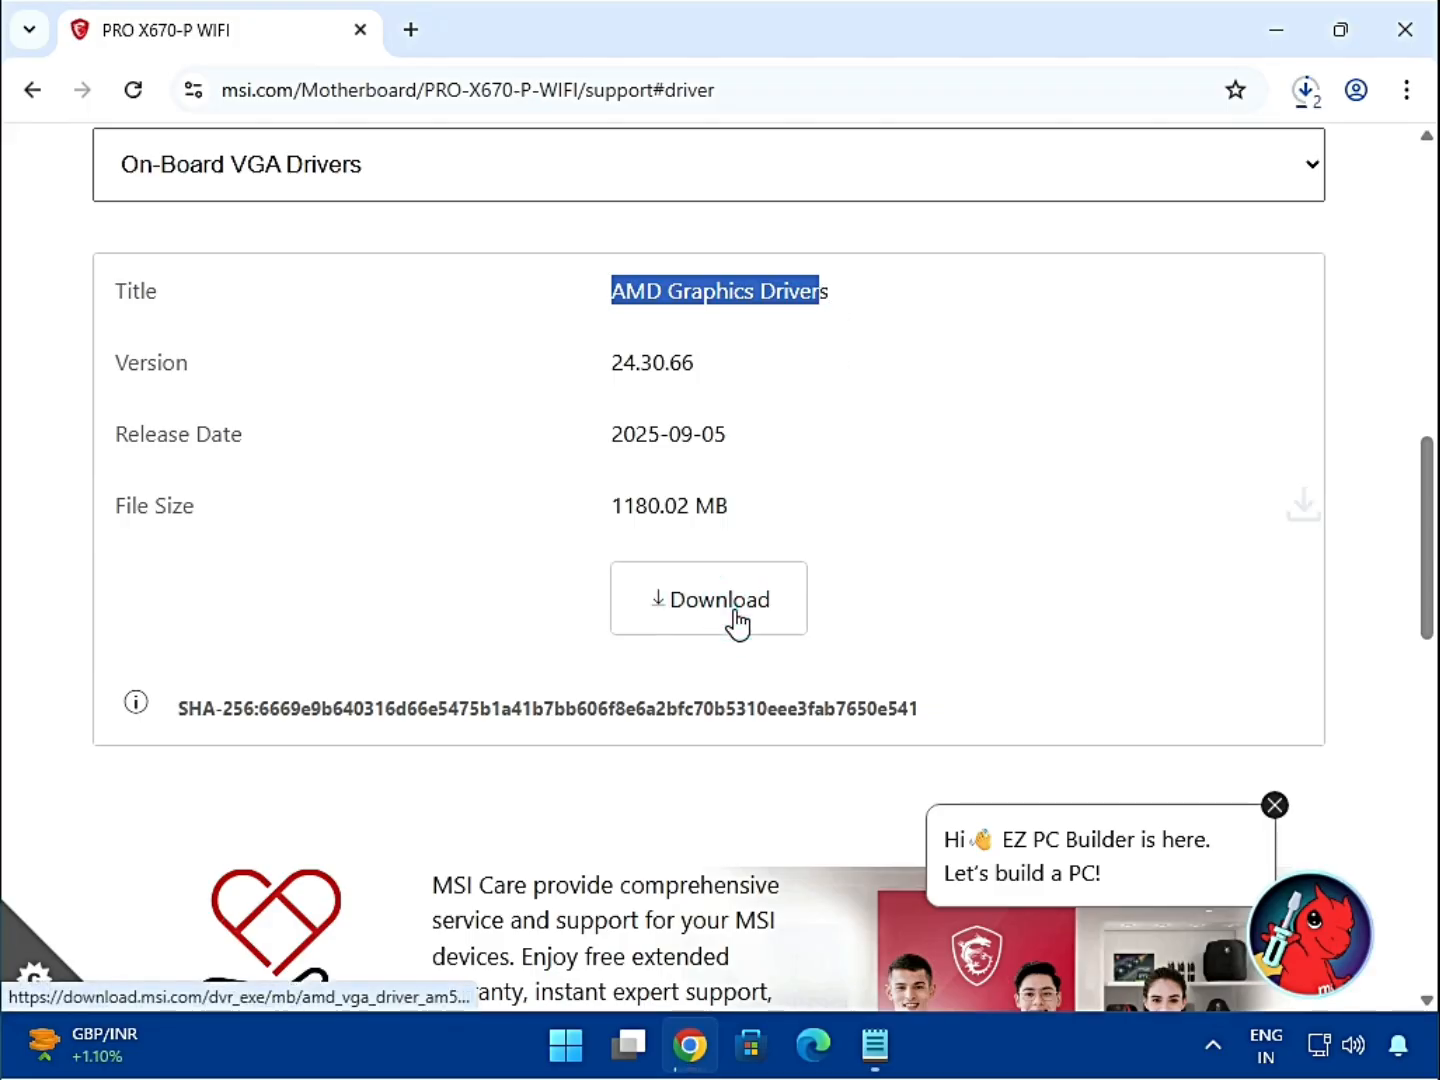
- Switch to the On-Board Audio Drivers group, download the Realtek HD Universal Driver and check the running downloads
left_click(272, 164)
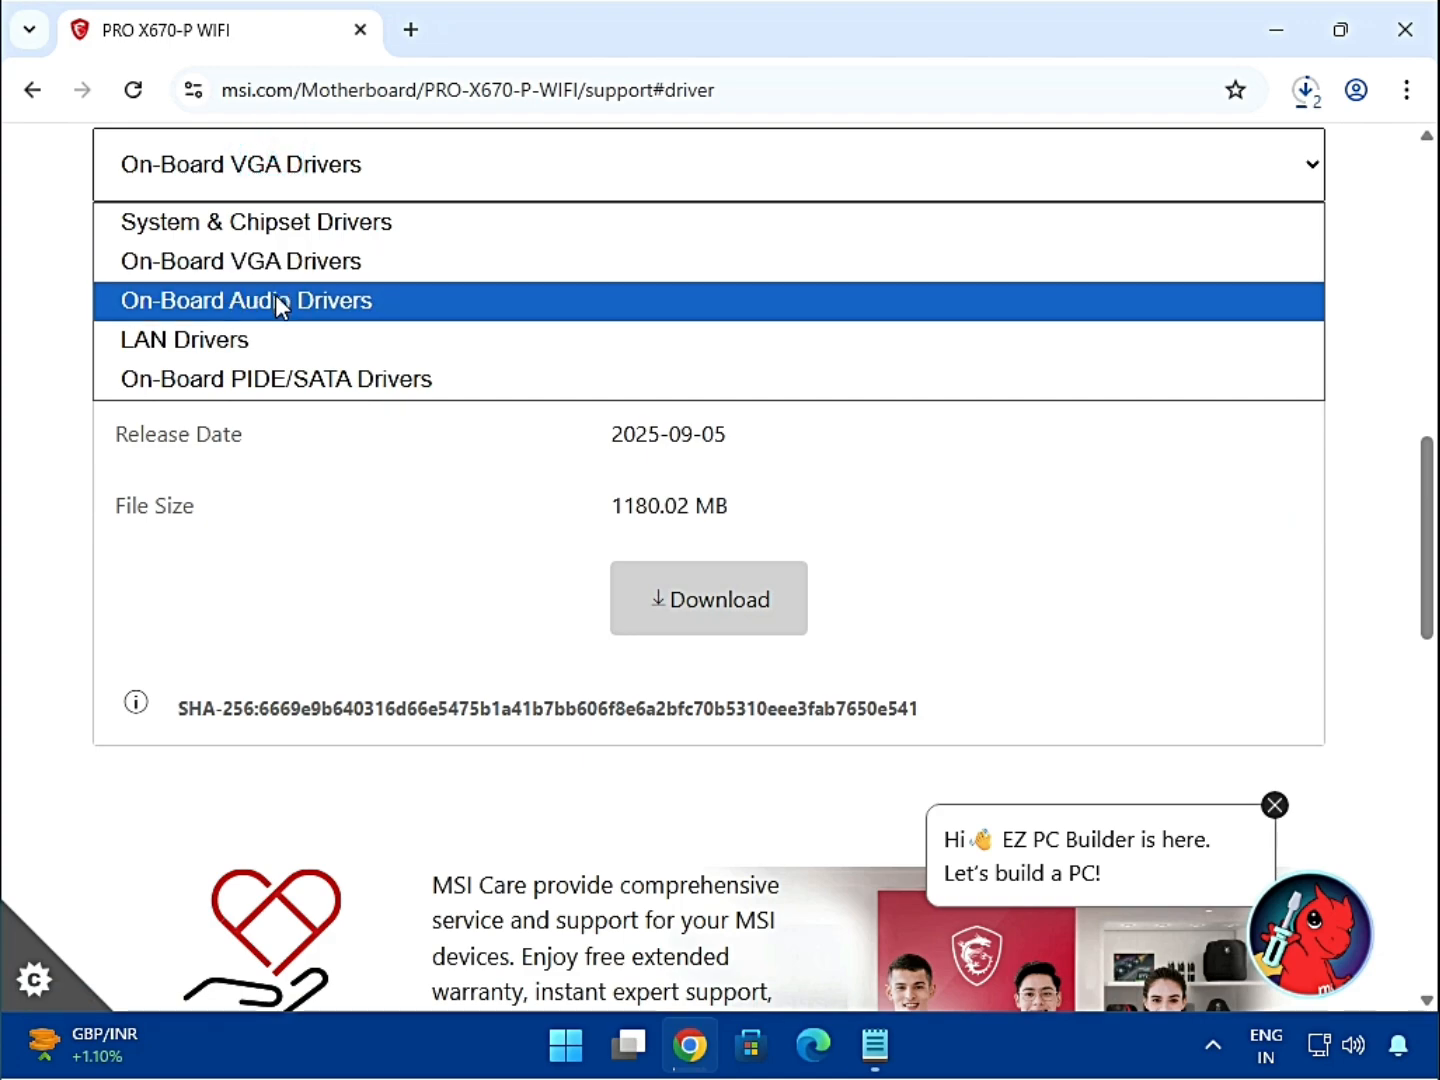
left_click(280, 312)
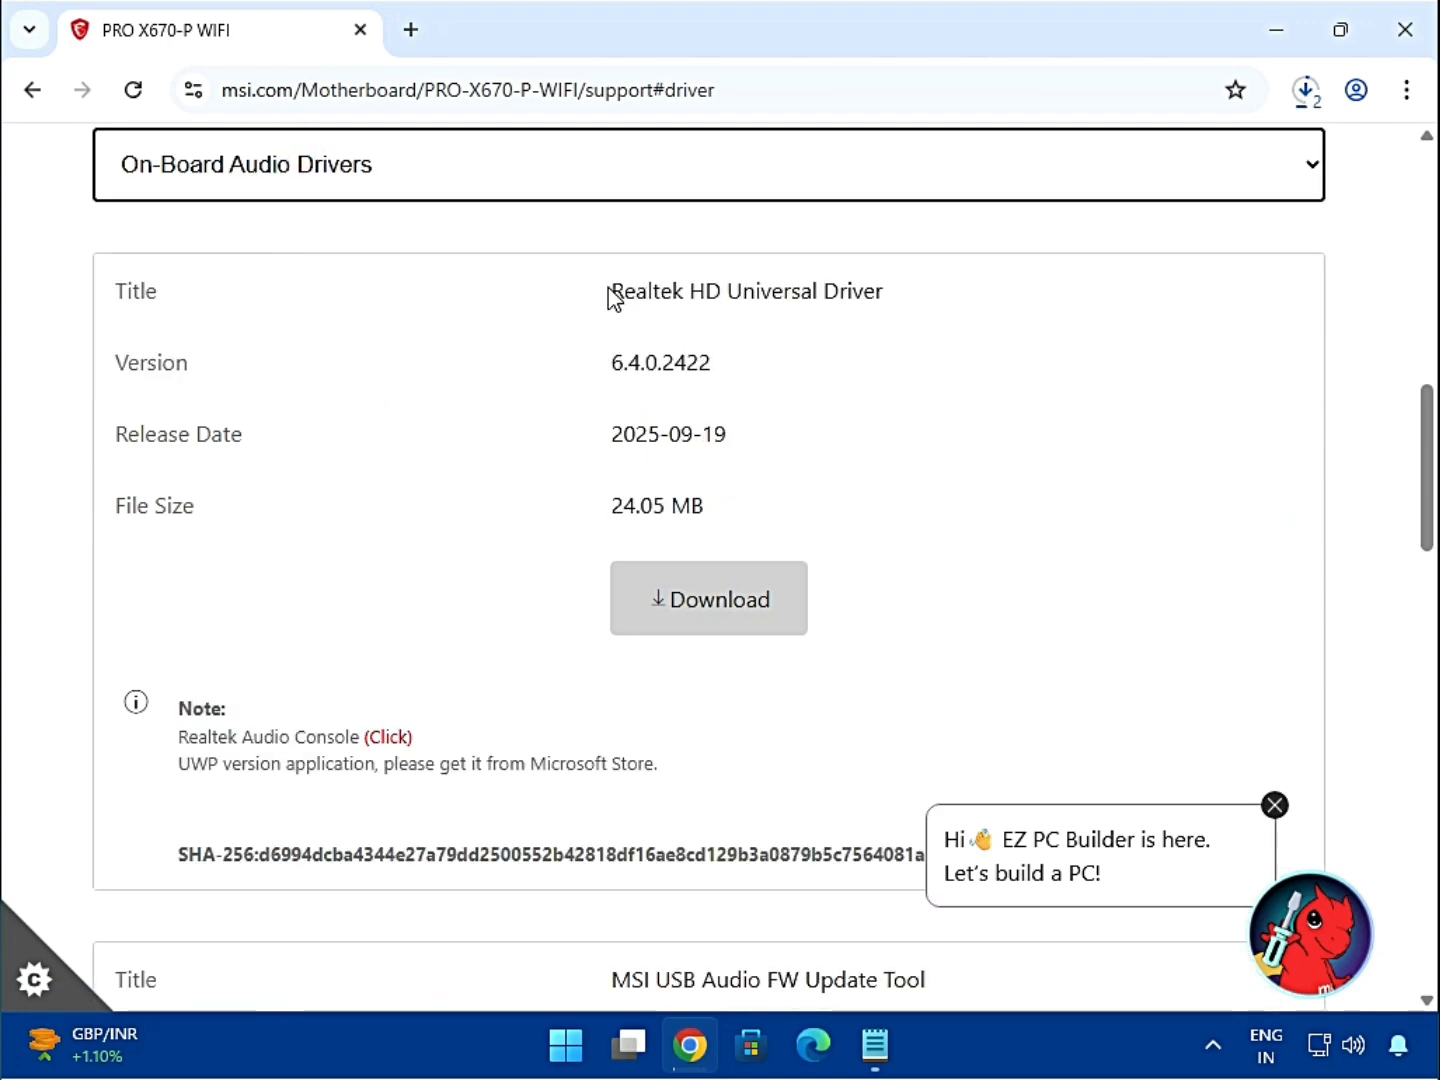
left_click_drag(612, 292, 920, 297)
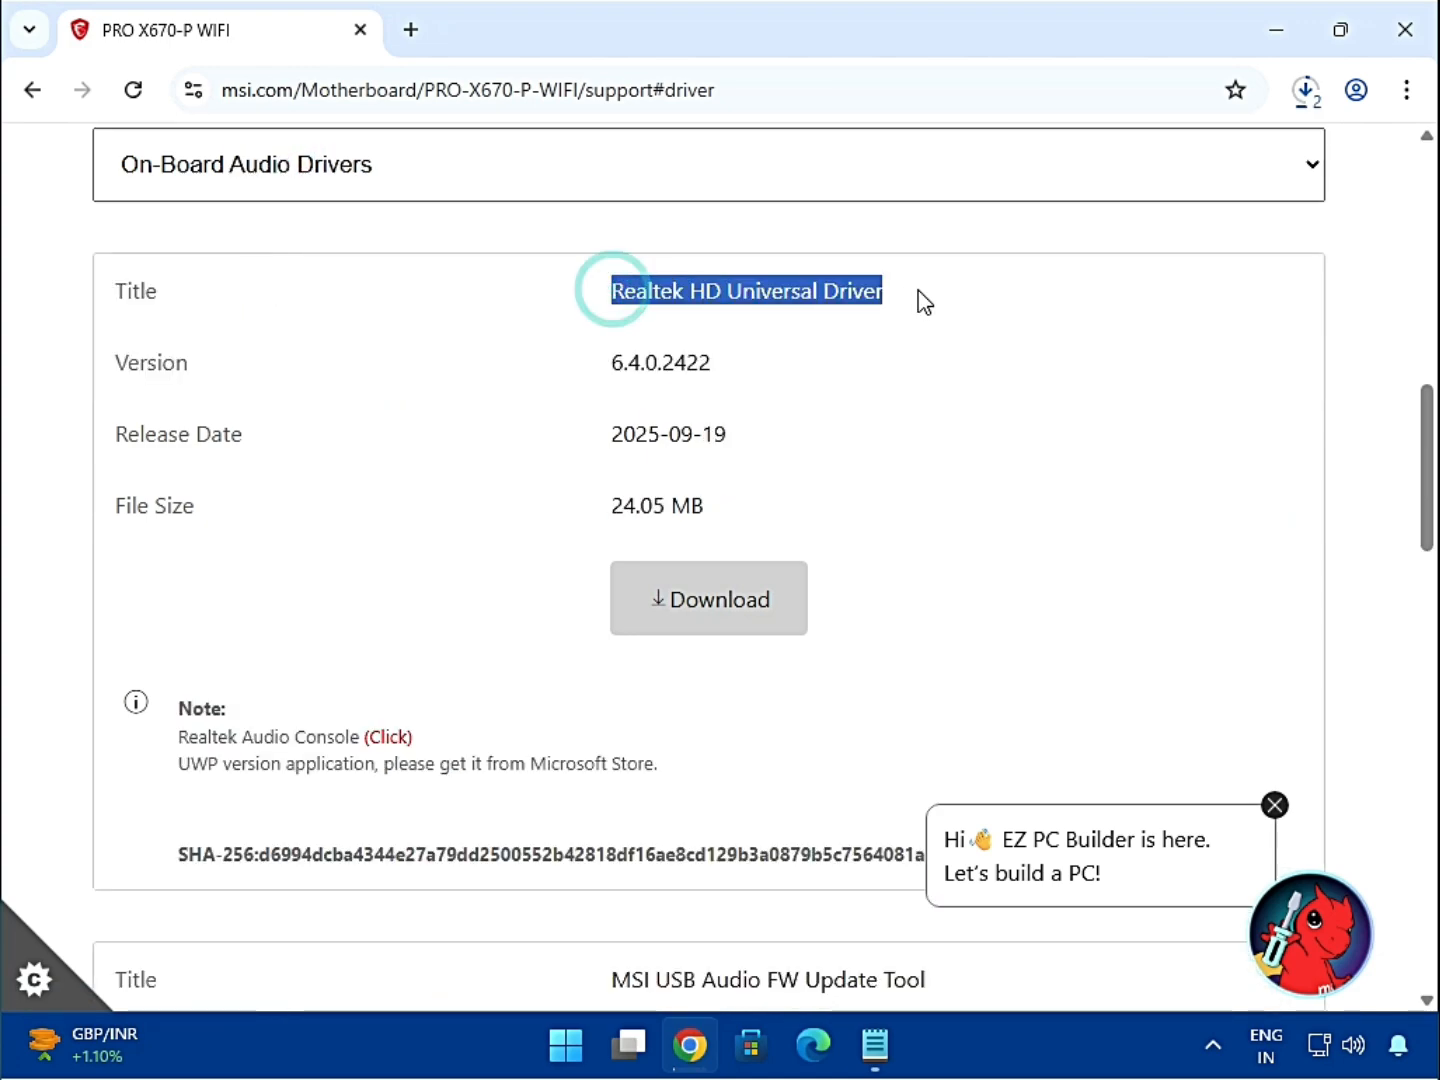
left_click(710, 595)
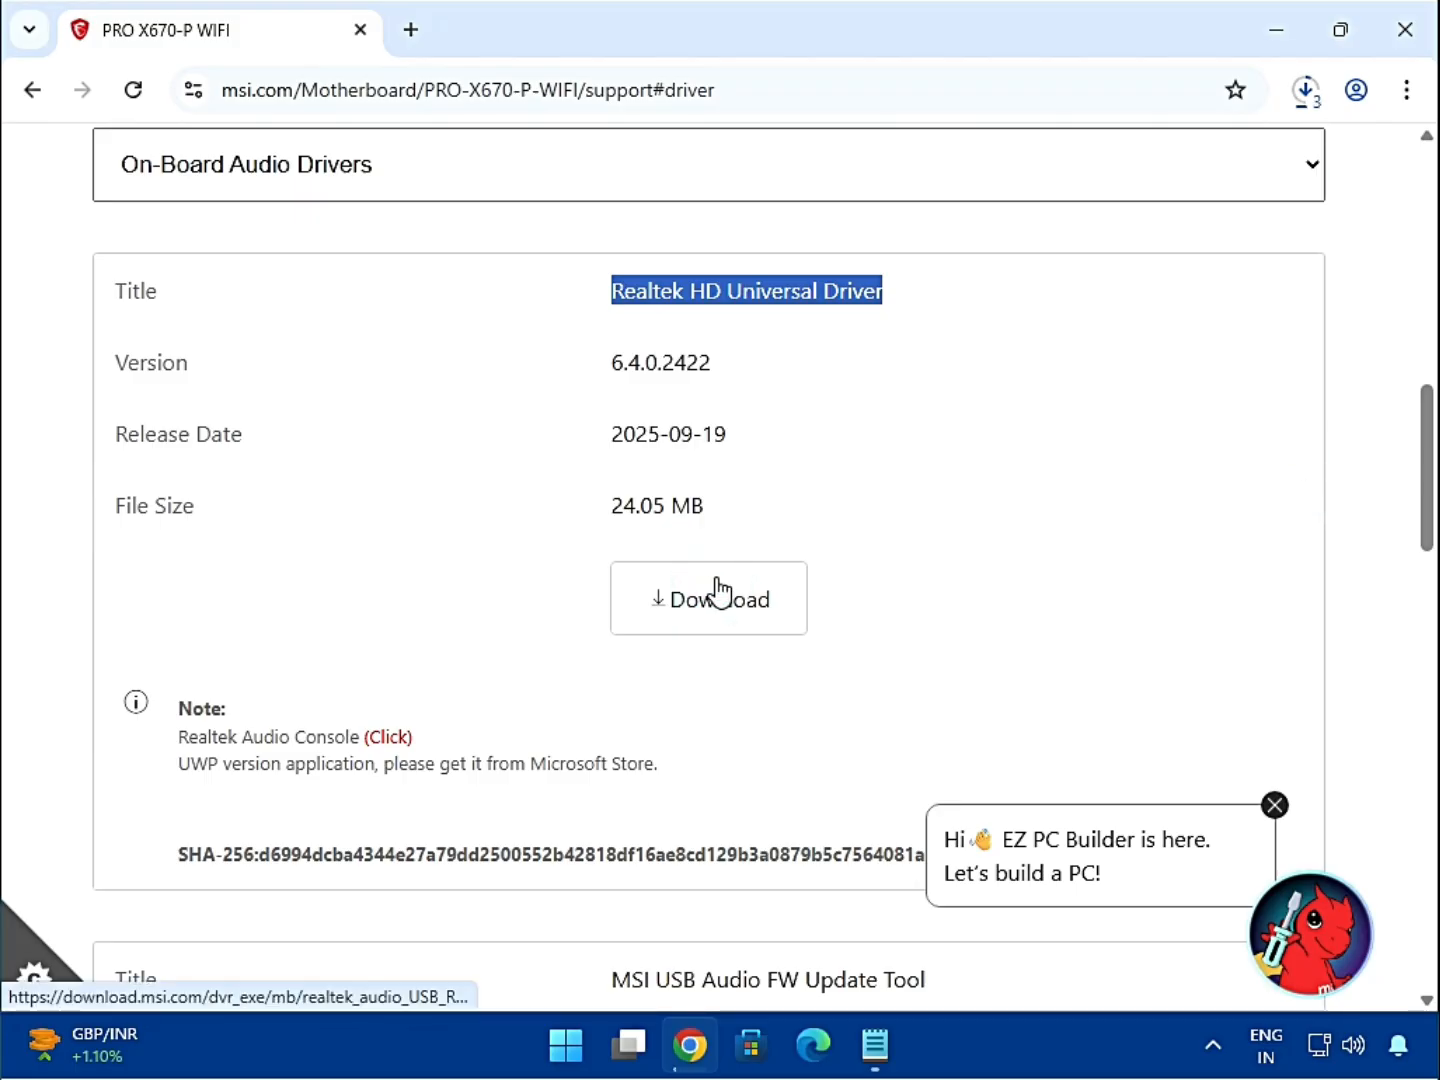
left_click(1300, 95)
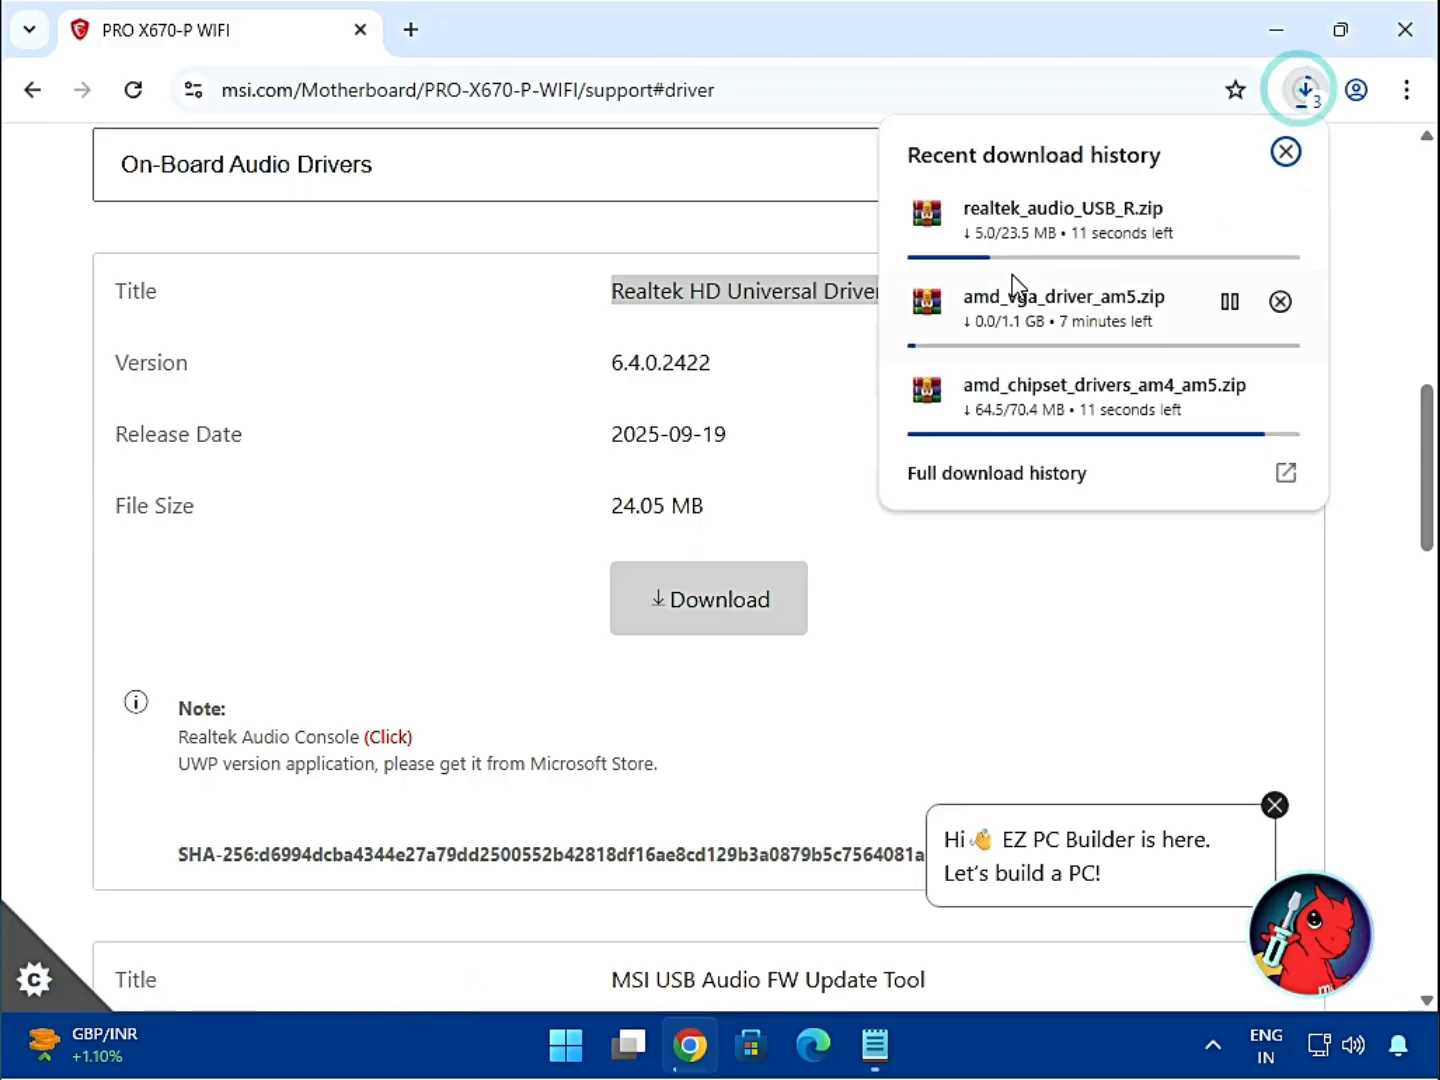
left_click(1357, 295)
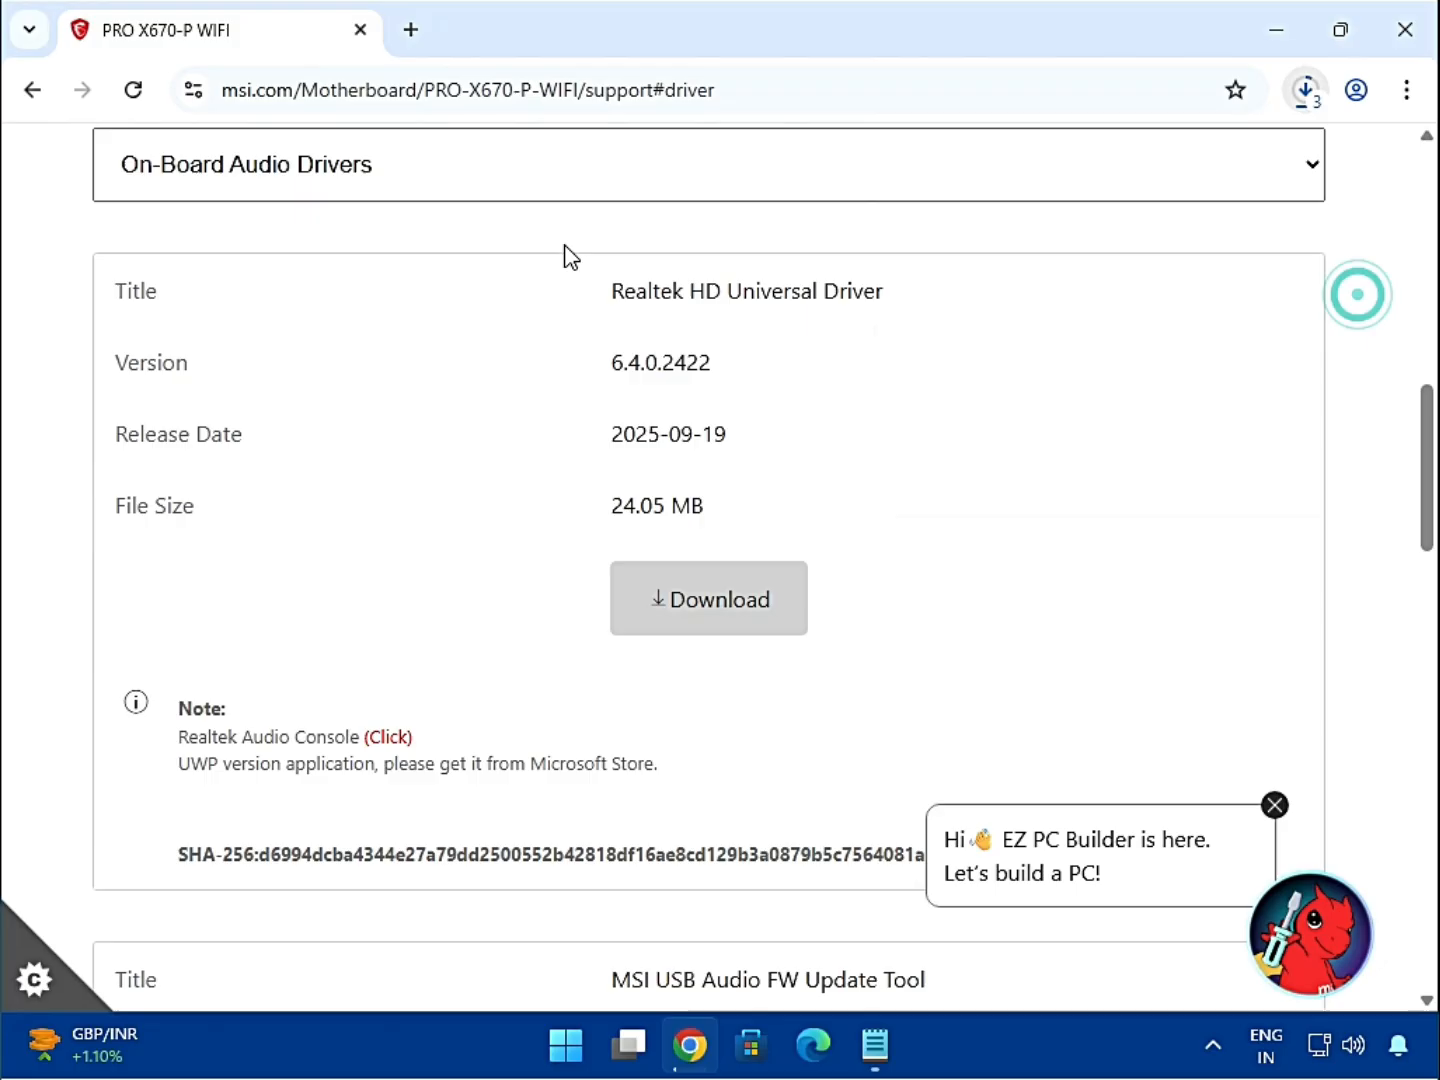
- Switch to the LAN Drivers group and download the Realtek PCI-E Ethernet Drivers
left_click(425, 190)
left_click(255, 338)
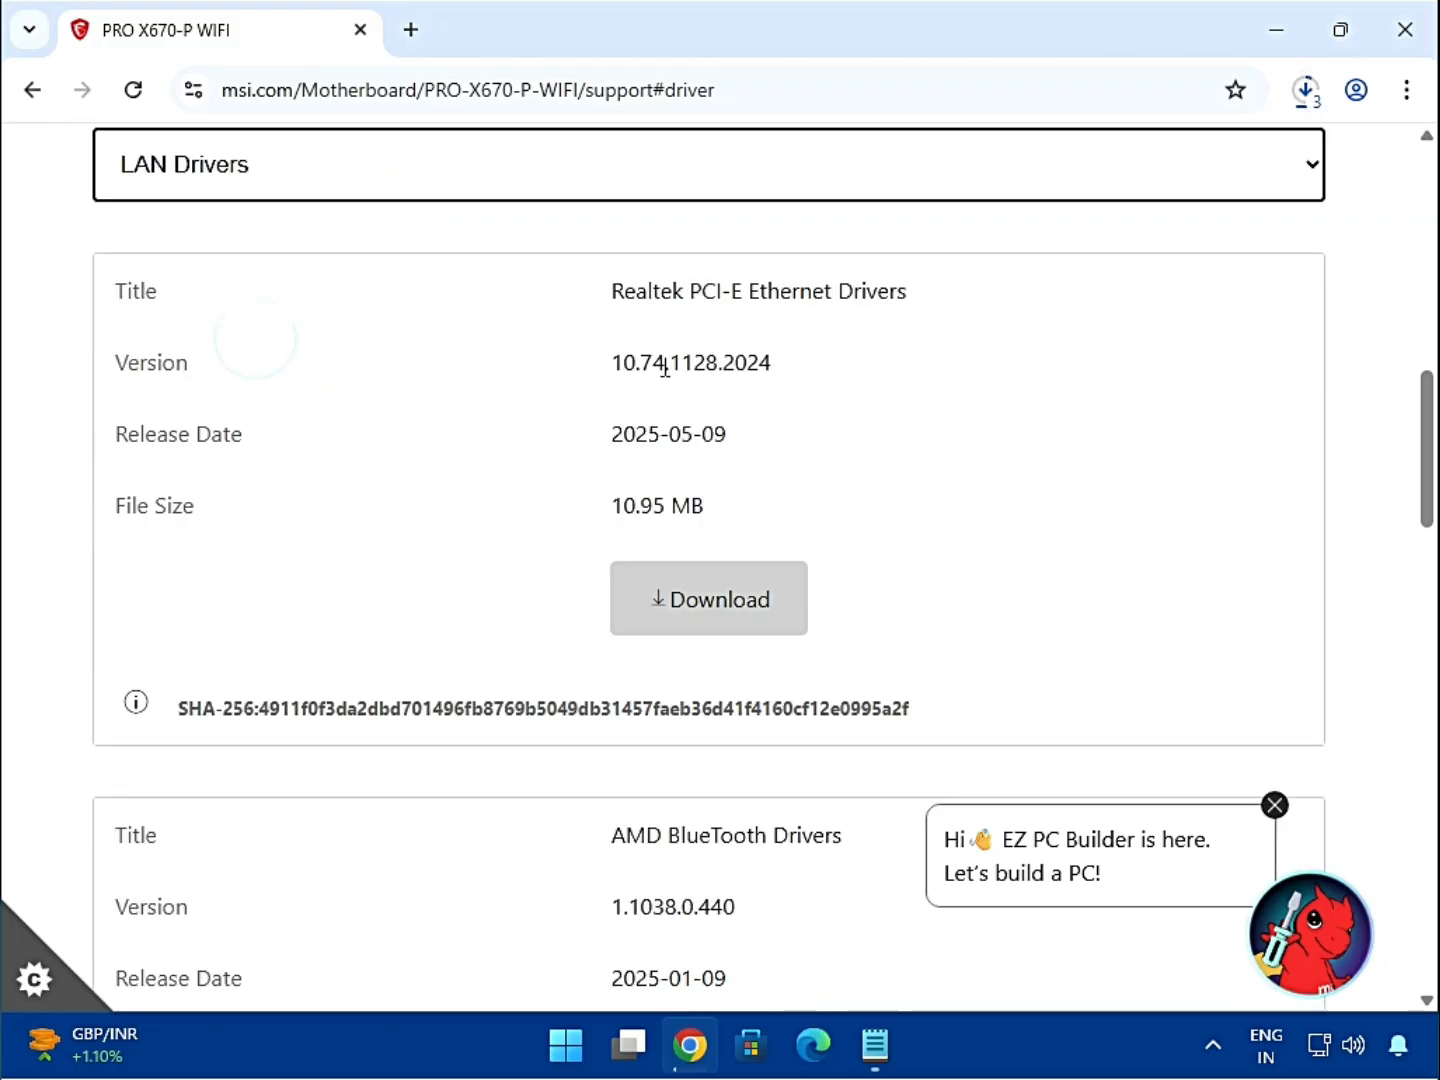
left_click_drag(689, 296, 907, 296)
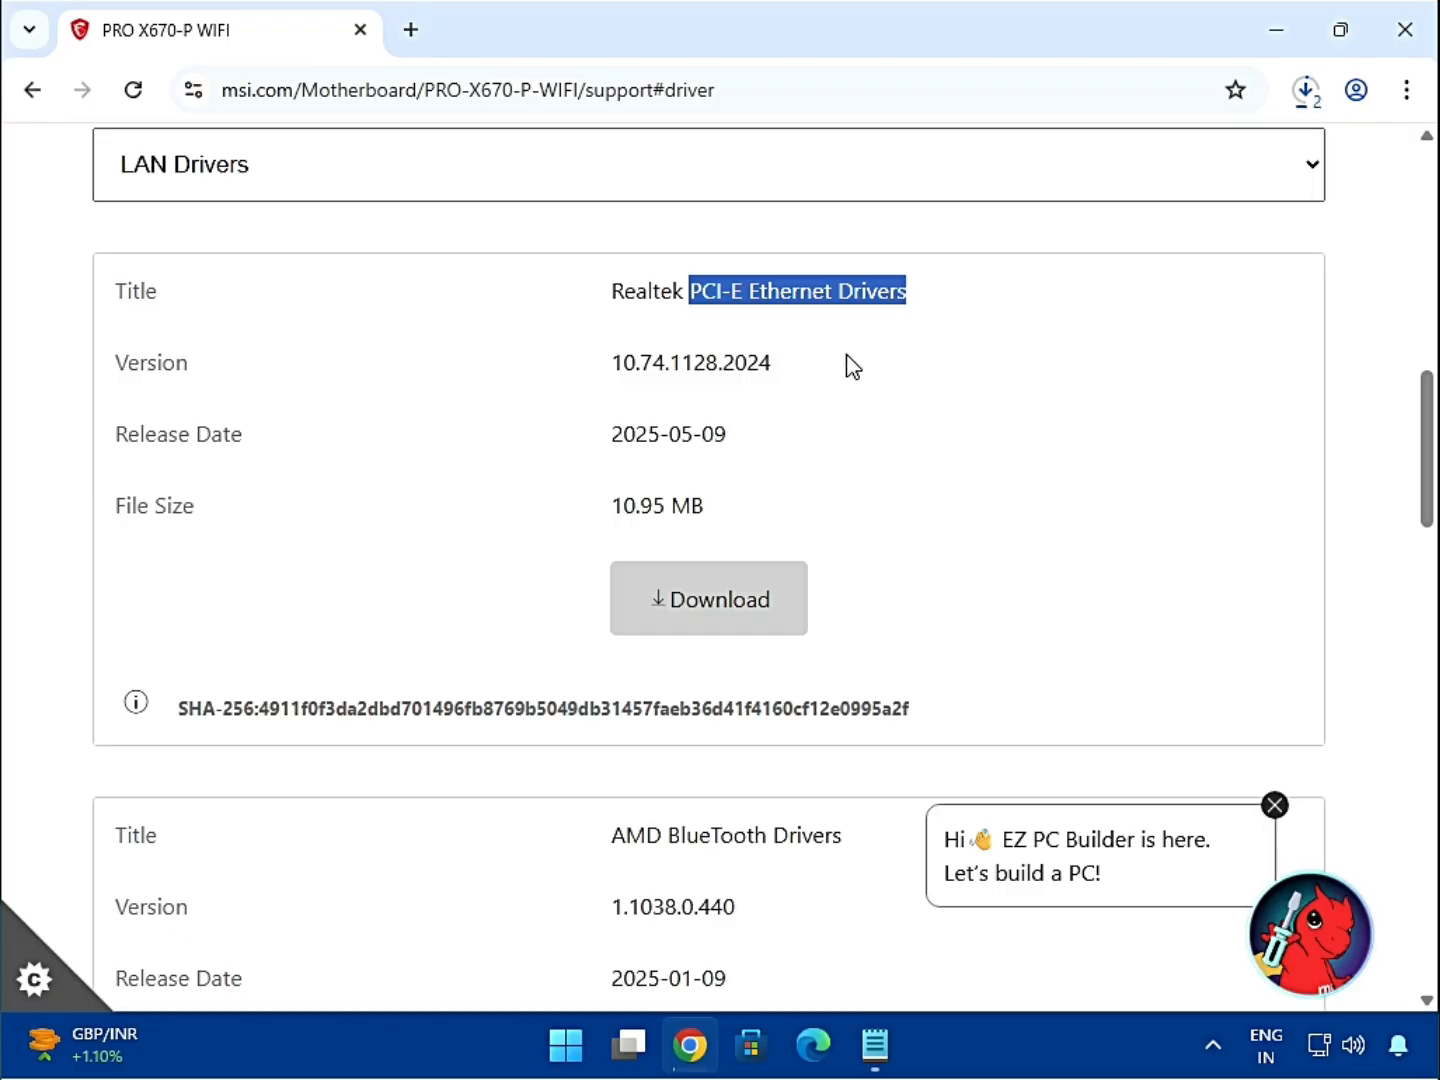
left_click(724, 592)
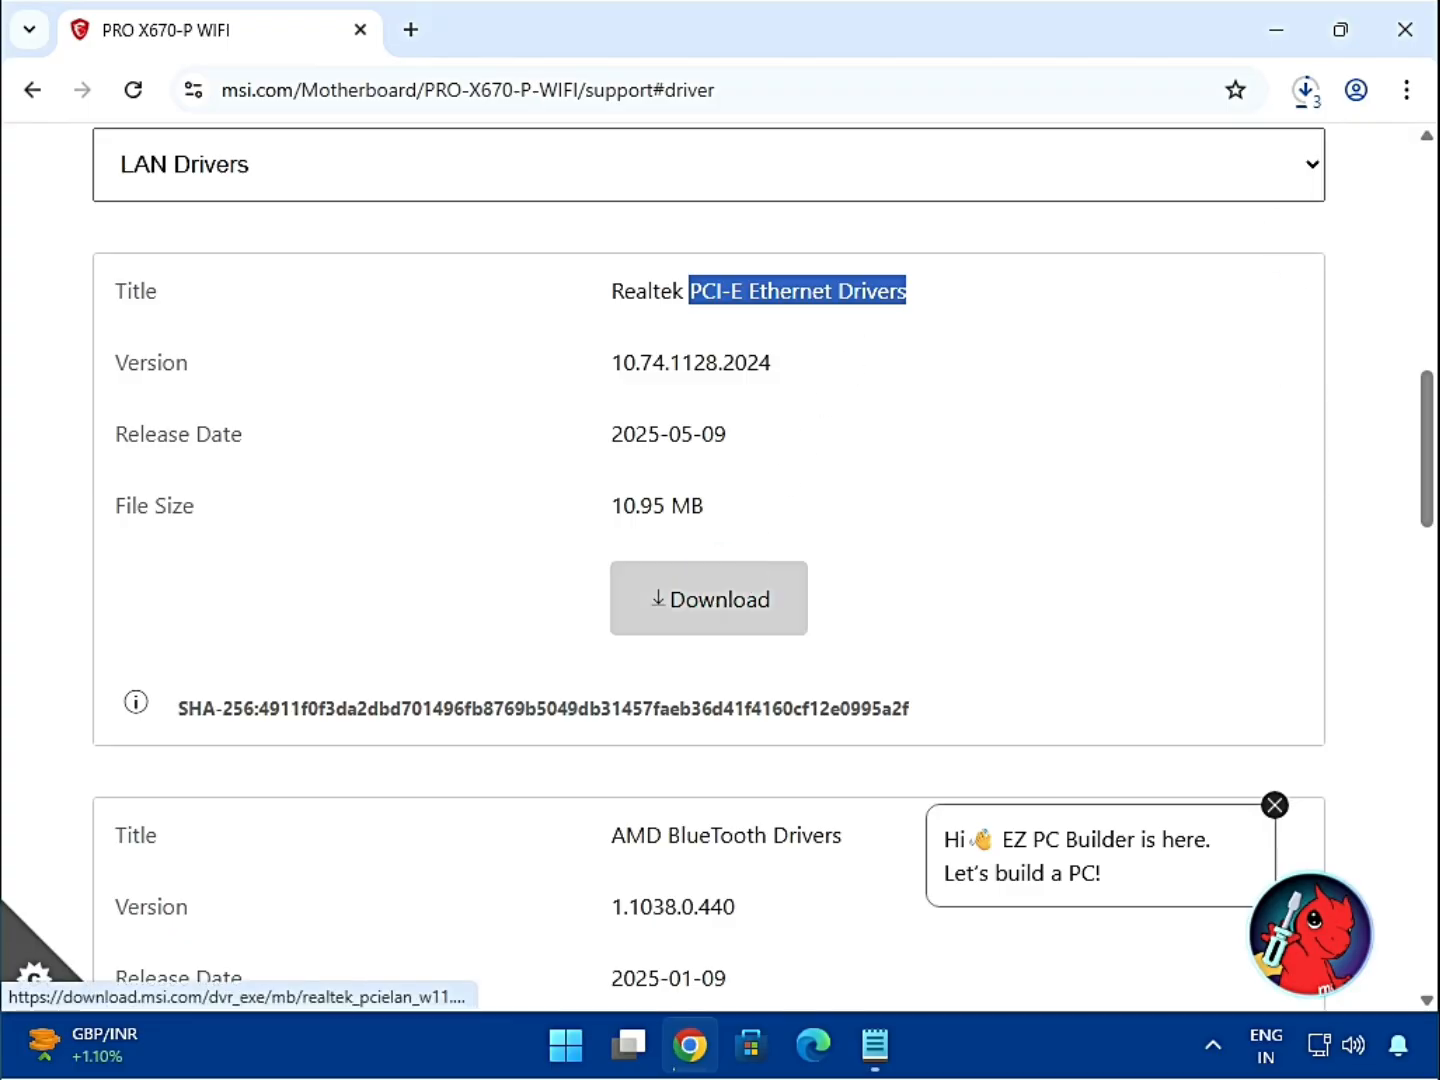
- Download the AMD BlueTooth Drivers from the LAN Drivers group
scroll(894, 524, "down", 4)
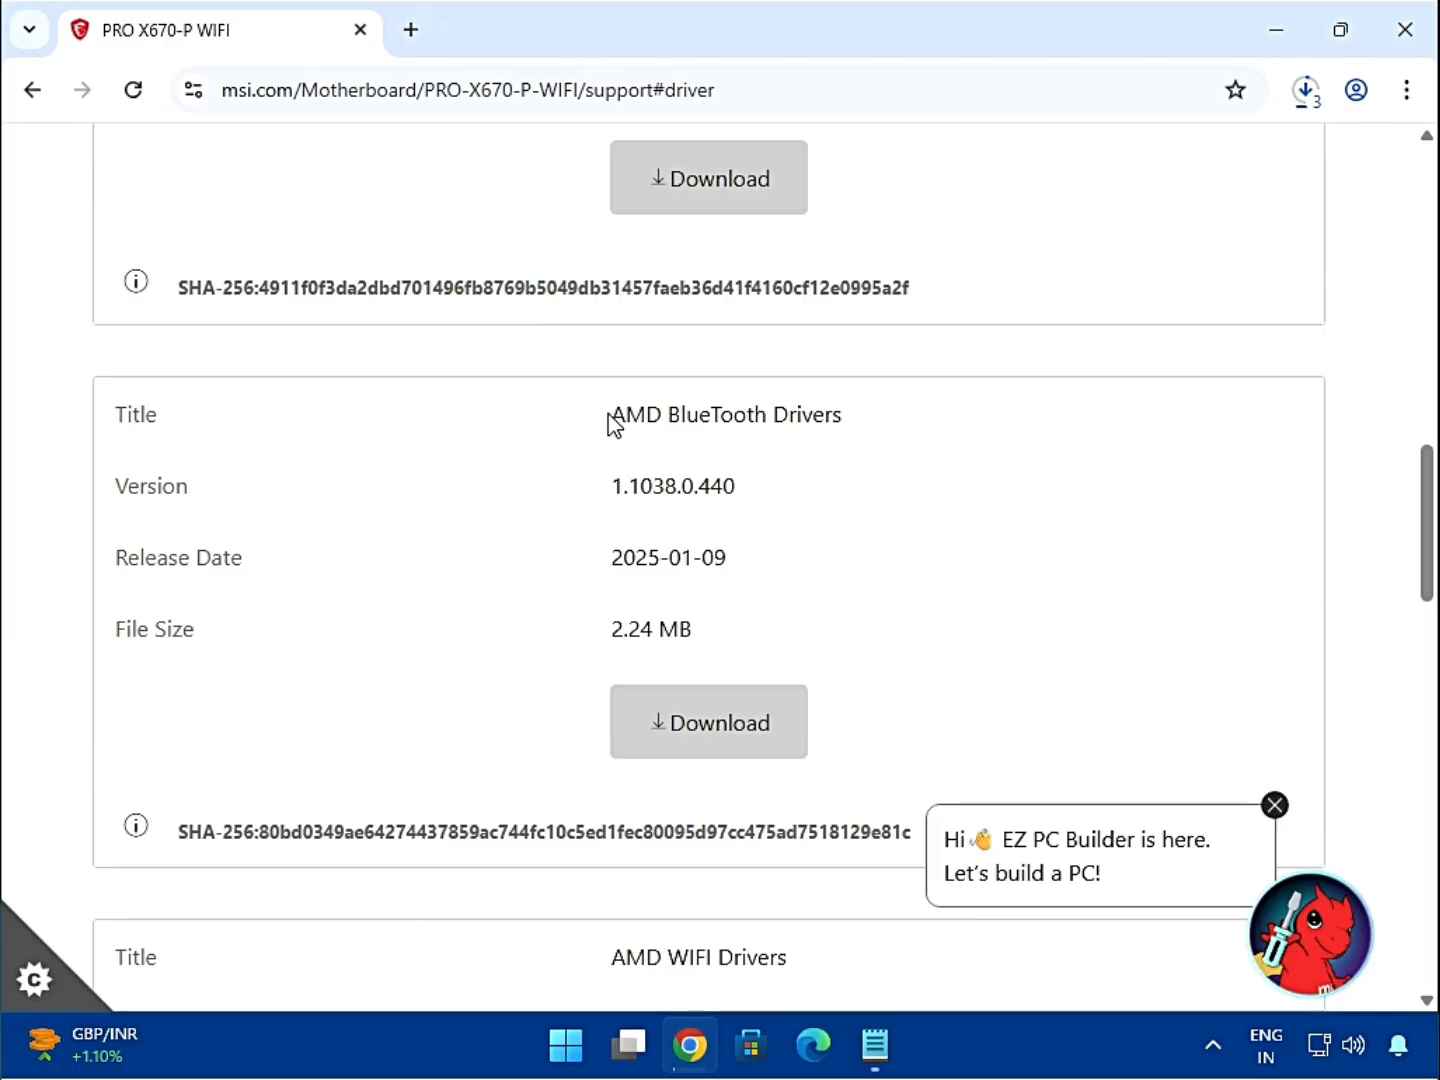
left_click_drag(617, 414, 860, 420)
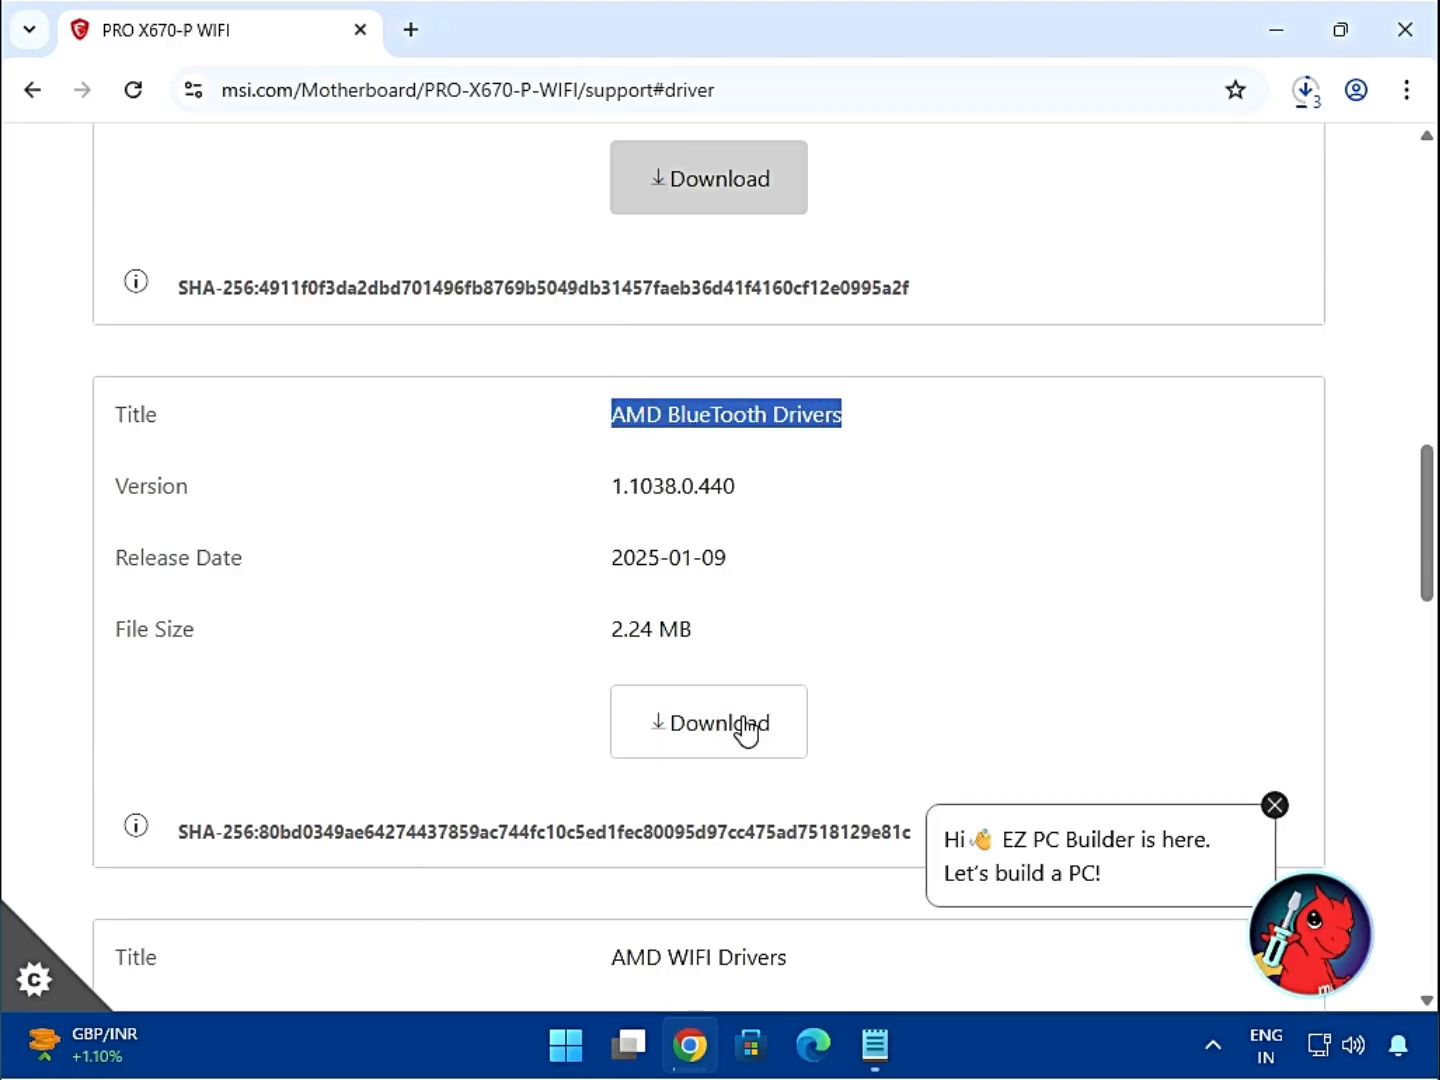
left_click(713, 718)
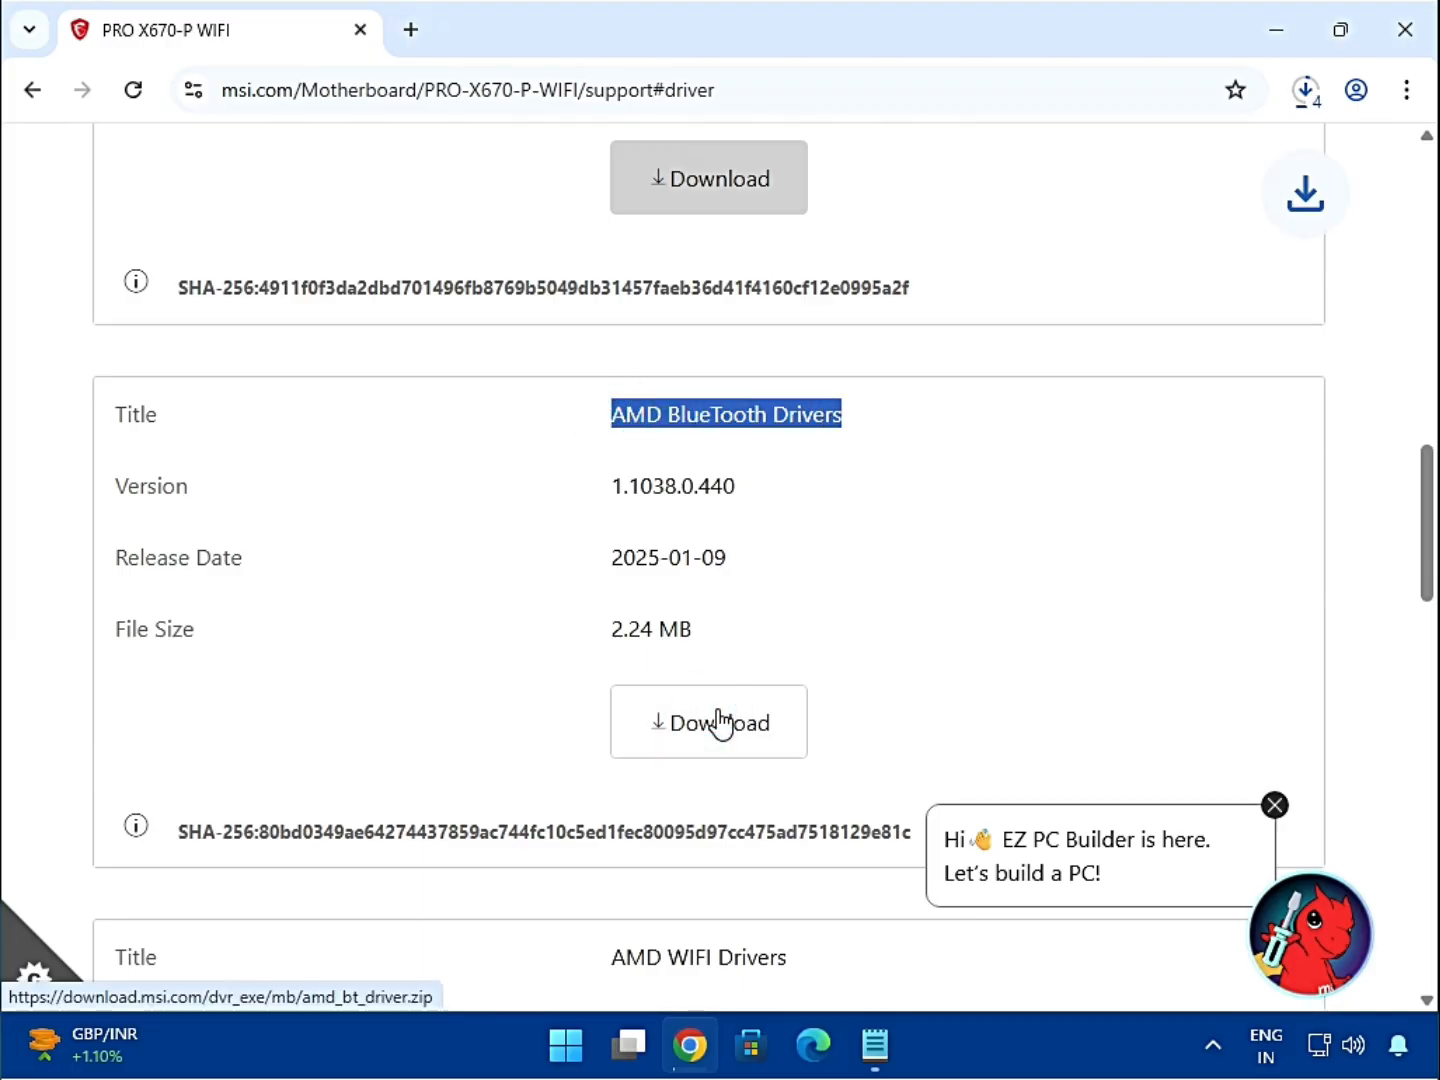
- Download the AMD WIFI Drivers from the LAN Drivers group and open the recent download history
scroll(718, 722, "down", 4)
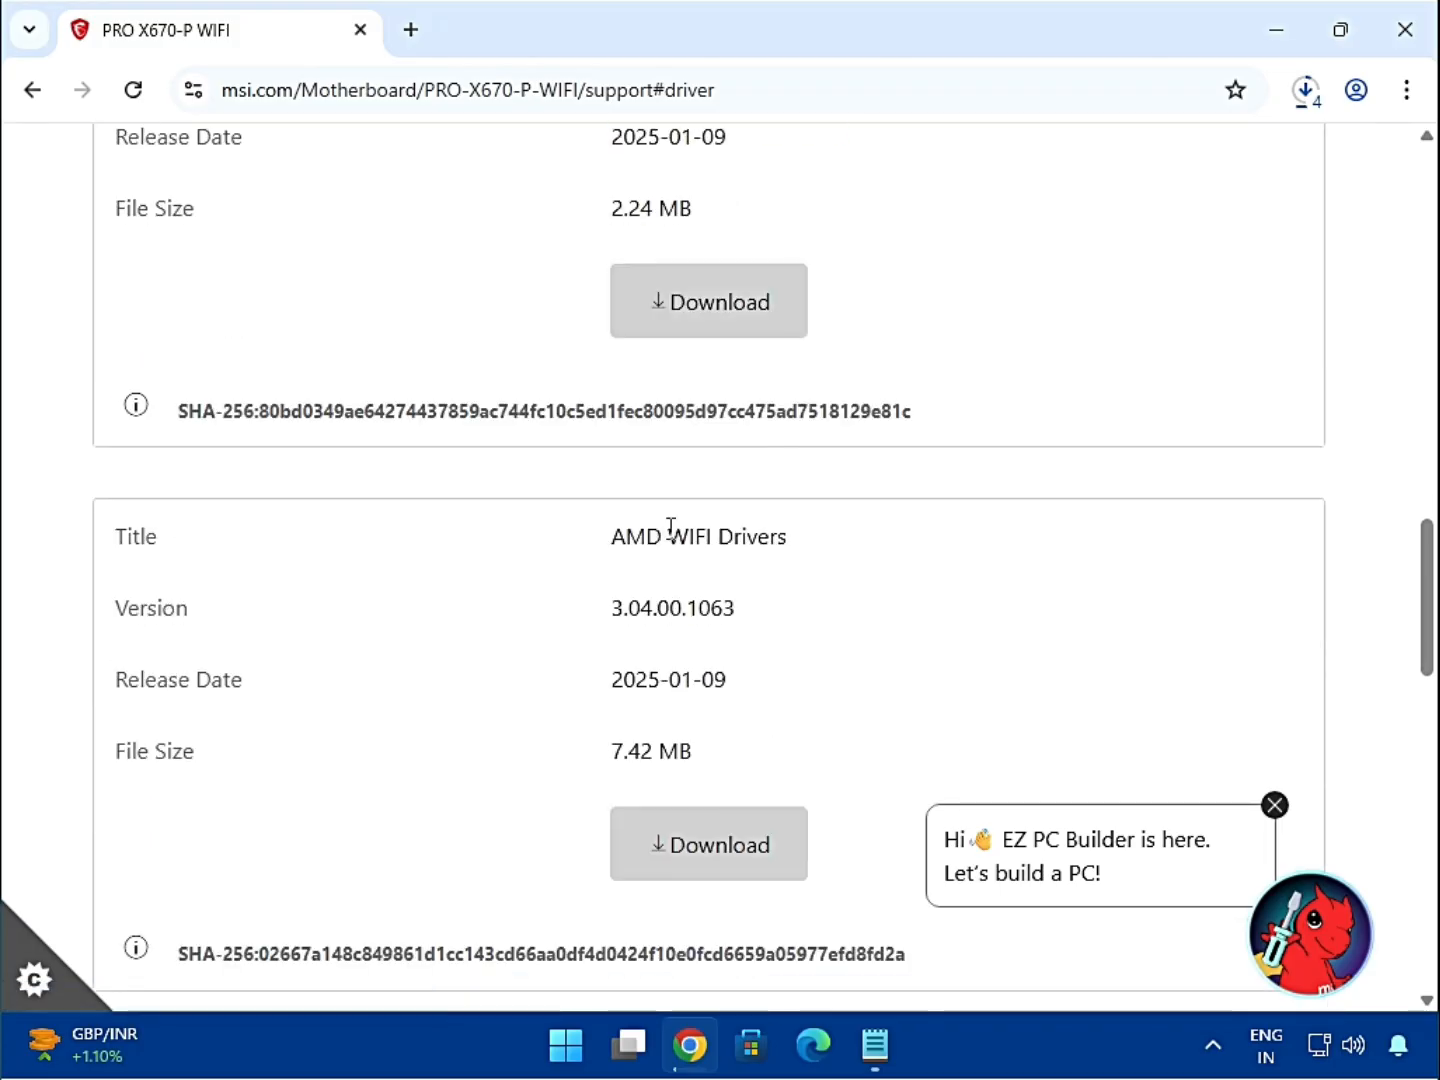
left_click_drag(668, 536, 797, 538)
left_click(708, 864)
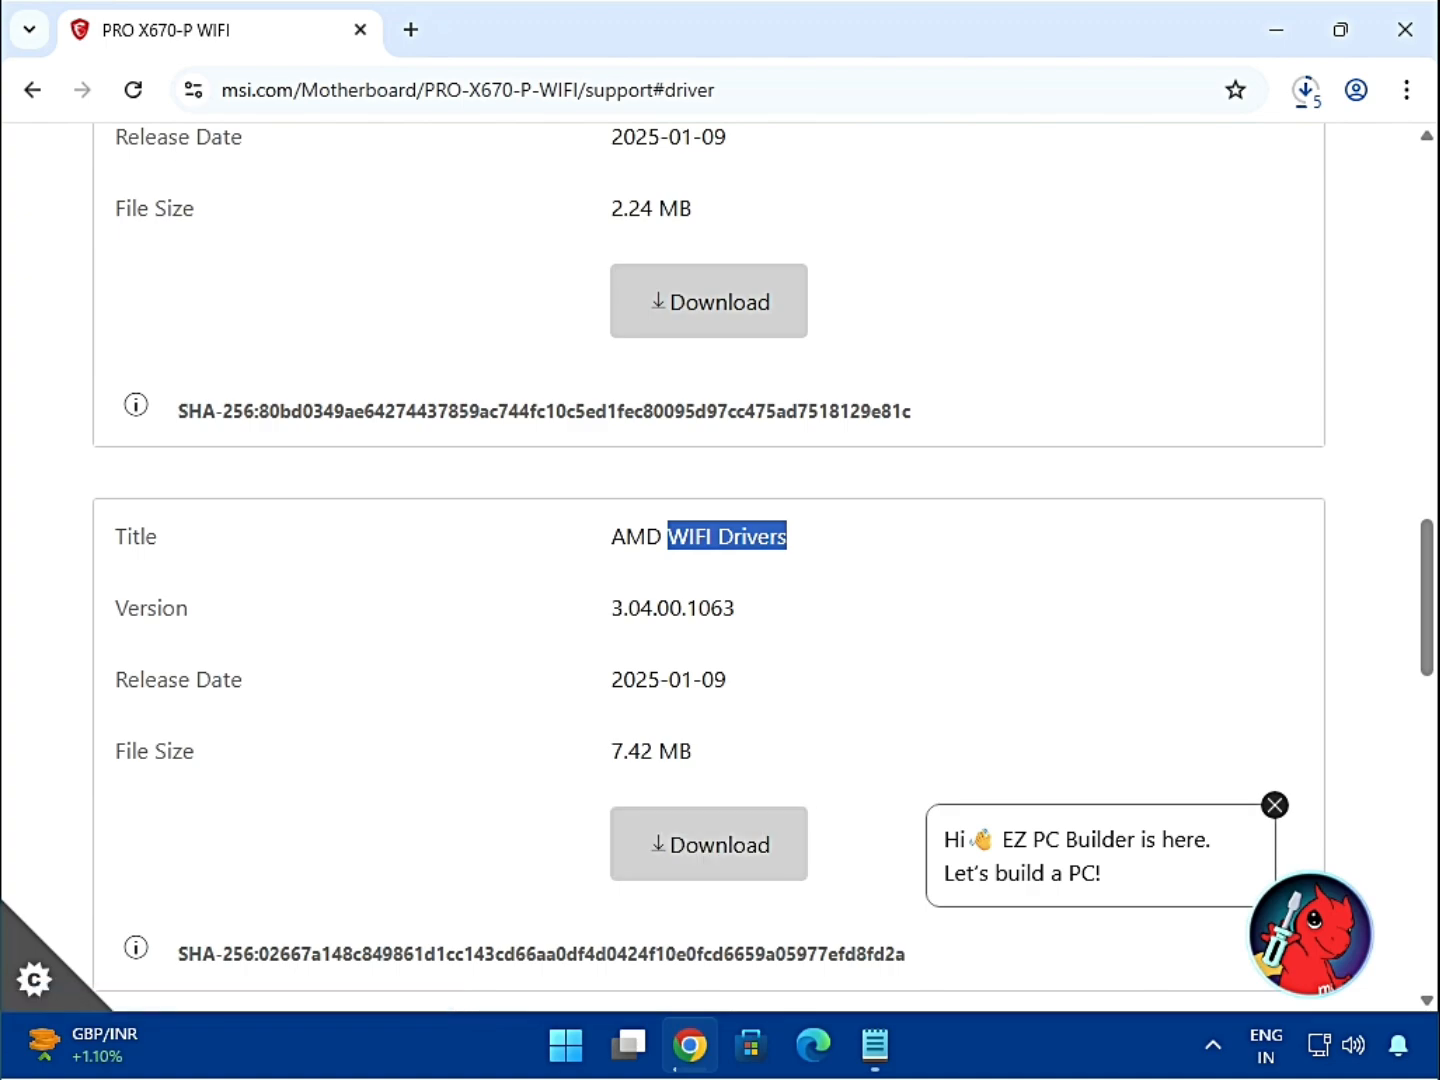
left_click(1303, 96)
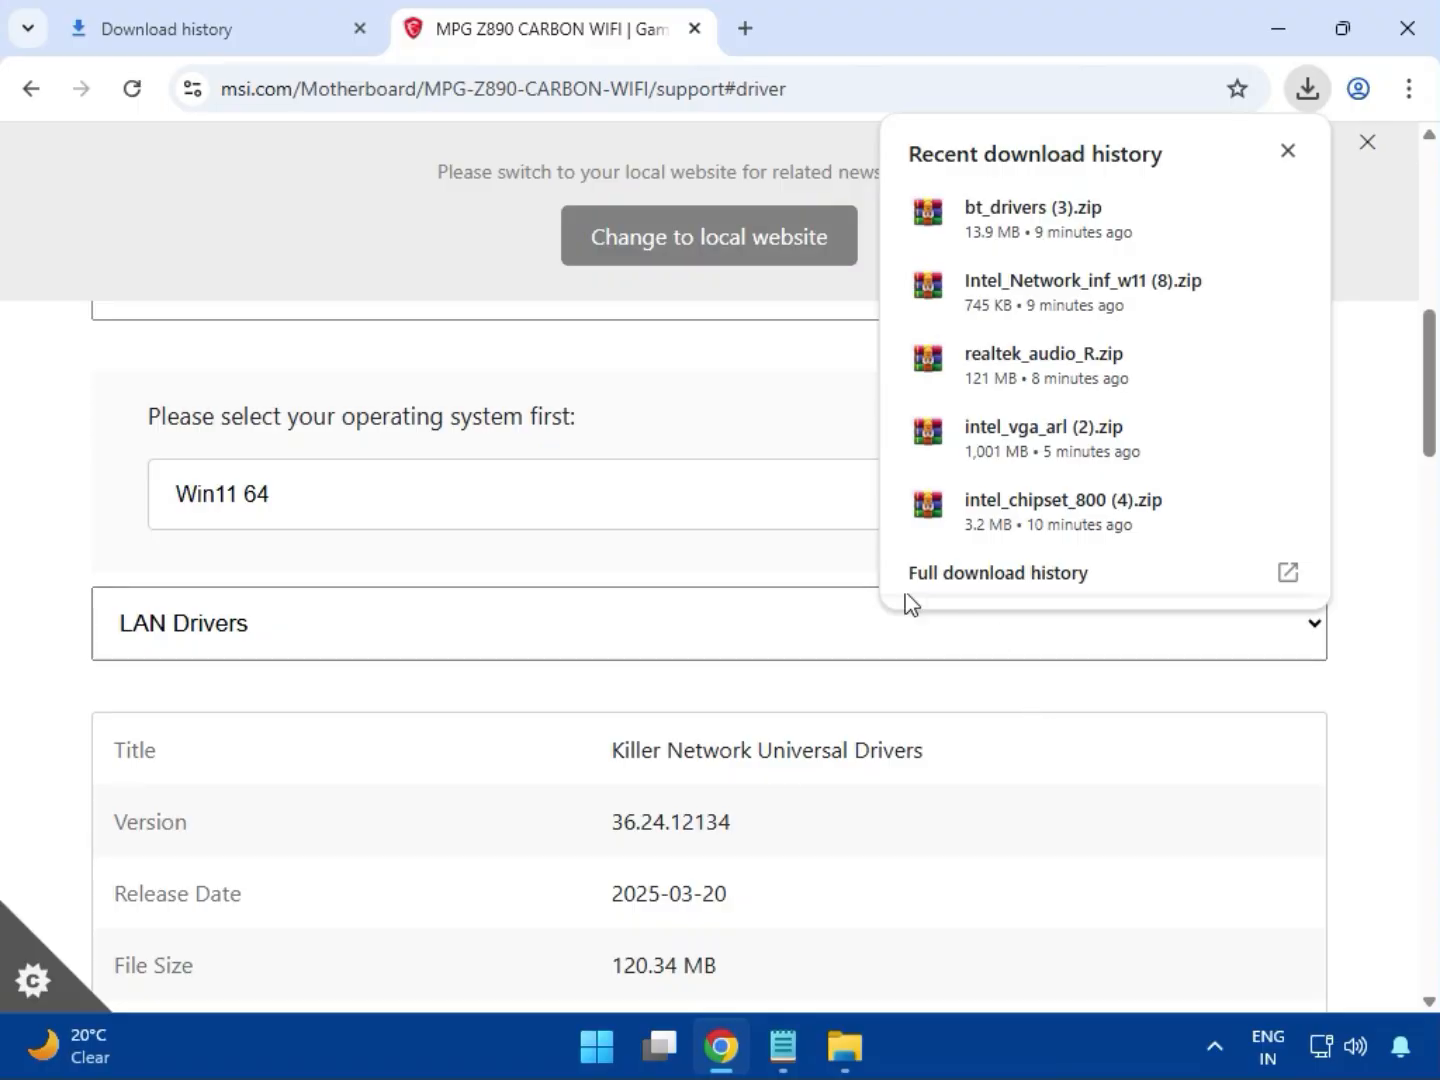
- Reveal bt_drivers (3).zip in its folder from the full download history, and open the intel_vga_arl (2).zip archive there in WinRAR
left_click(964, 588)
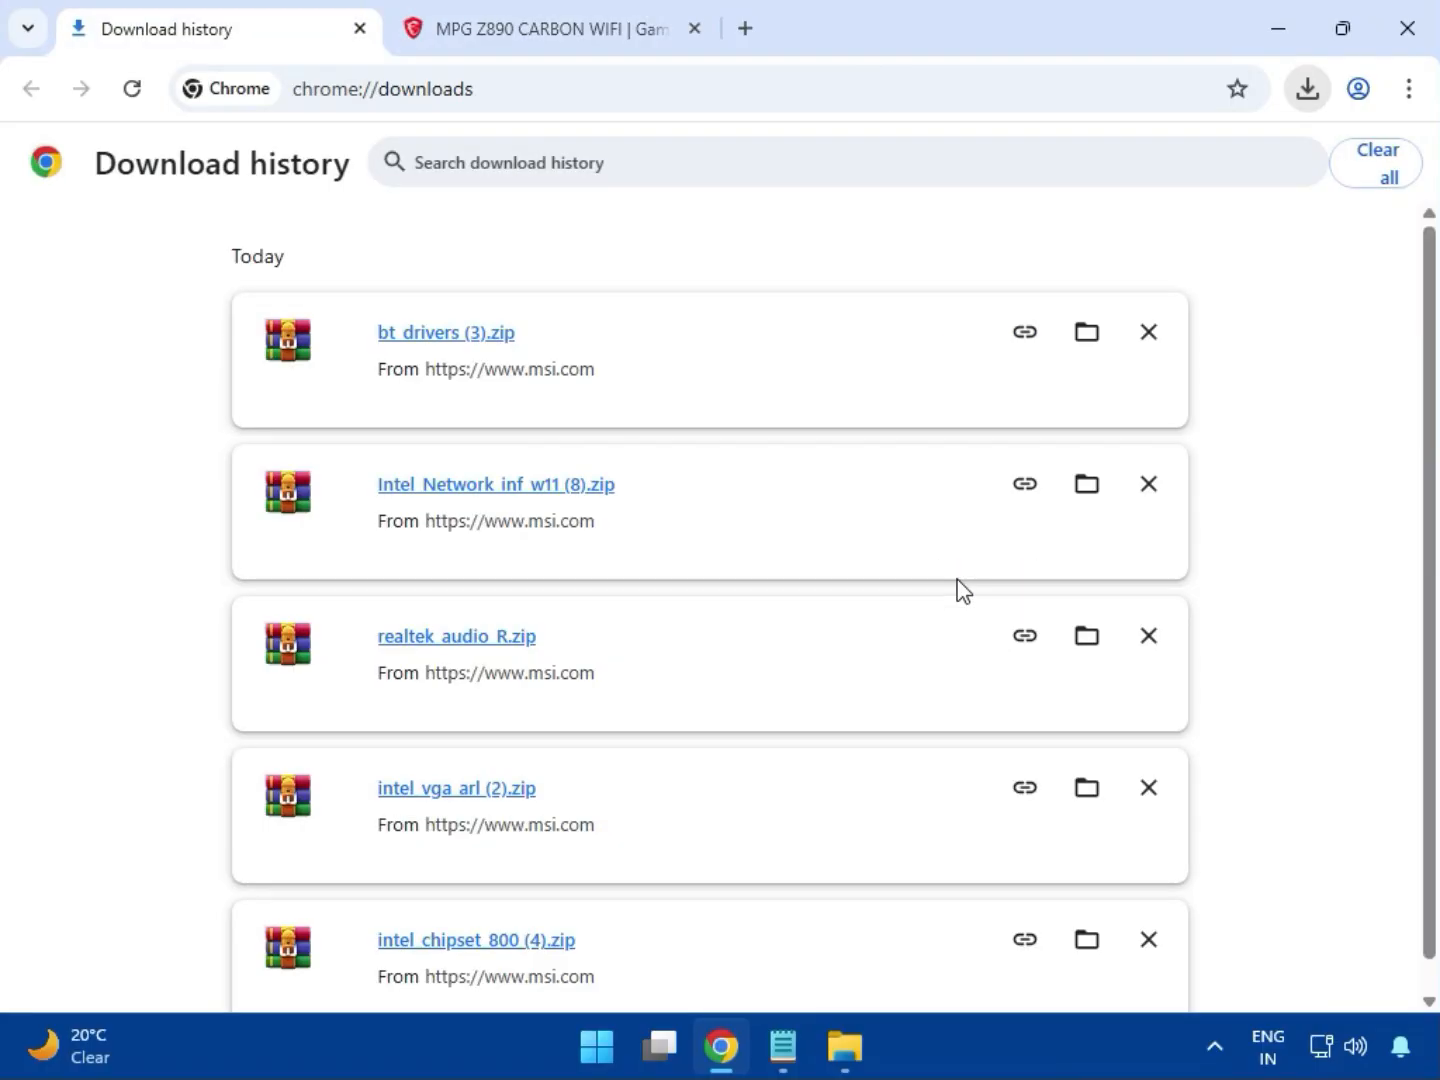
left_click(1080, 333)
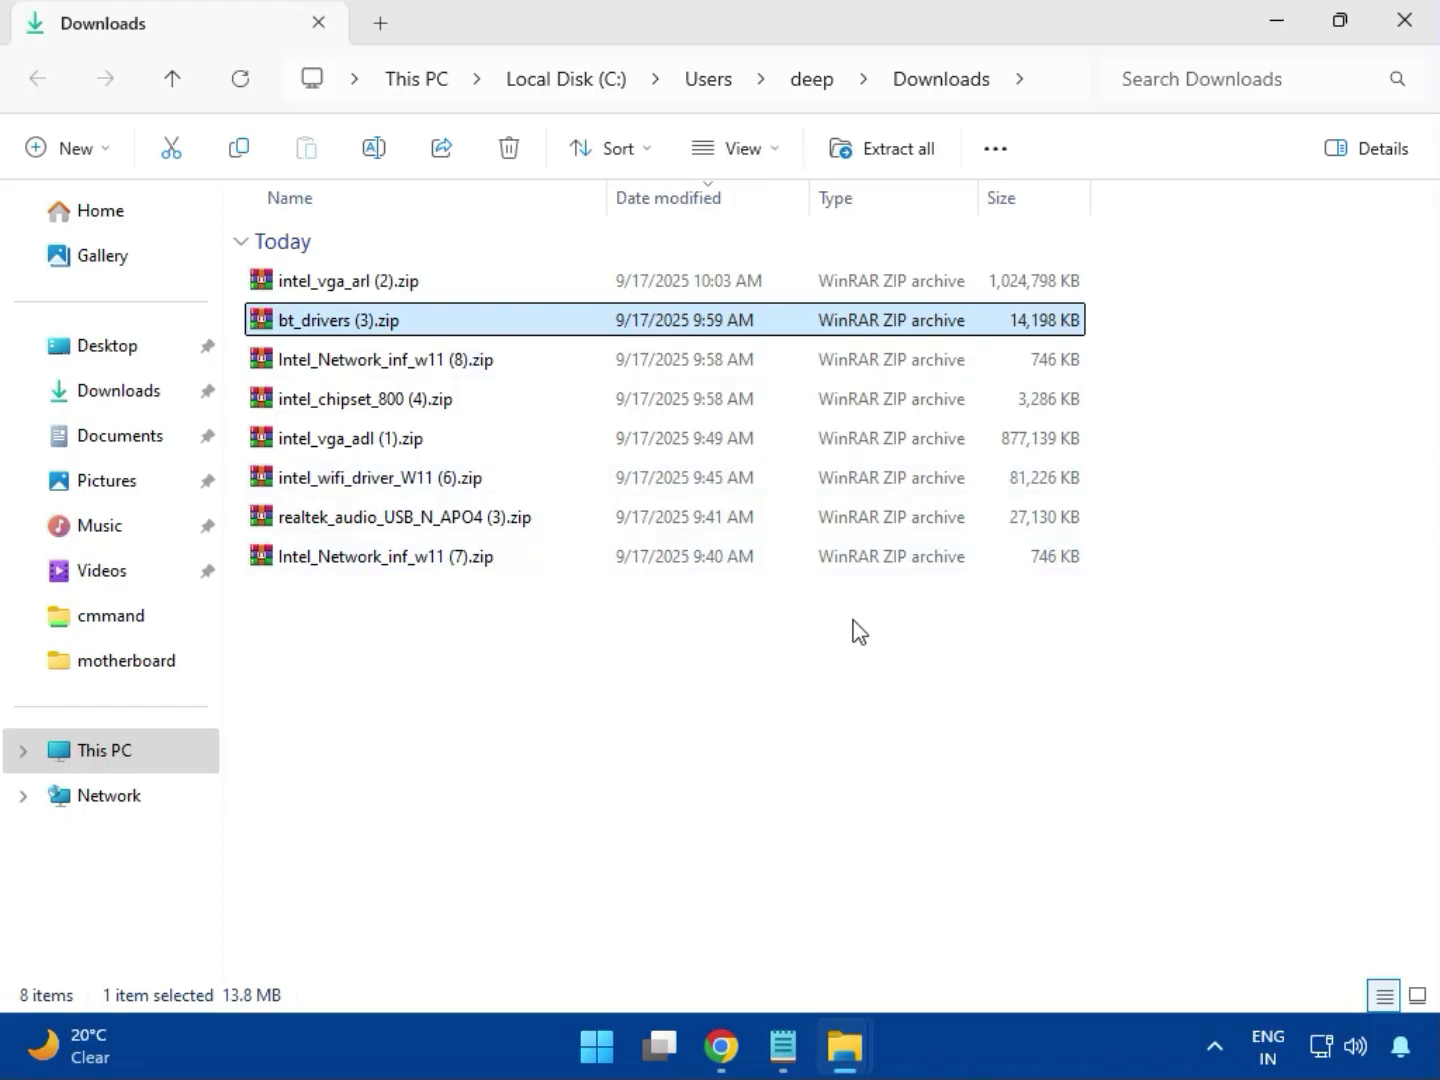
left_click(399, 295)
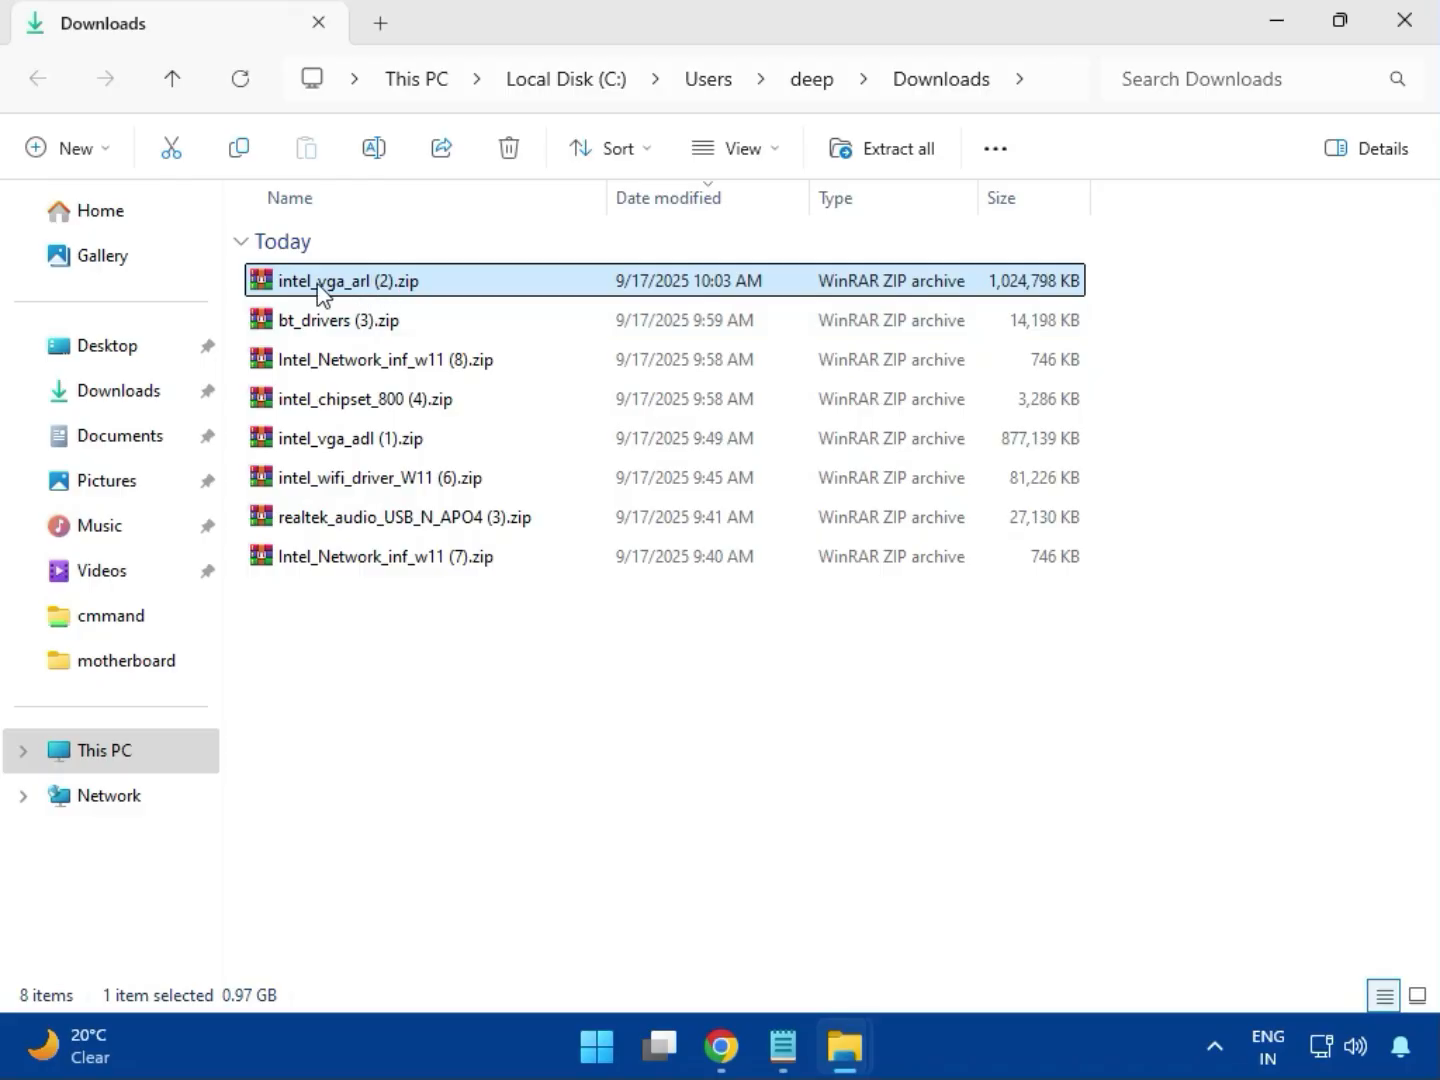
double_click(395, 284)
left_click(258, 395)
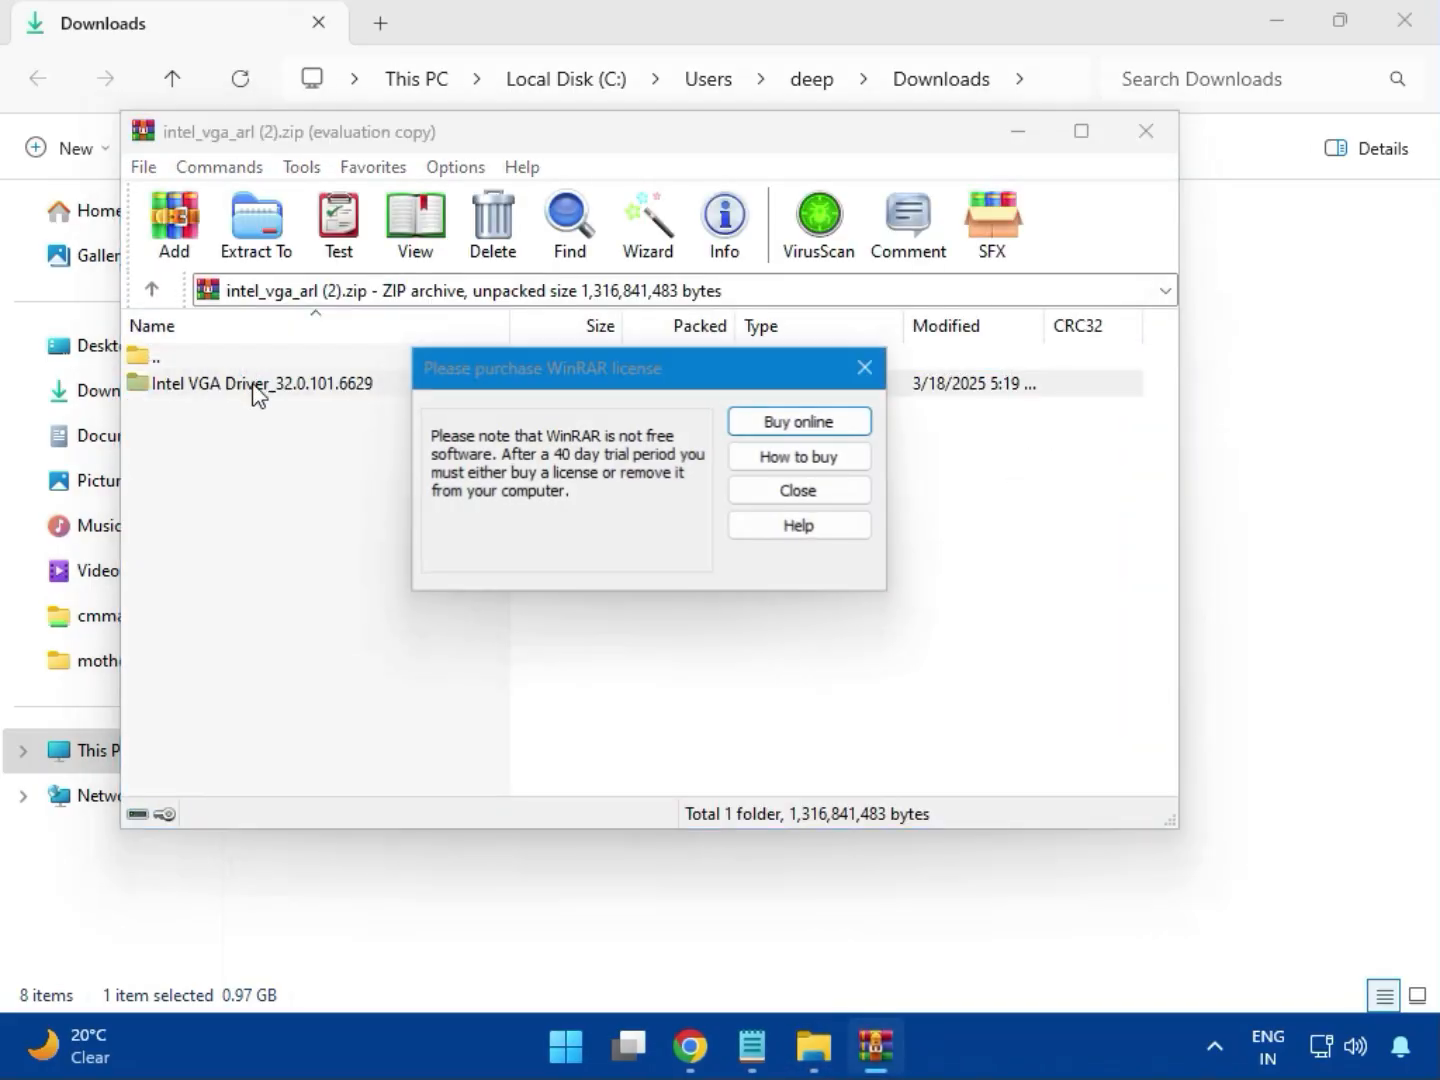
left_click(866, 369)
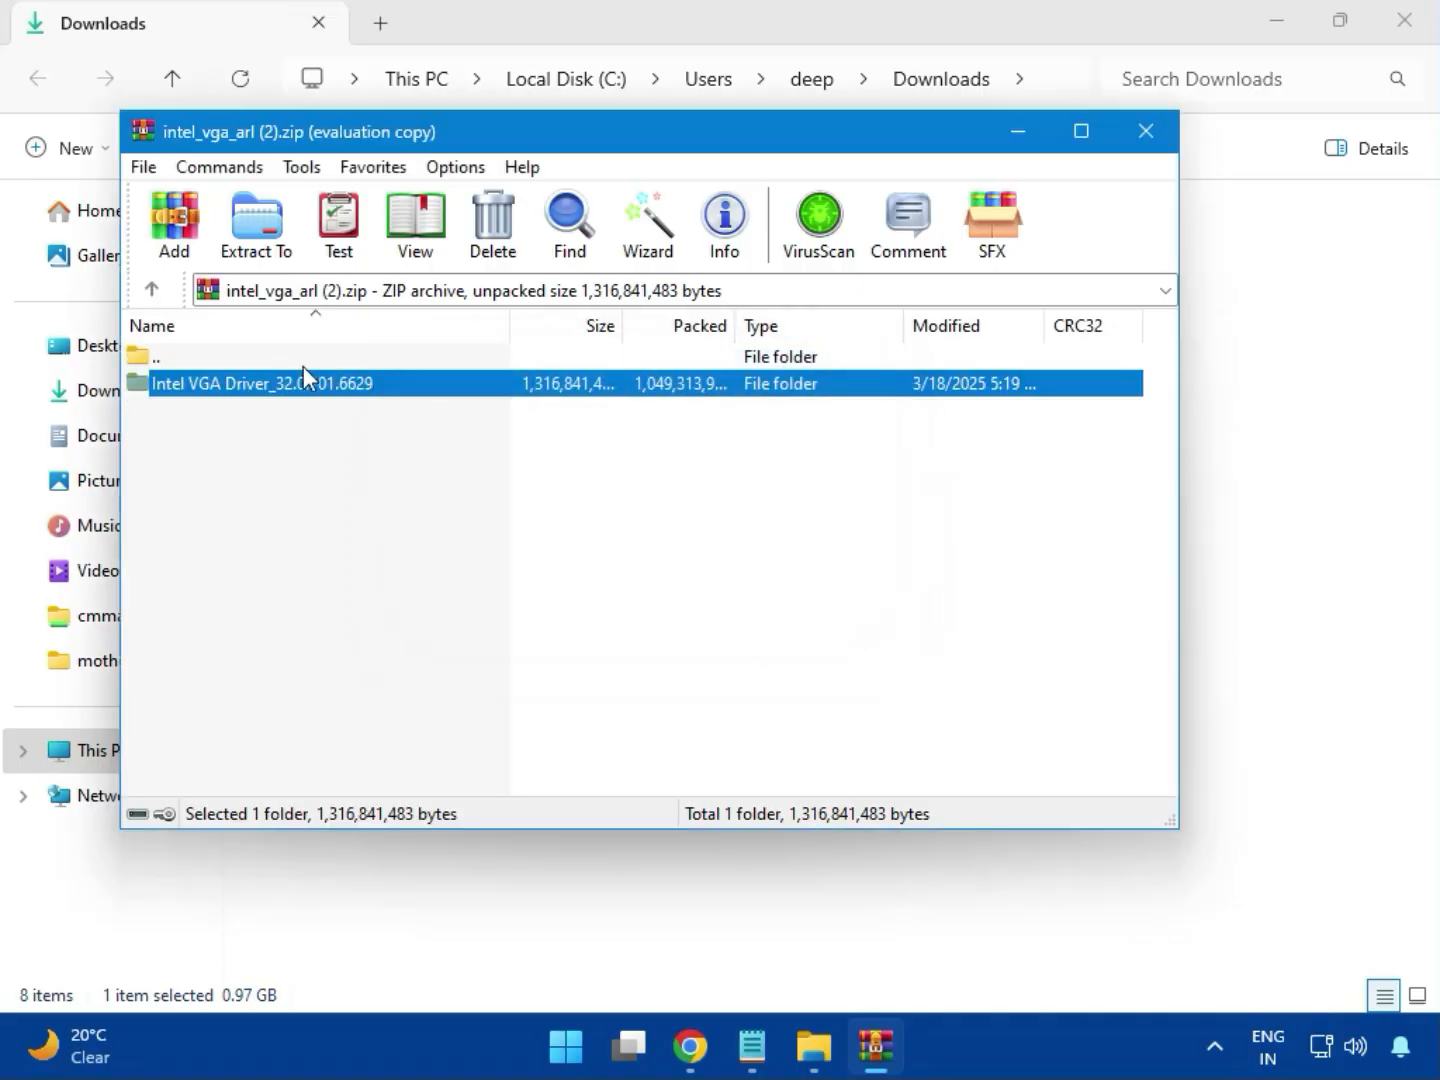
- Try to install the Intel graphics driver with Installer.exe from the Intel VGA Driver_32.0.101.6629 folder, and close the installer and archive
double_click(298, 390)
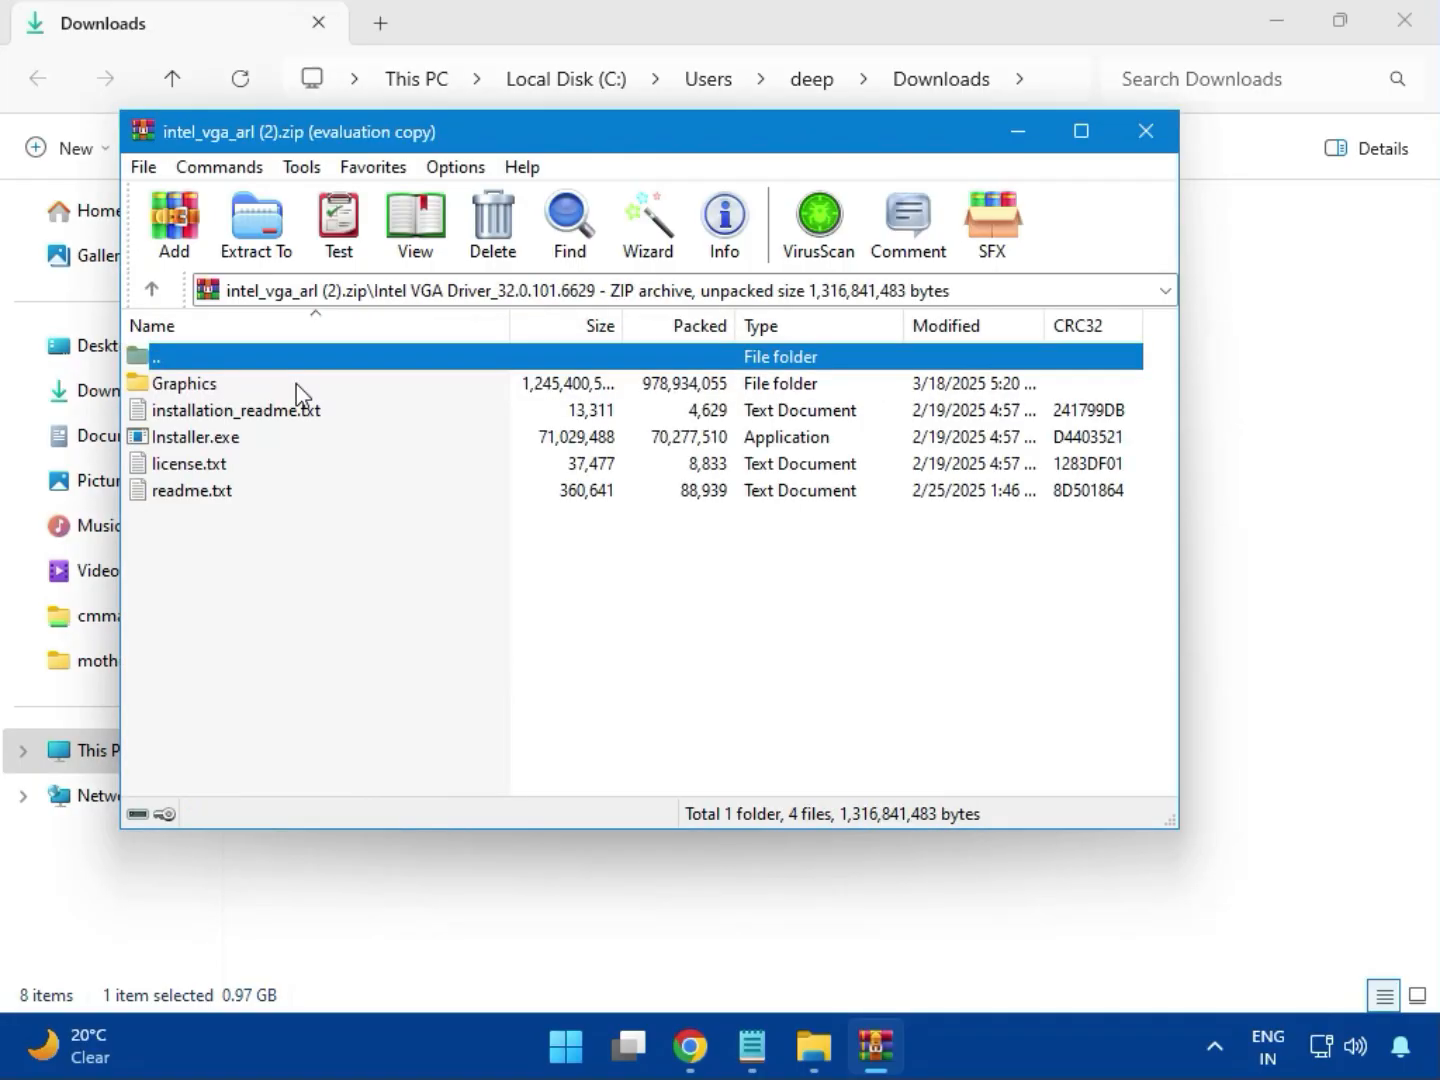
left_click(240, 440)
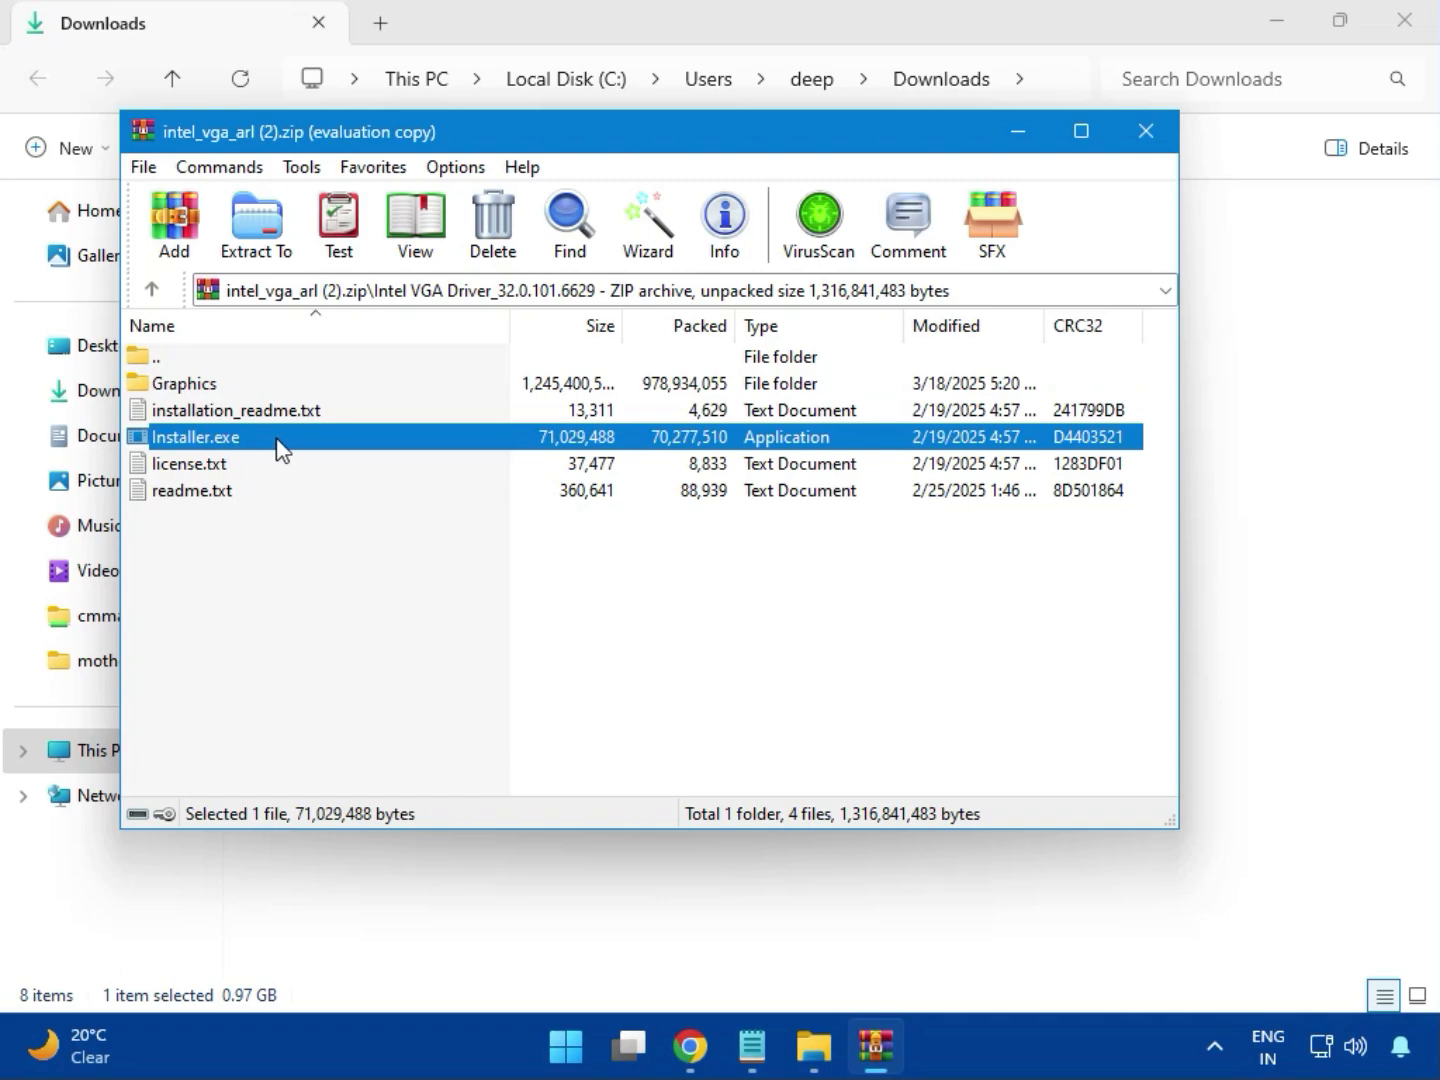
double_click(283, 442)
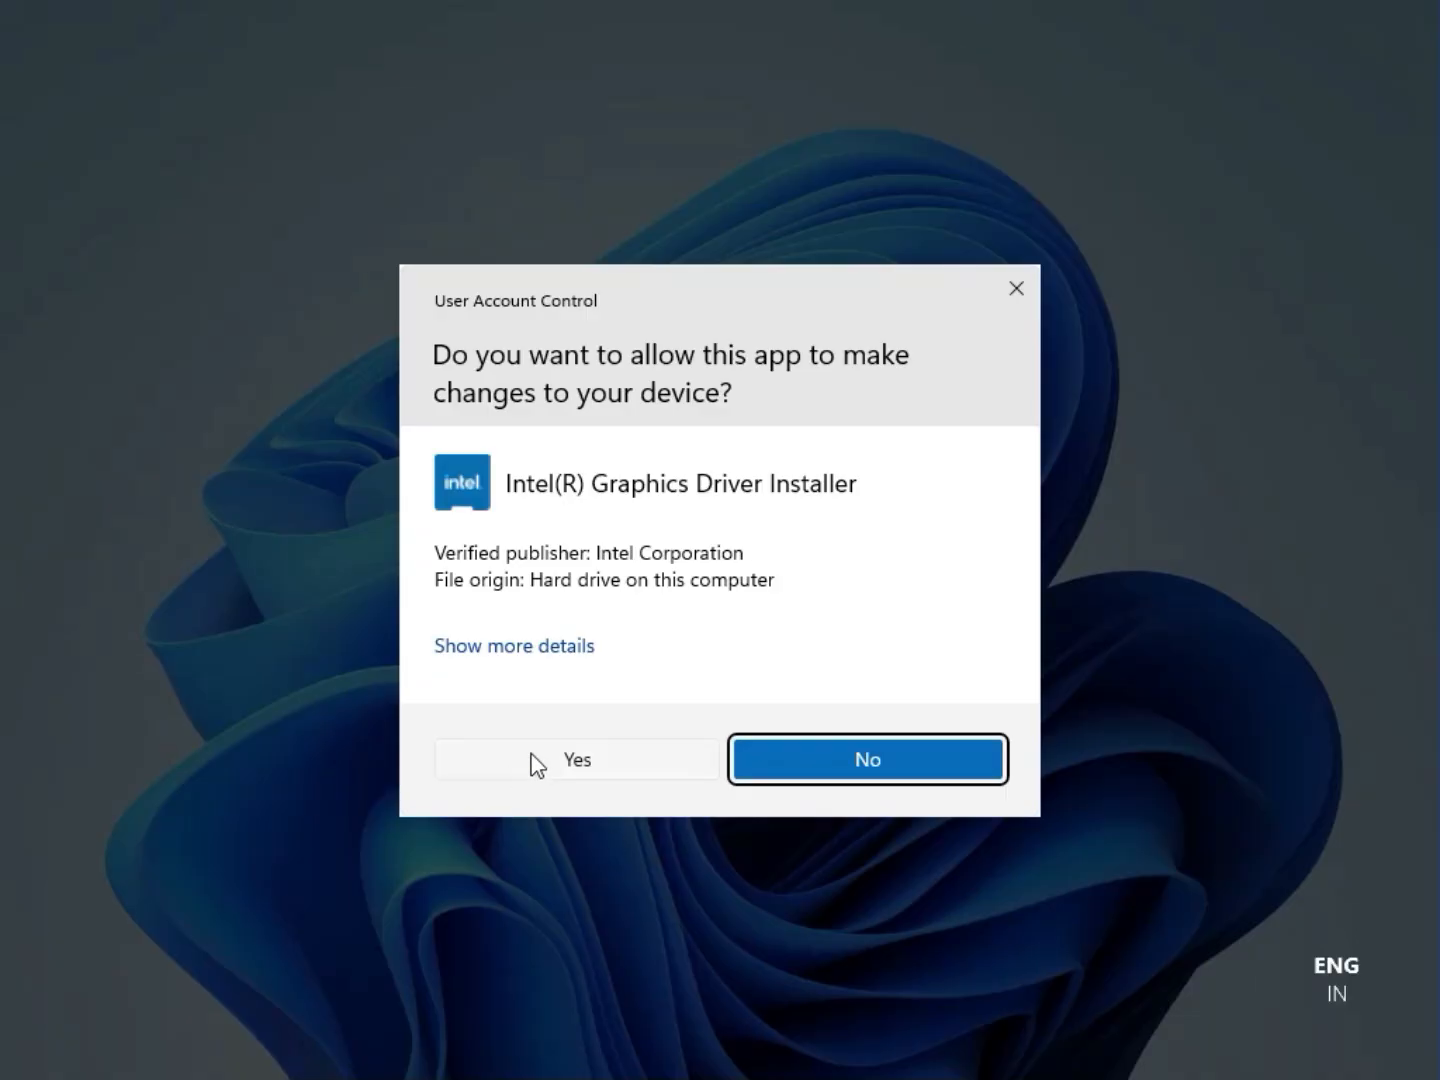
left_click(557, 760)
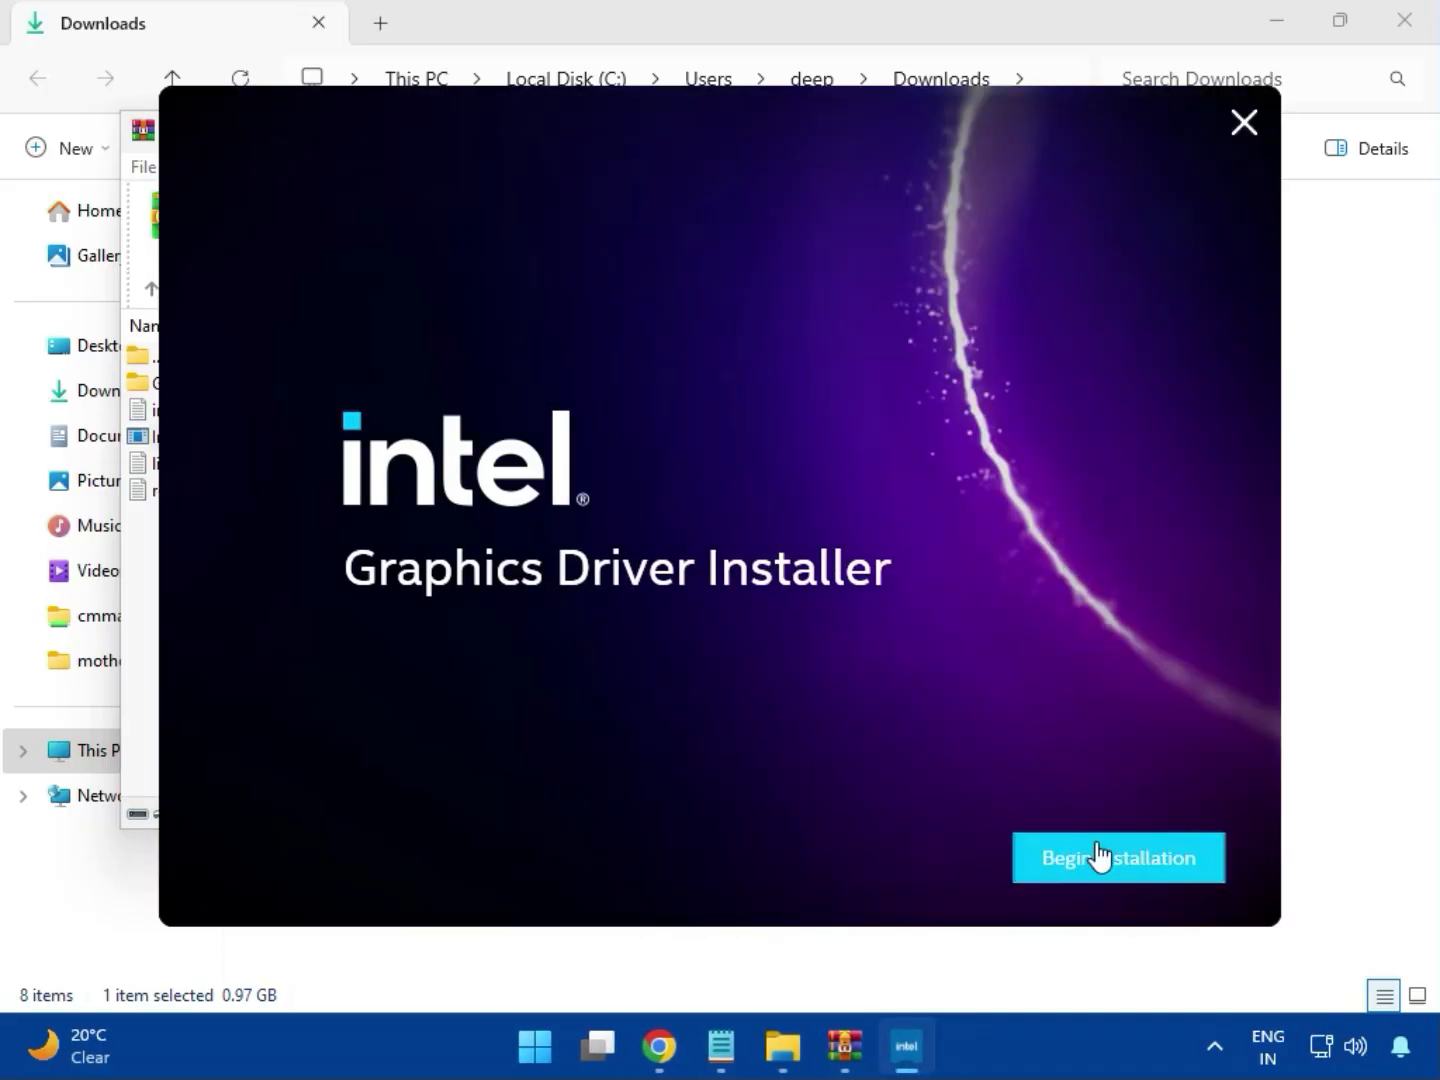
left_click(1100, 857)
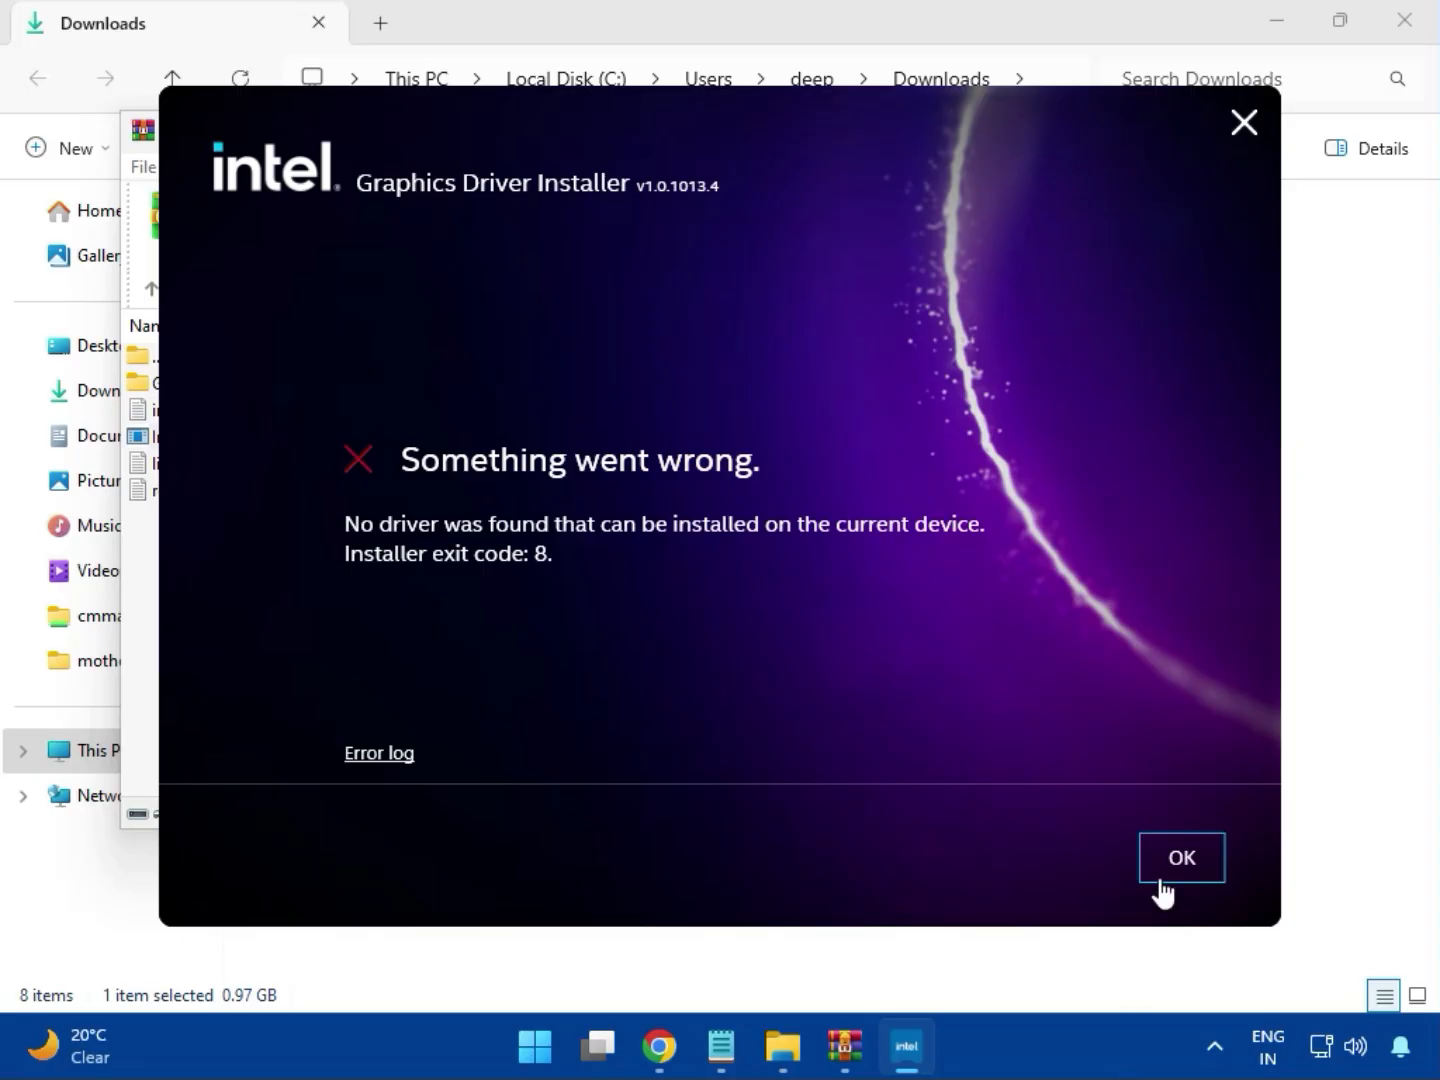
left_click(1162, 888)
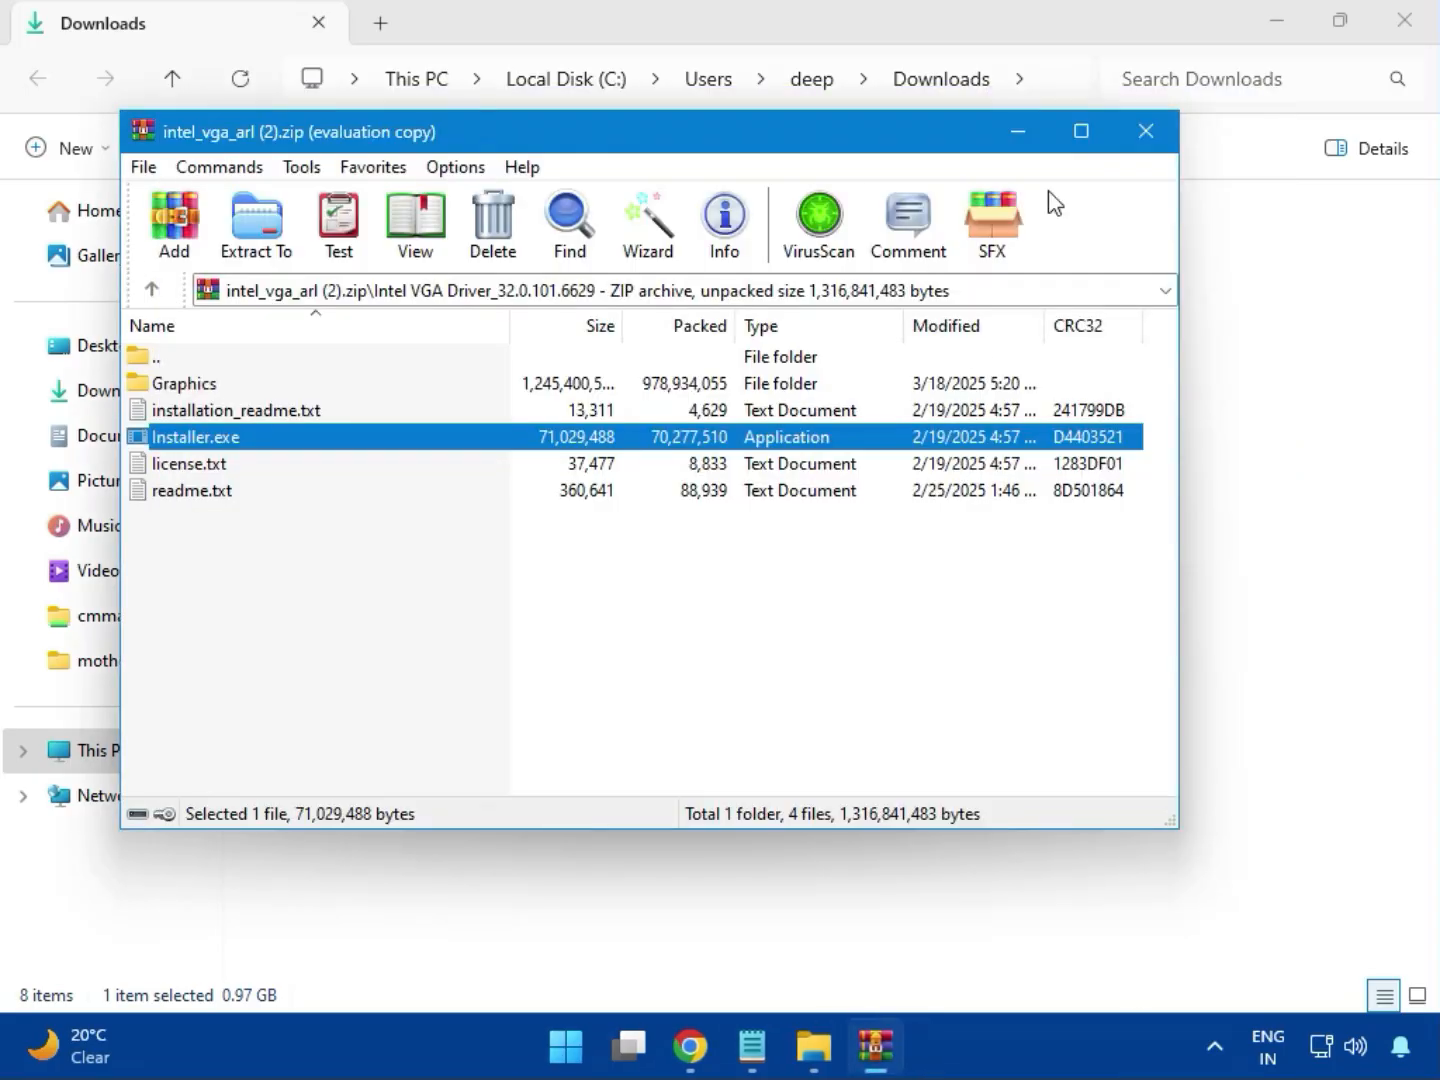
left_click(1143, 131)
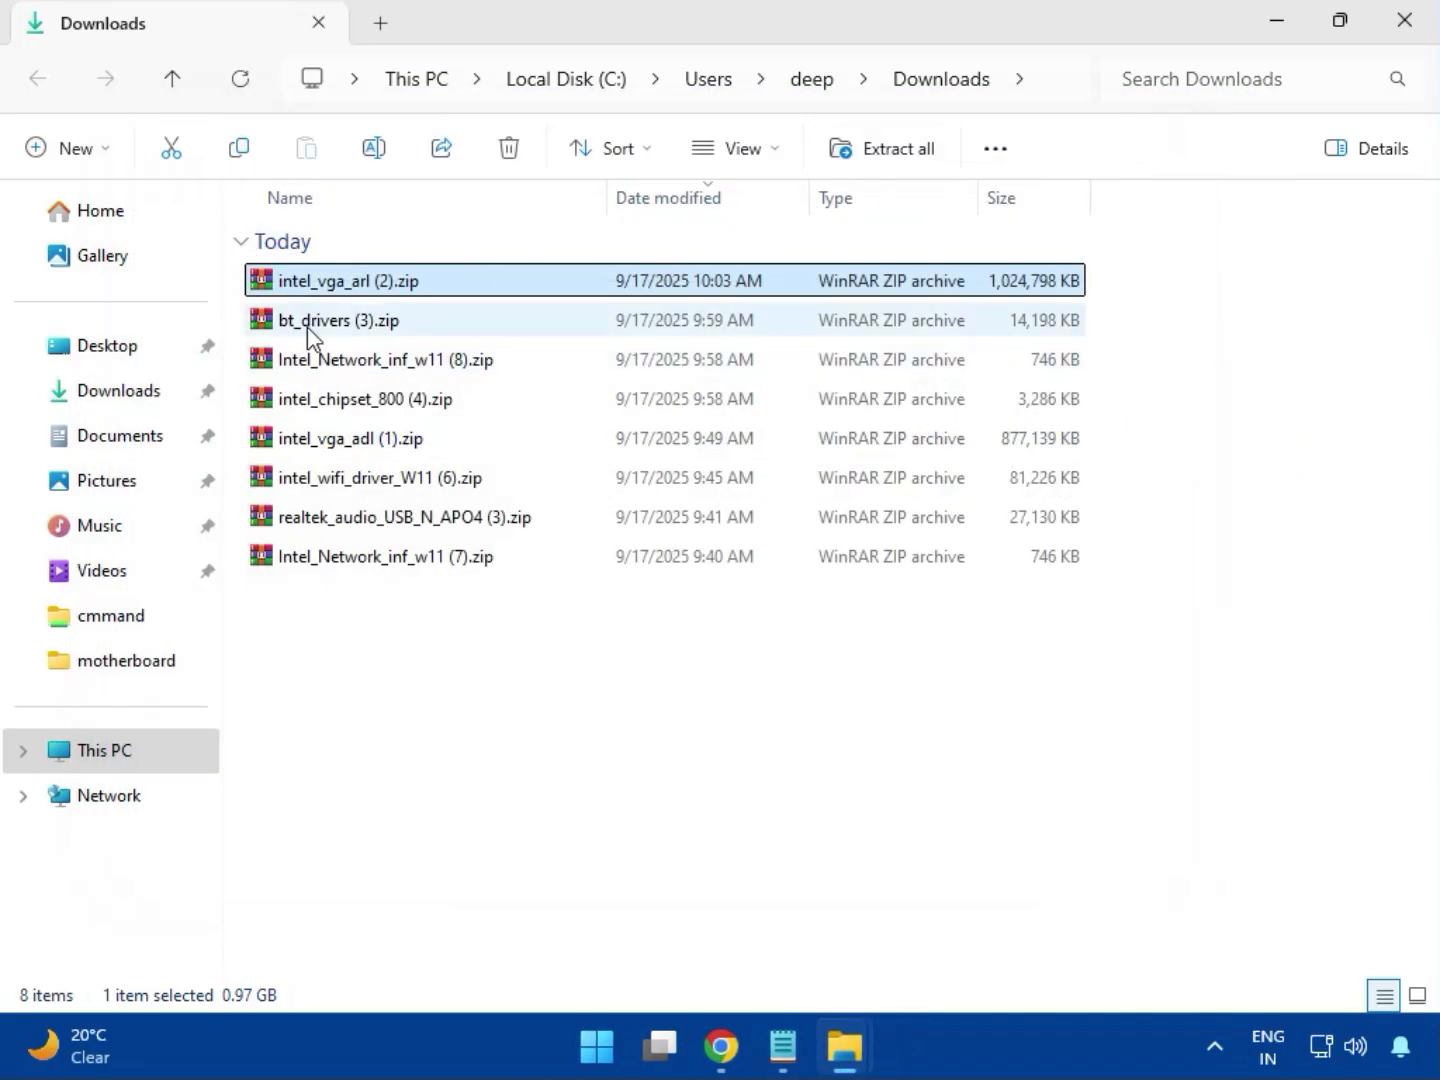
- Open the bt_drivers (3).zip archive and launch Intel Bluetooth.msi from the Intel BlueTooth Driver_23.70.0.2 folder
left_click(307, 325)
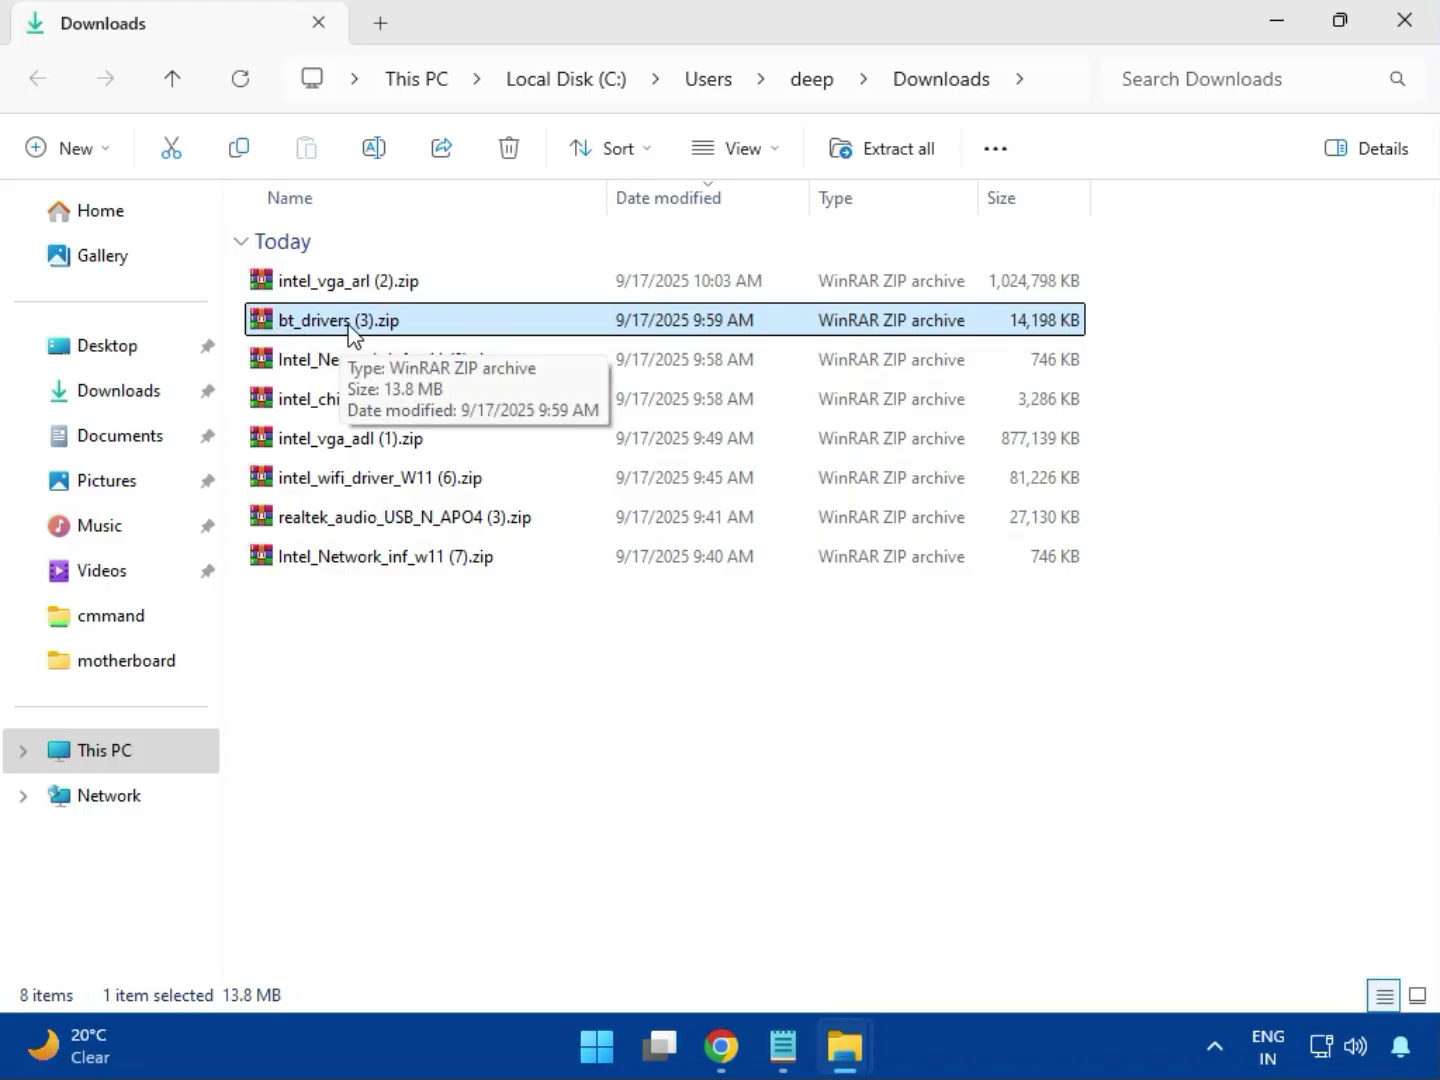
double_click(347, 325)
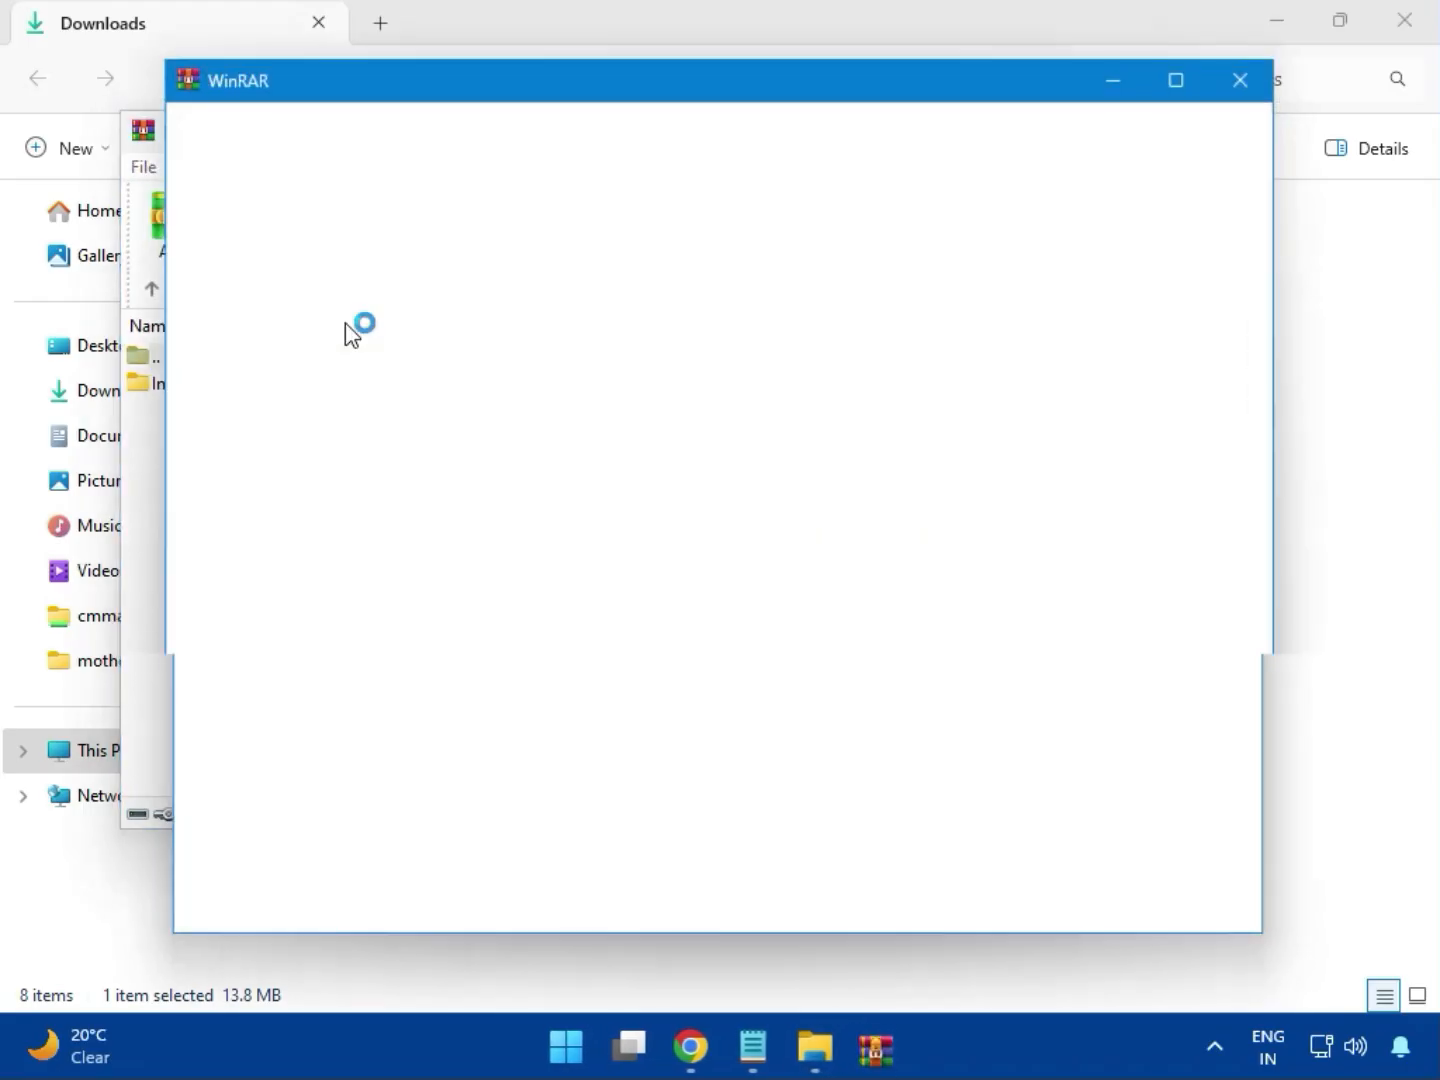
left_click(1245, 78)
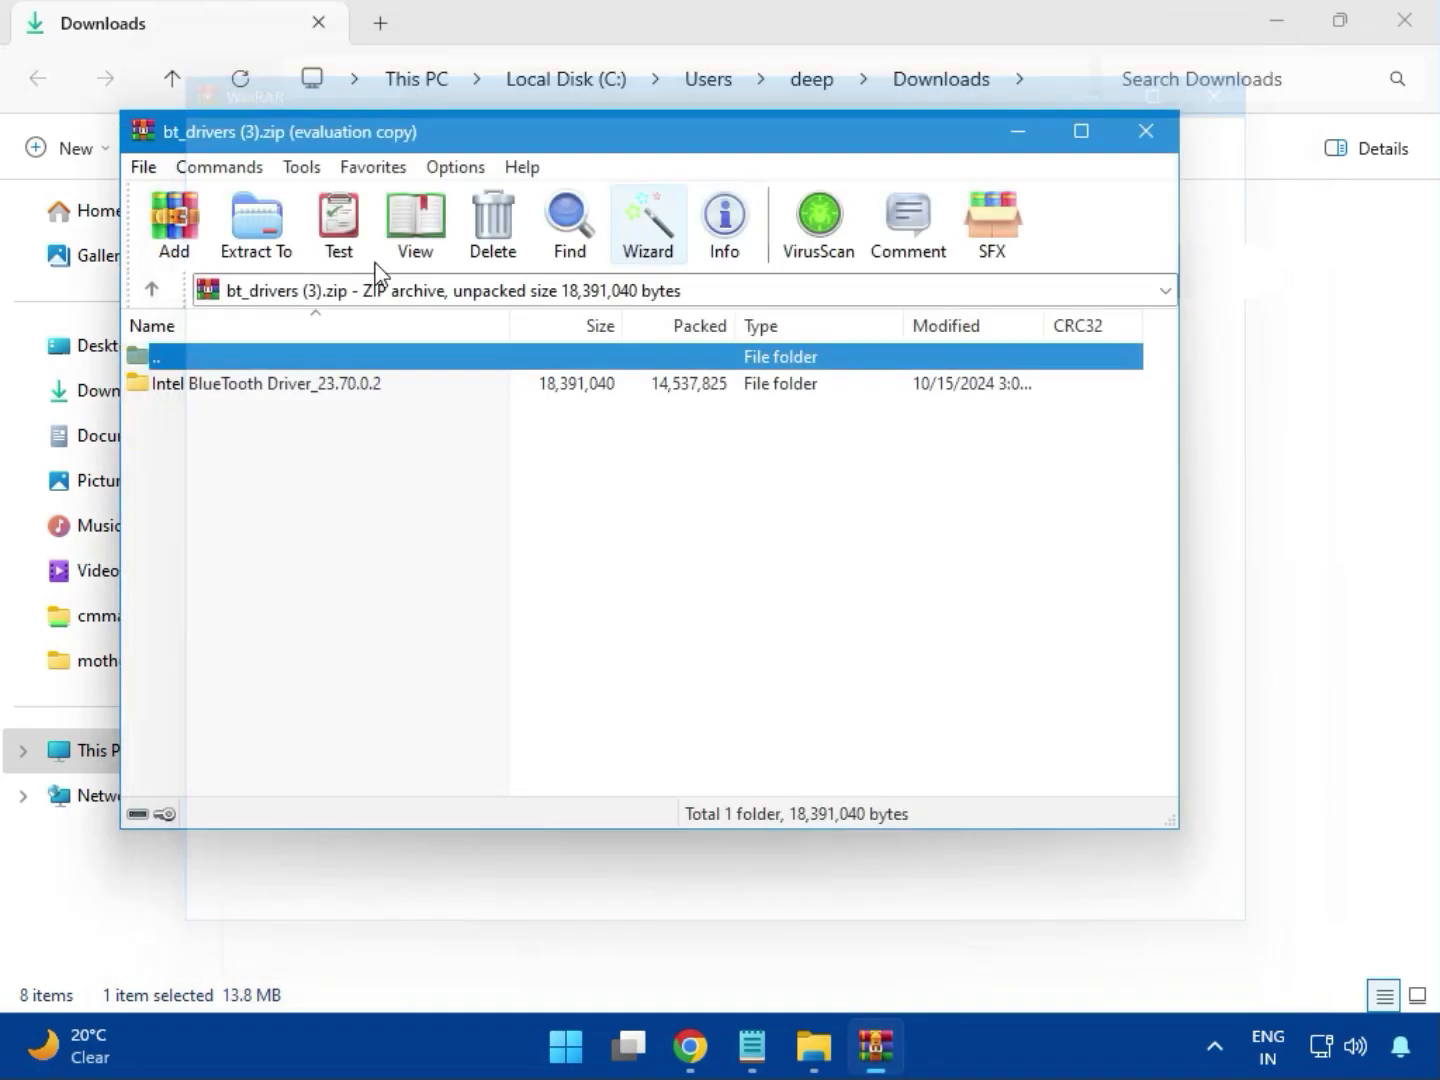
left_click(177, 389)
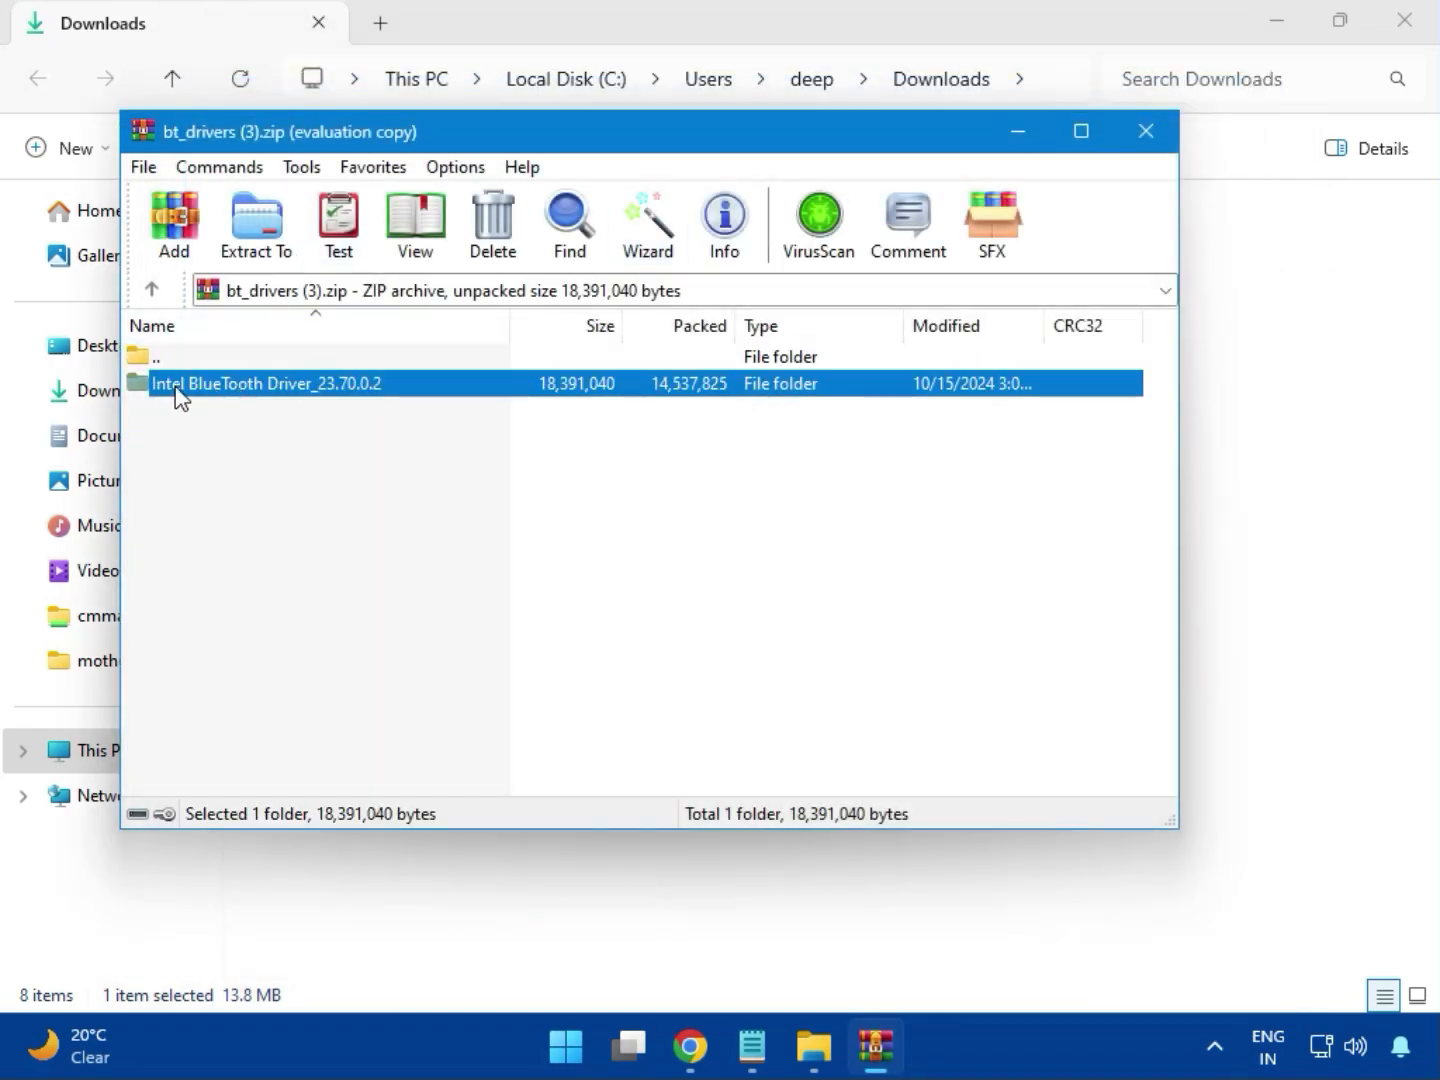
double_click(264, 388)
double_click(241, 398)
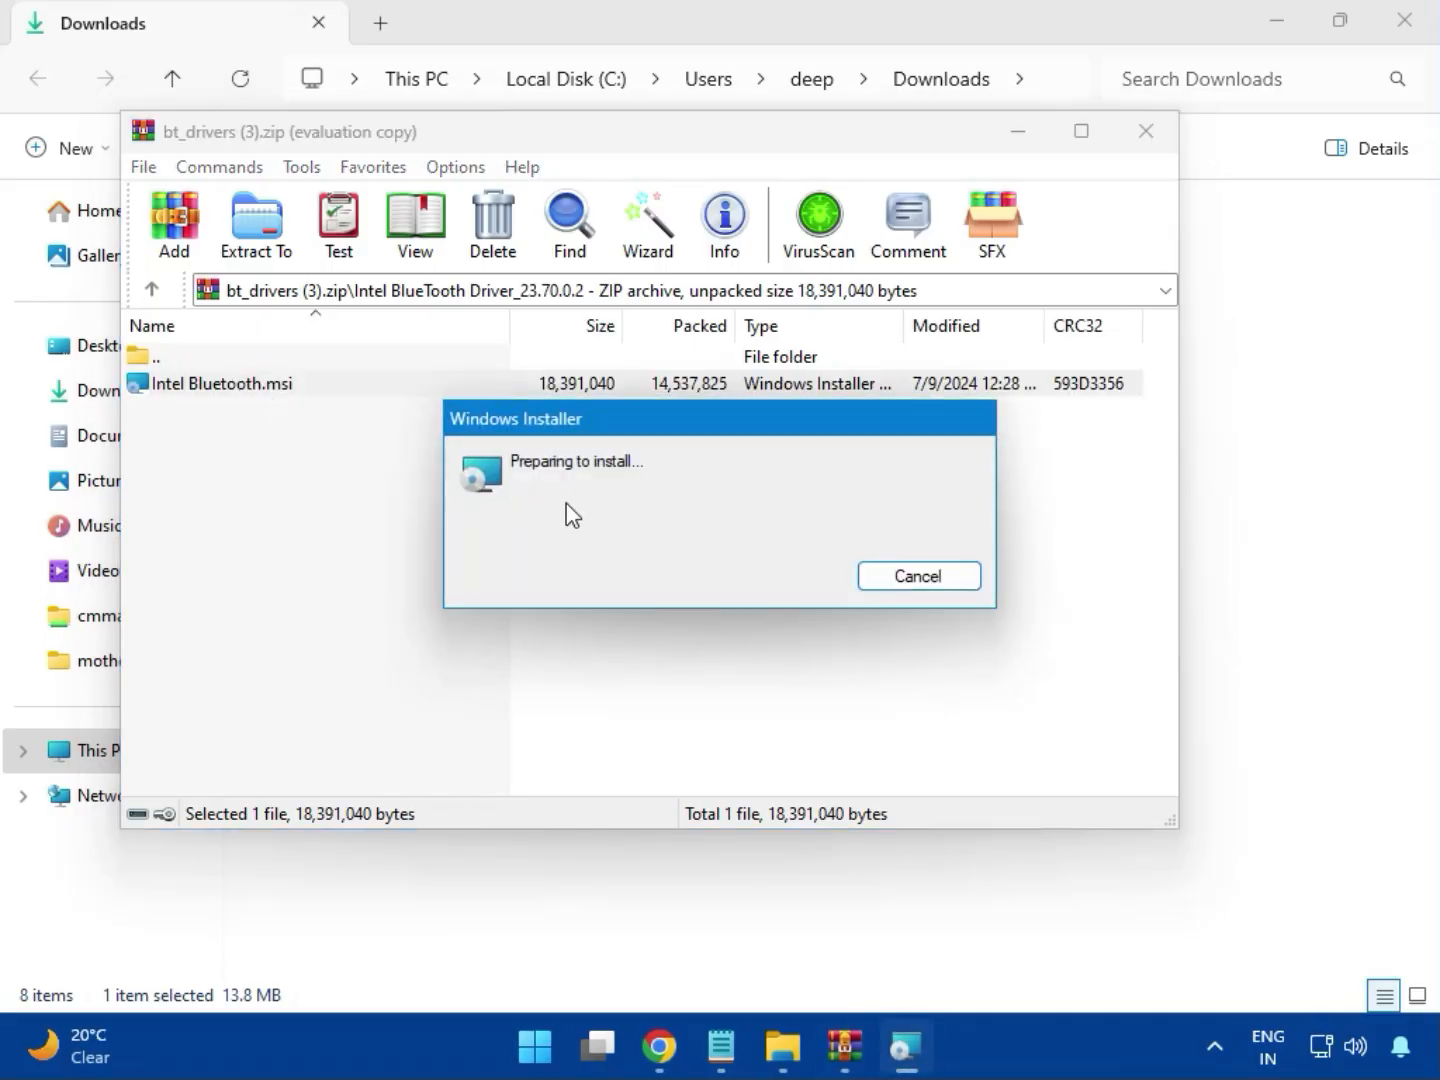
- Accept the license agreement, install Intel Wireless Bluetooth with the Typical setup type, and close the finished wizard and the archive
left_click(866, 740)
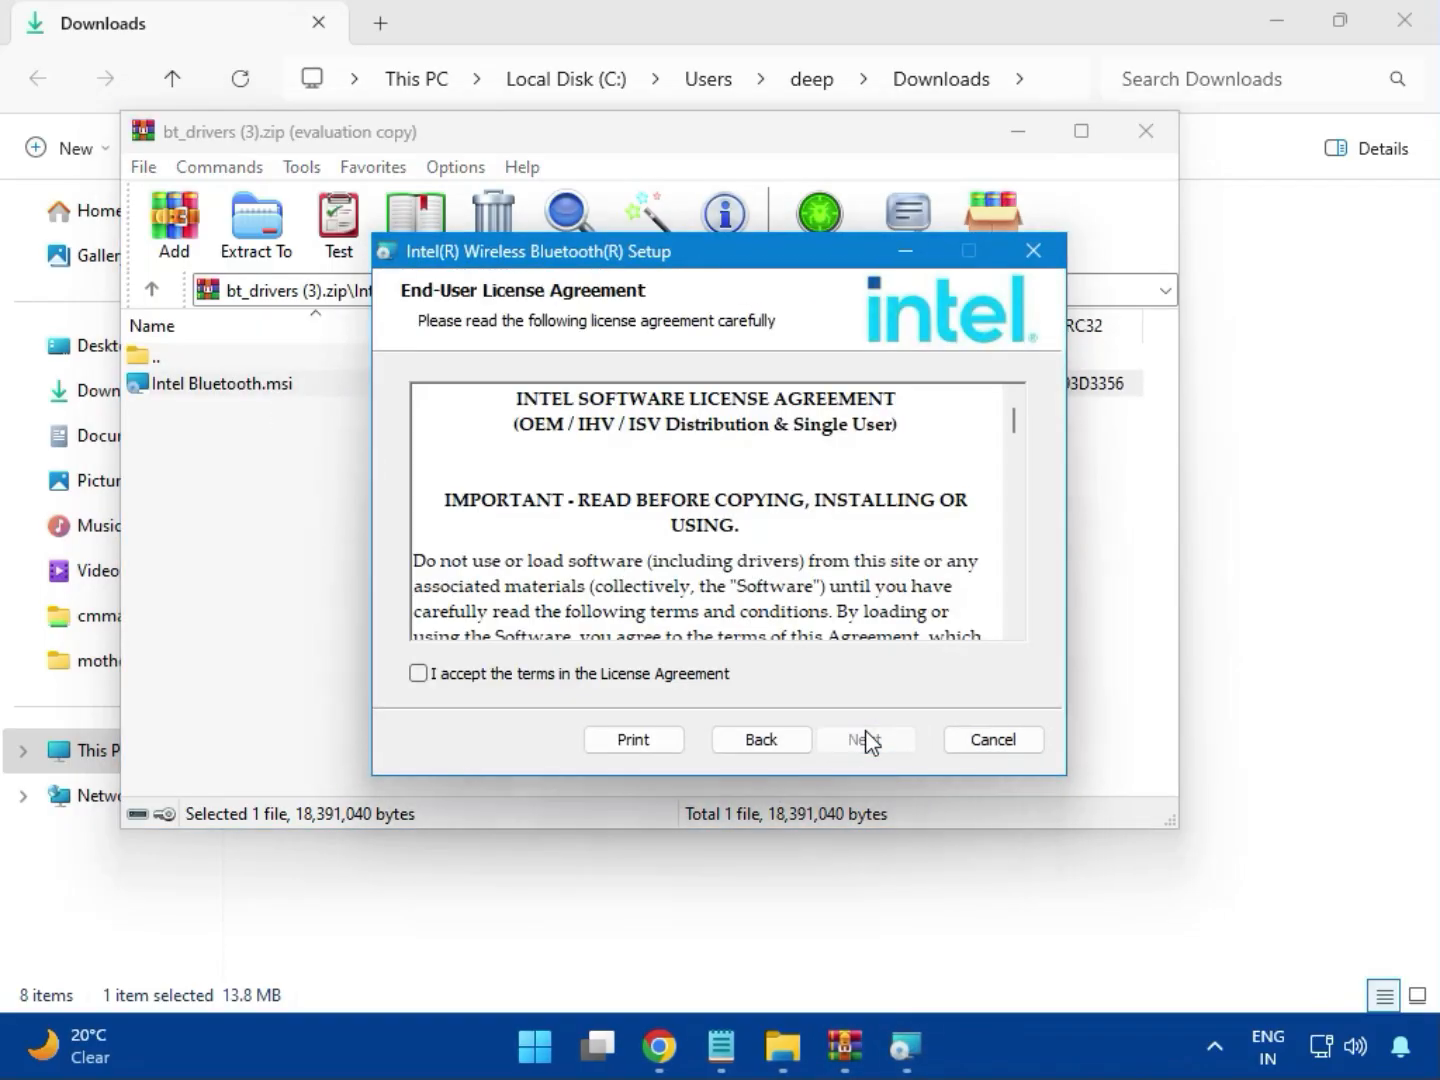
left_click(500, 680)
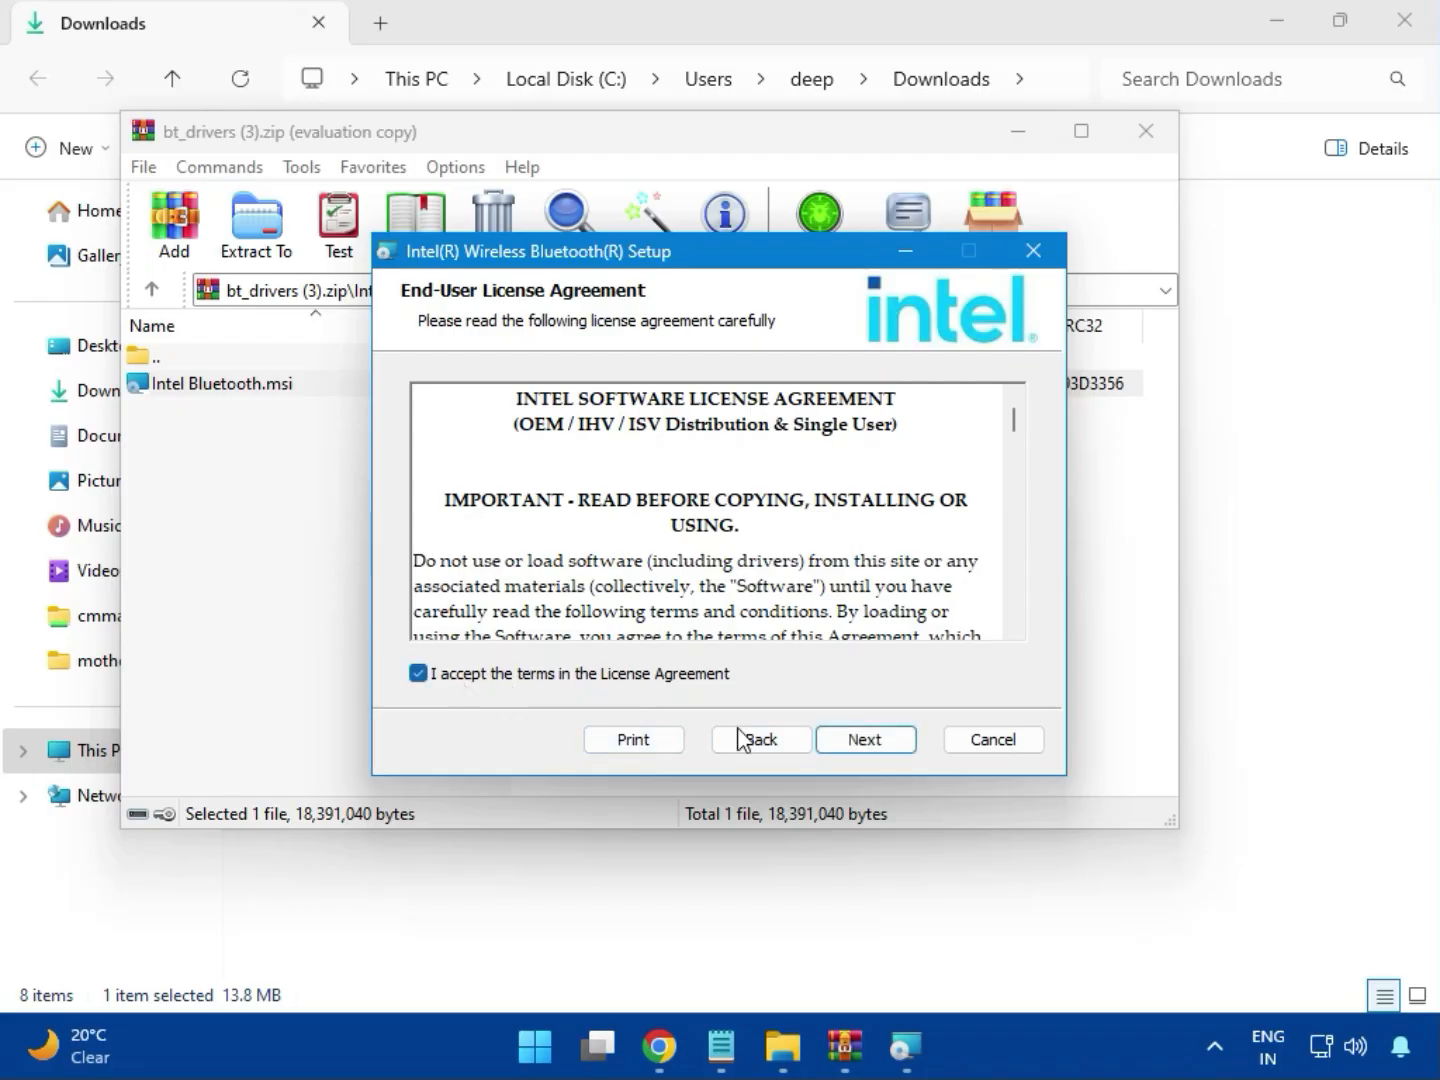
left_click(862, 739)
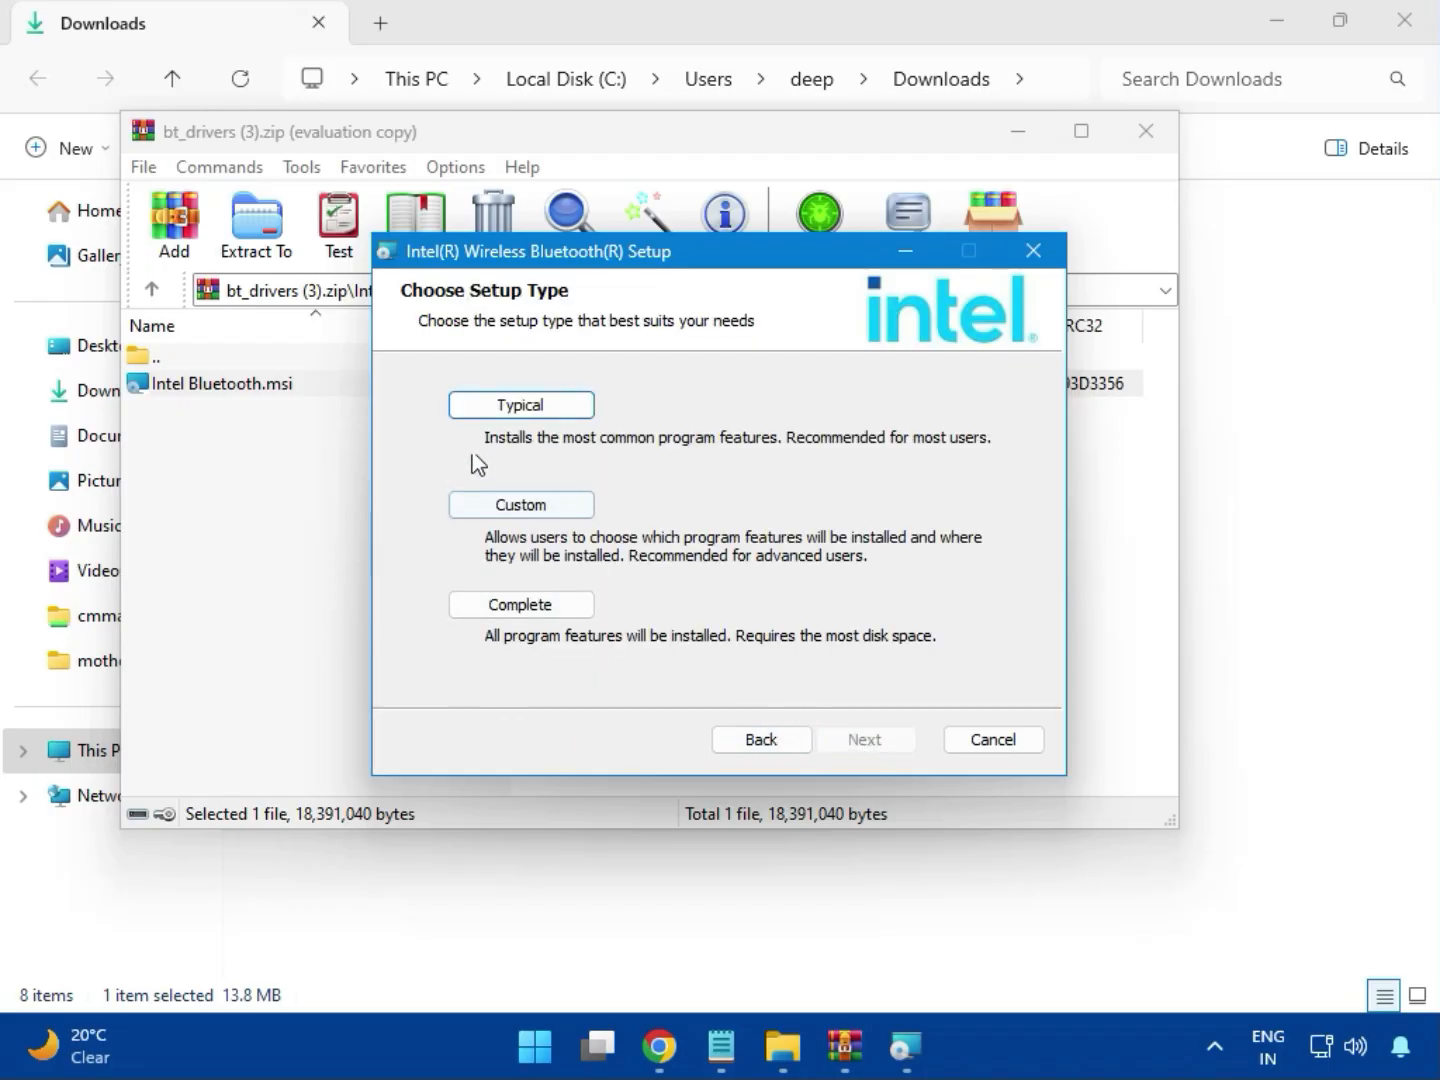
left_click(497, 410)
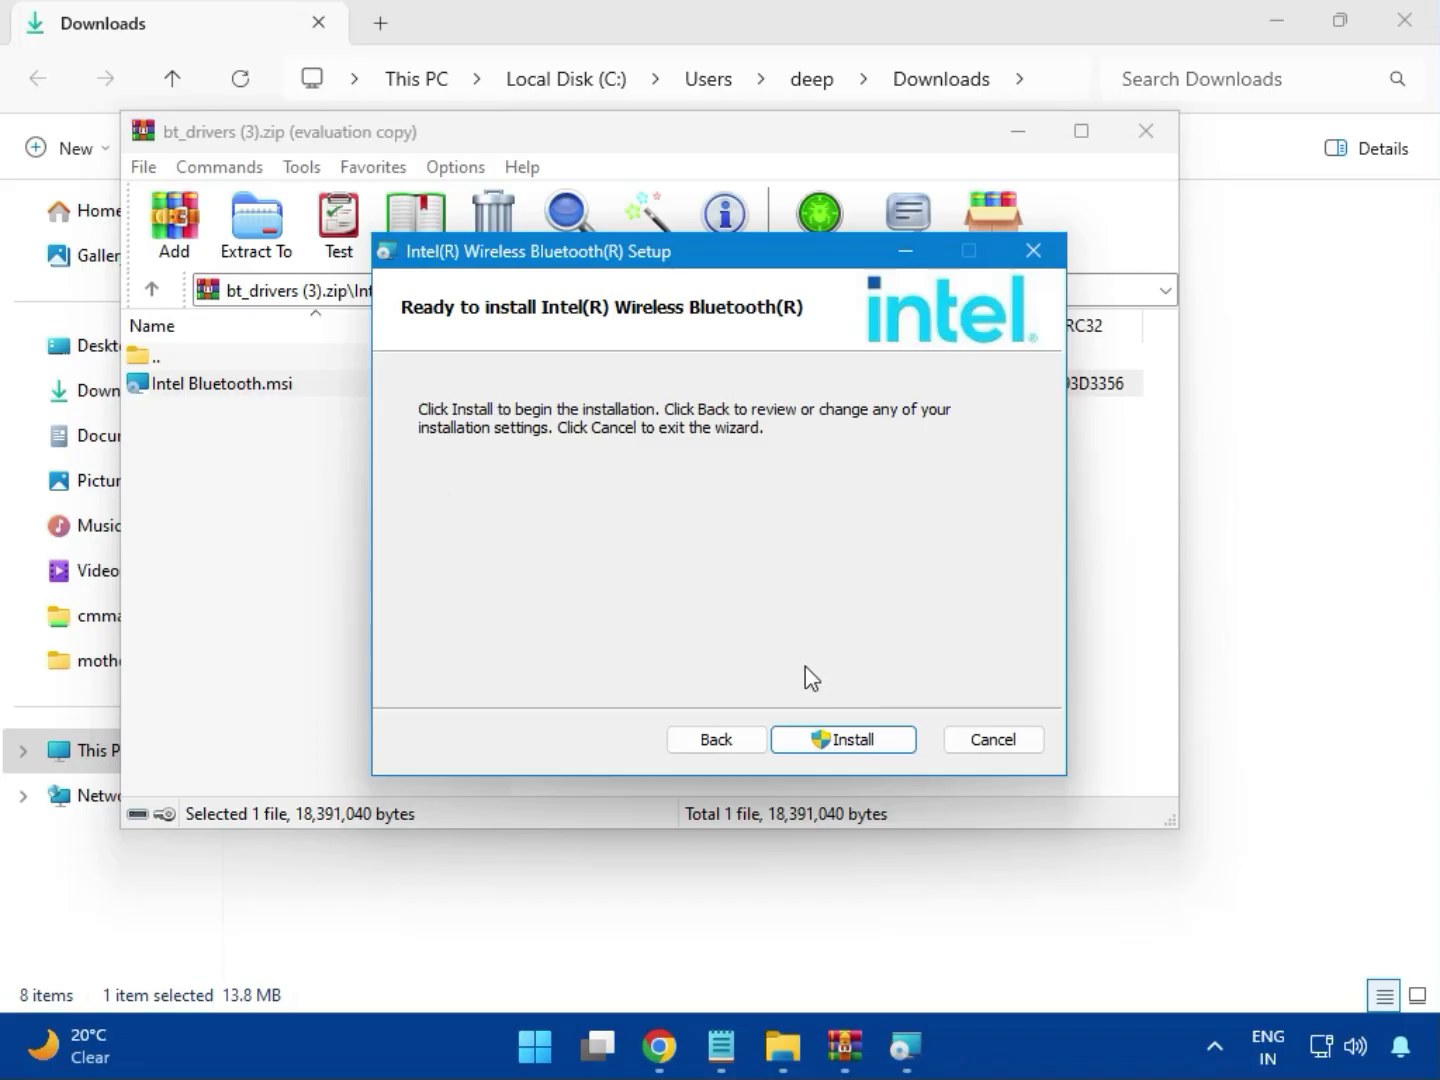
left_click(826, 740)
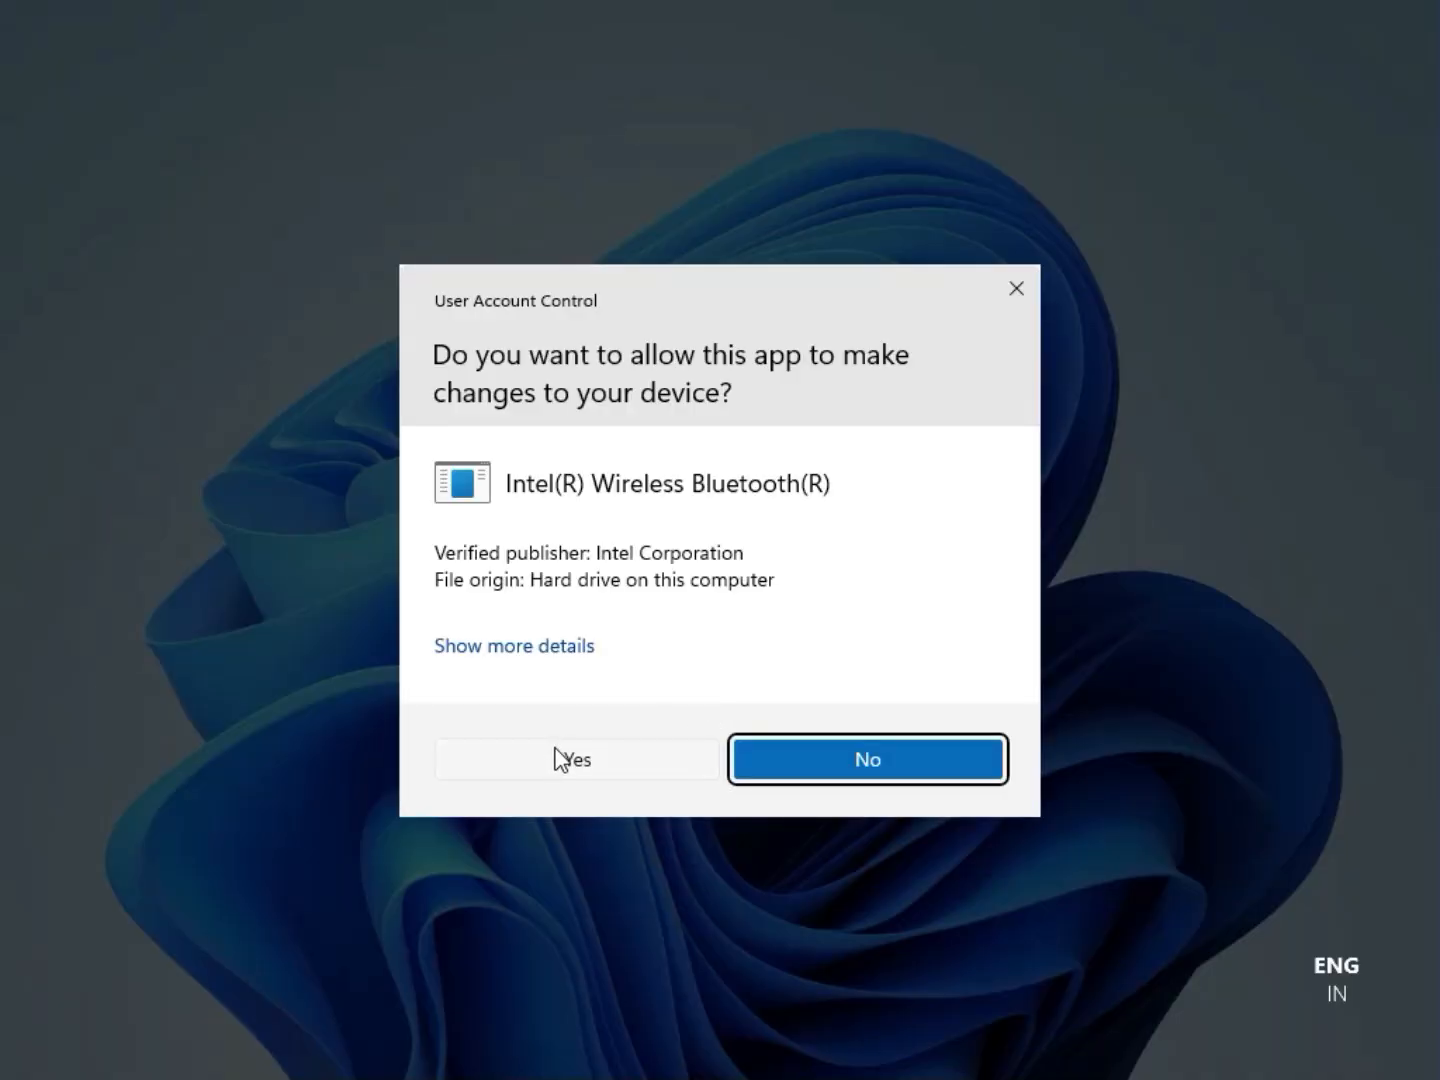
left_click(555, 748)
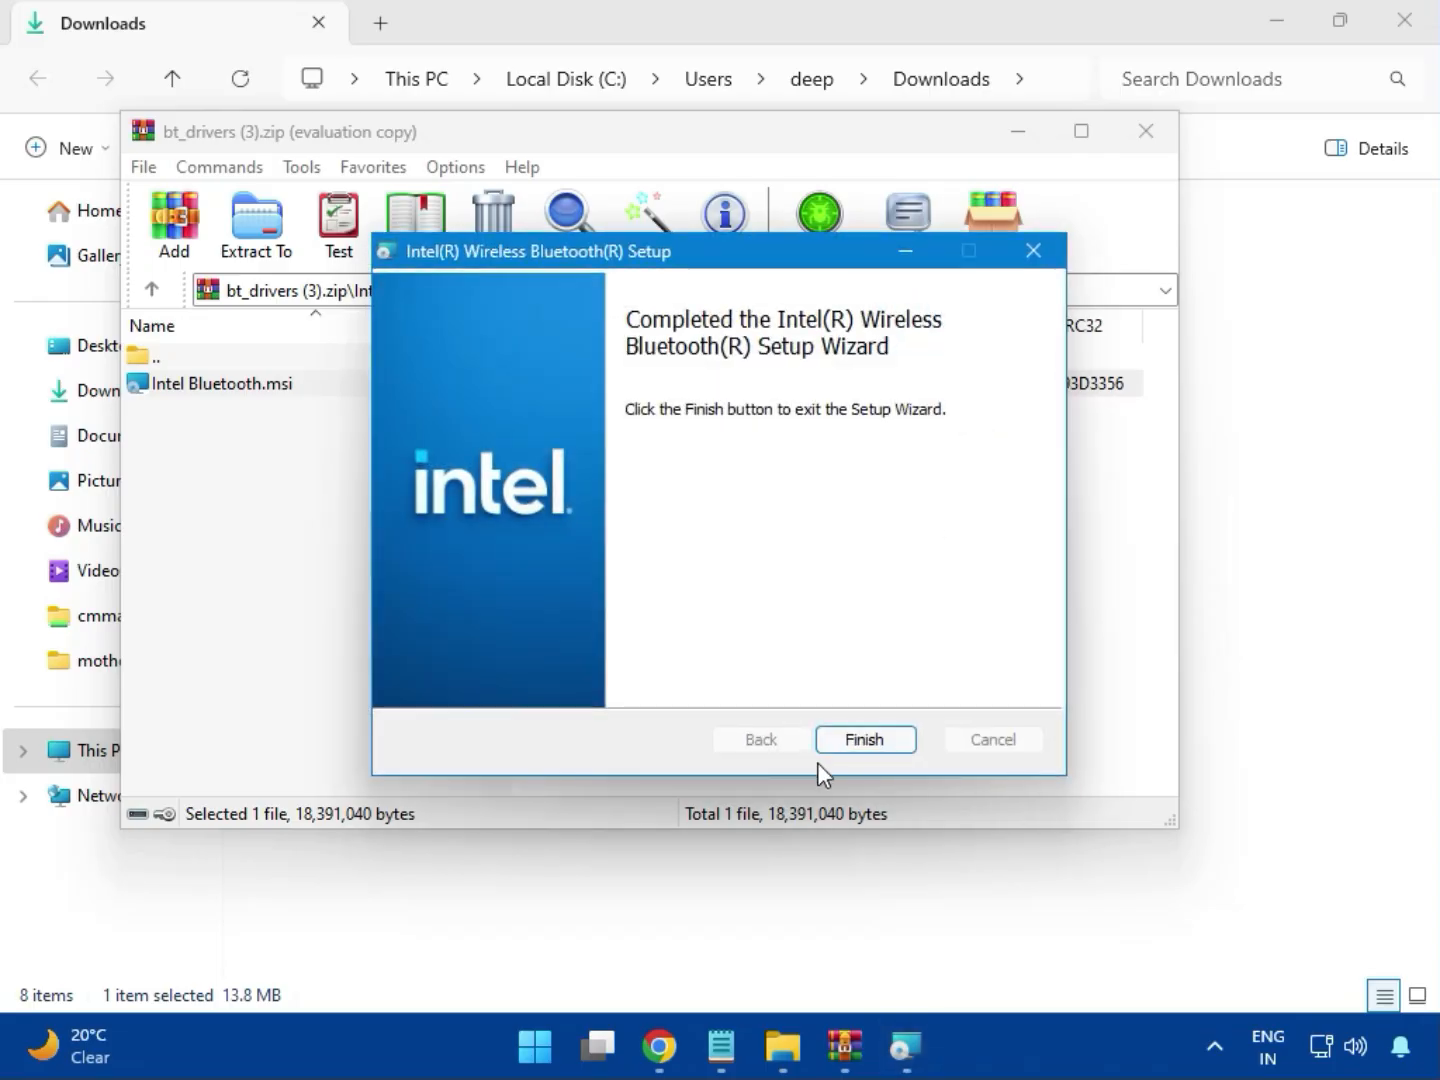
left_click(866, 740)
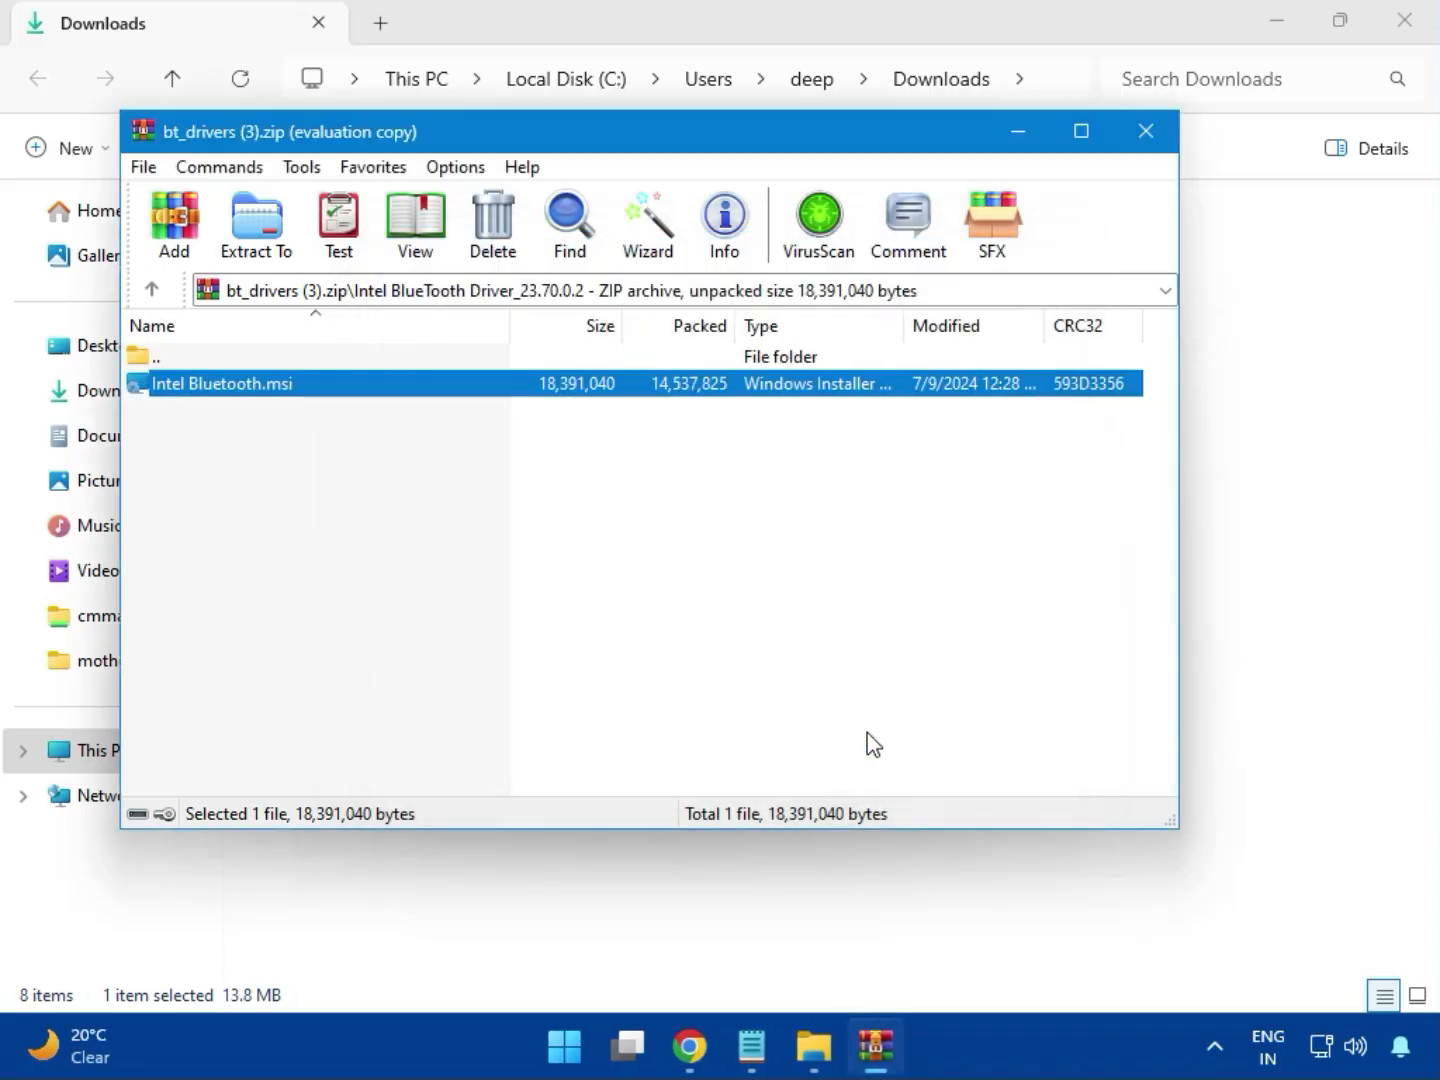
left_click(1160, 148)
- Try to install the network driver with MSI SetupDrv64.exe from the W11 folder of Intel_Network_inf_w11 (8).zip, and close the tool and archive
left_click(376, 374)
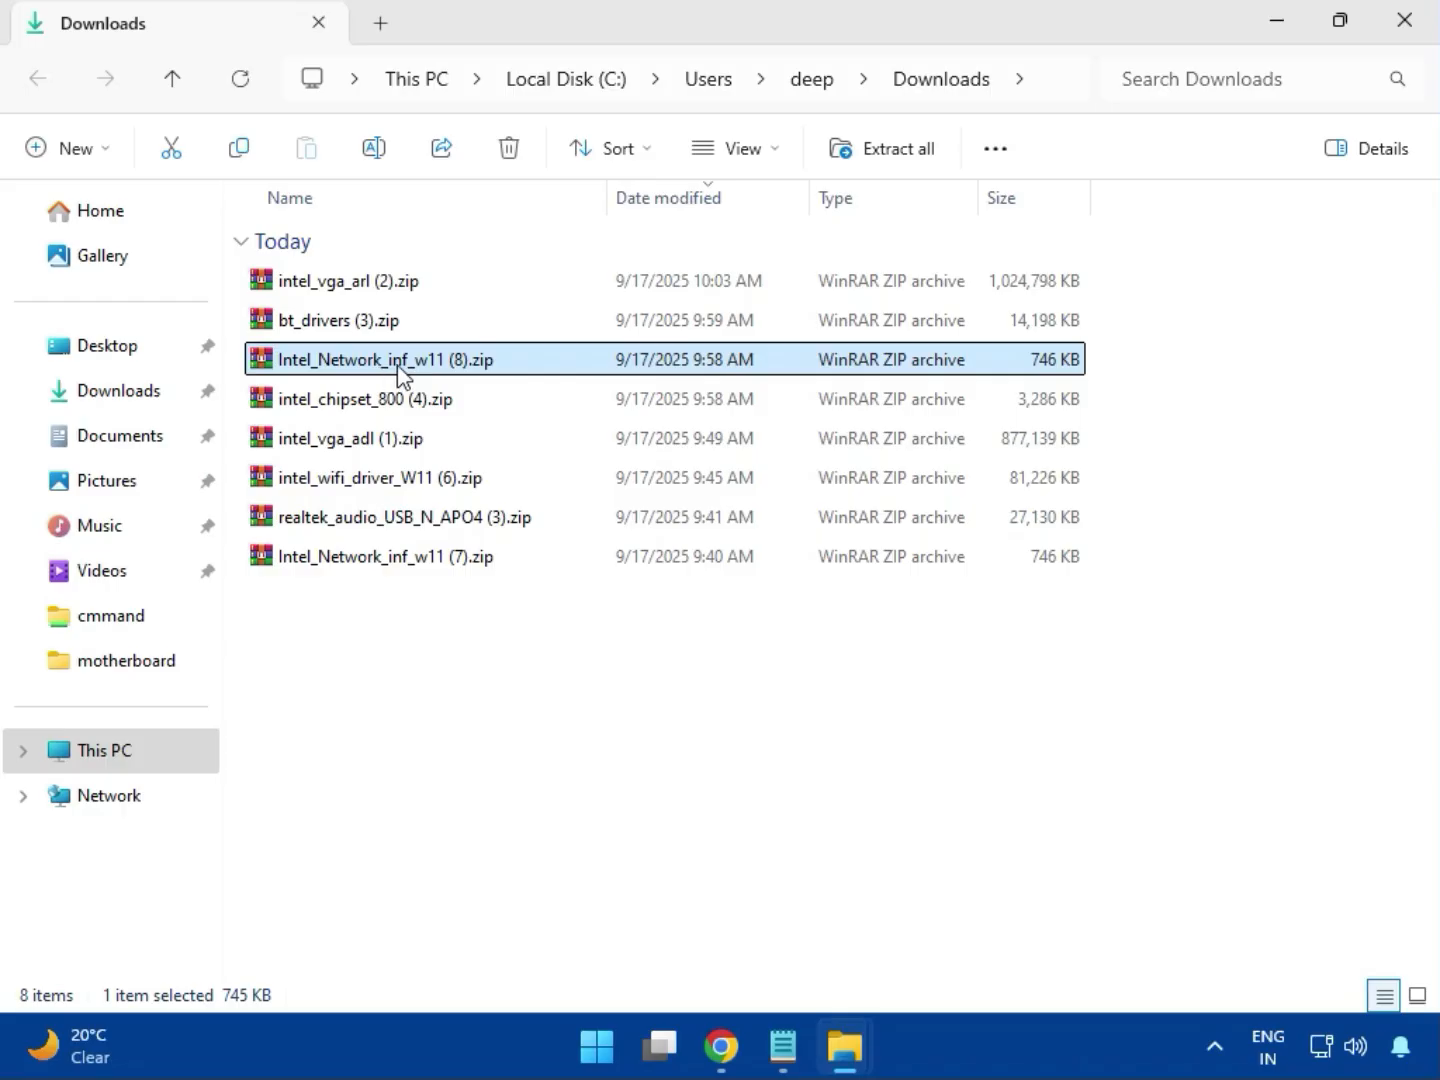
double_click(400, 370)
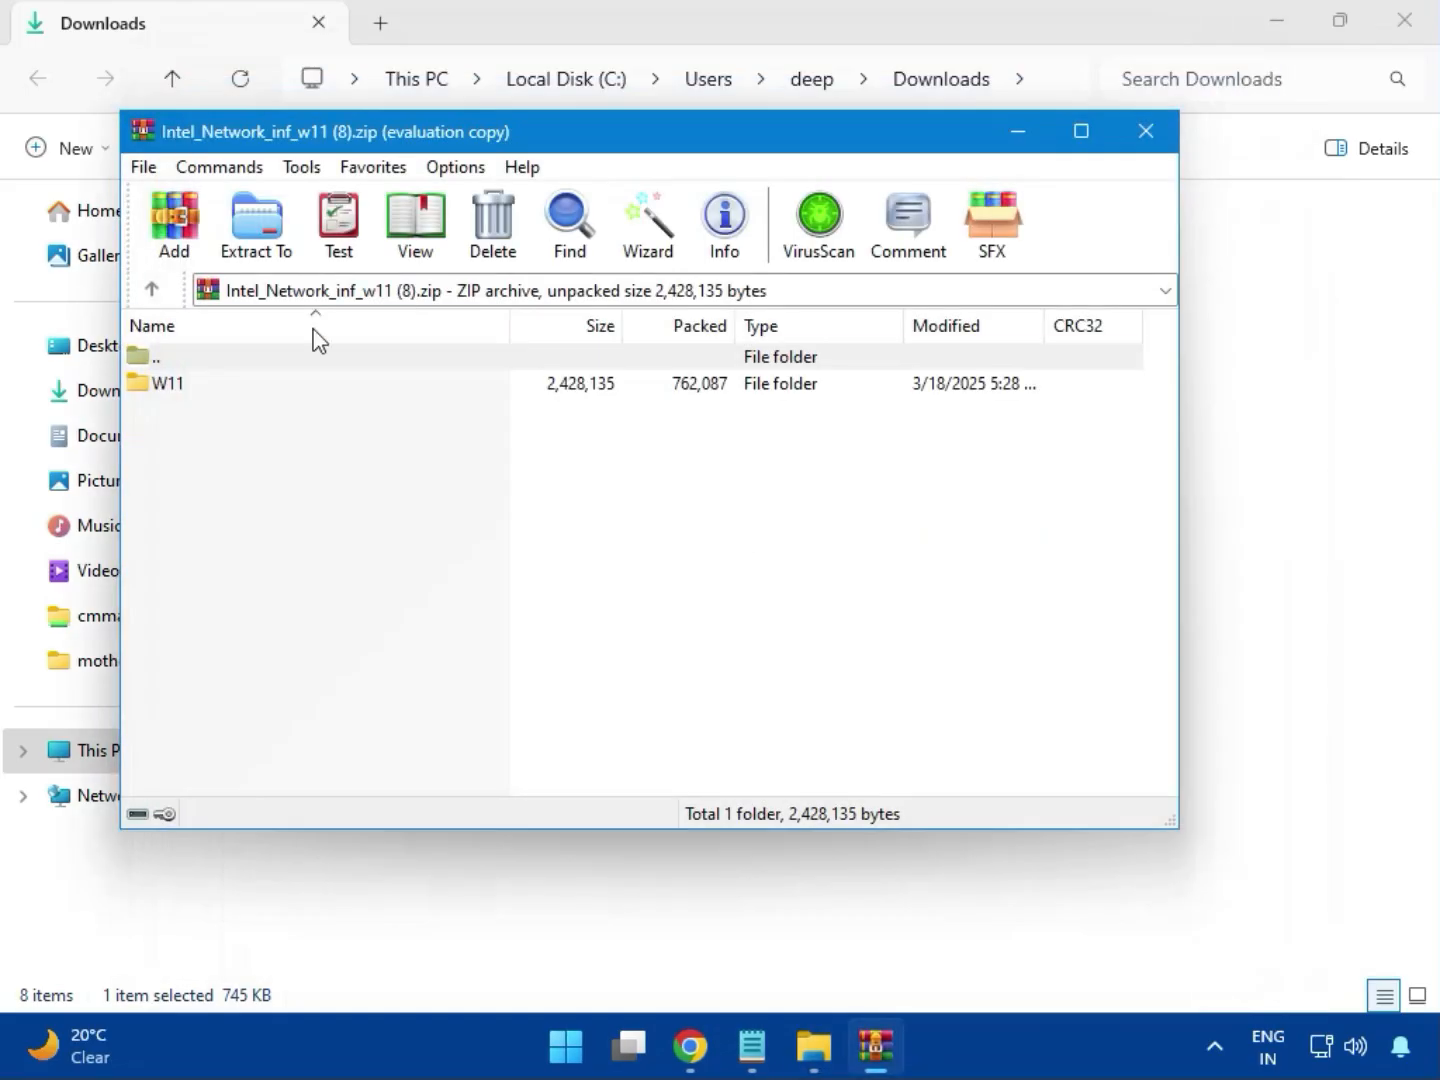
left_click(175, 400)
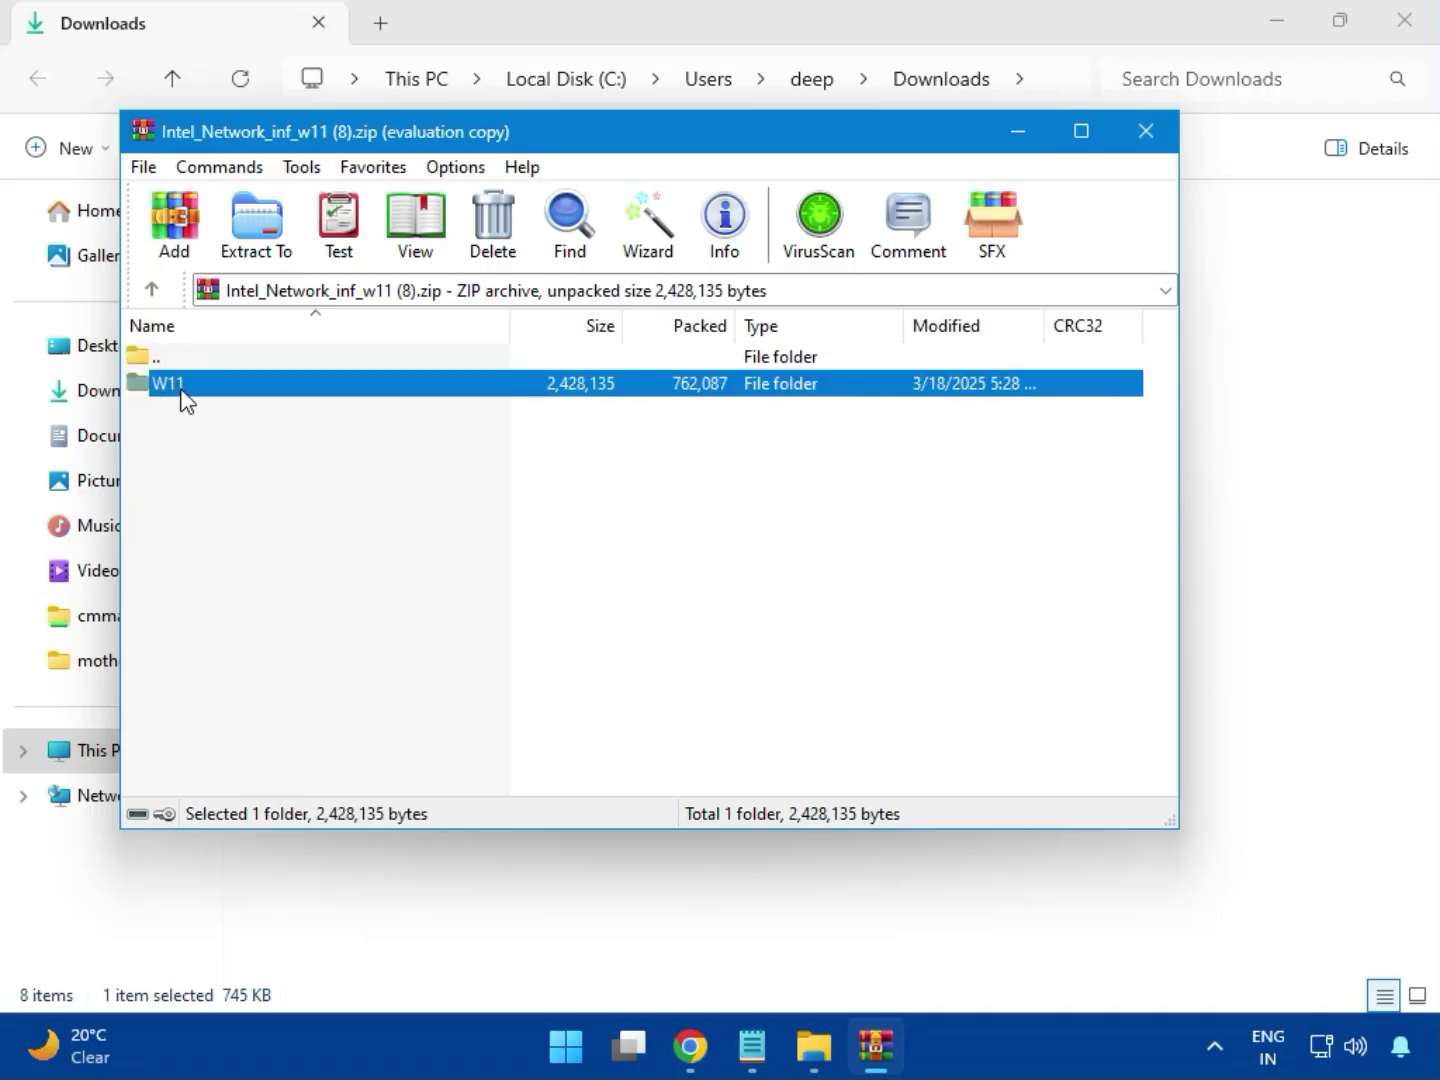
double_click(182, 401)
double_click(258, 492)
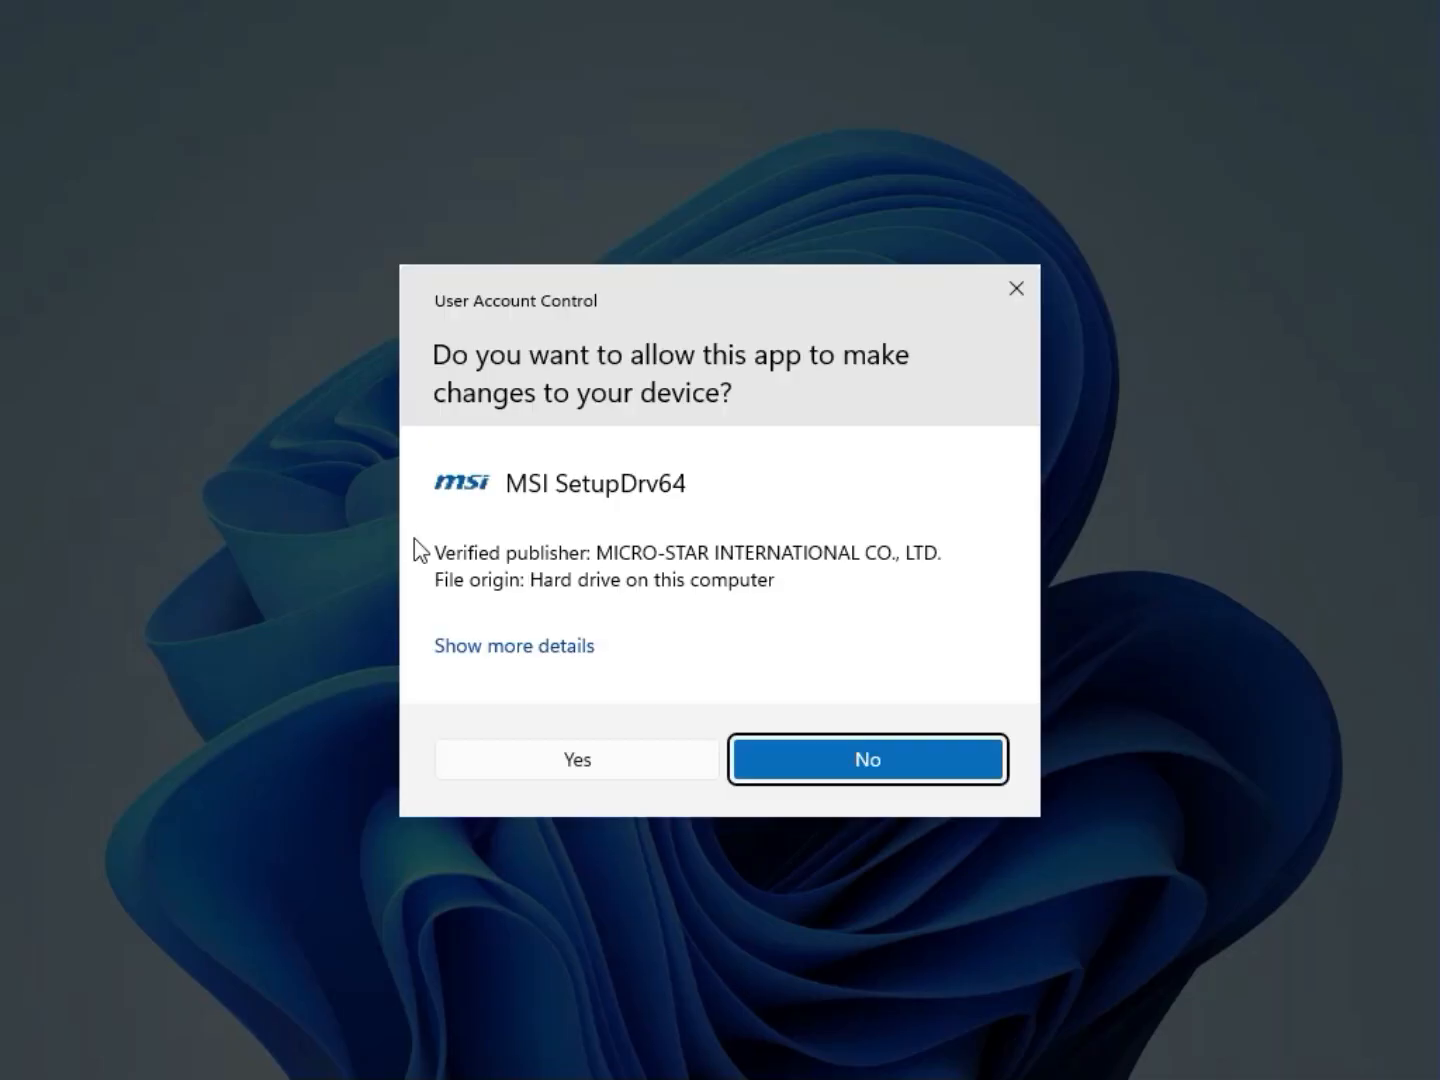
left_click(538, 756)
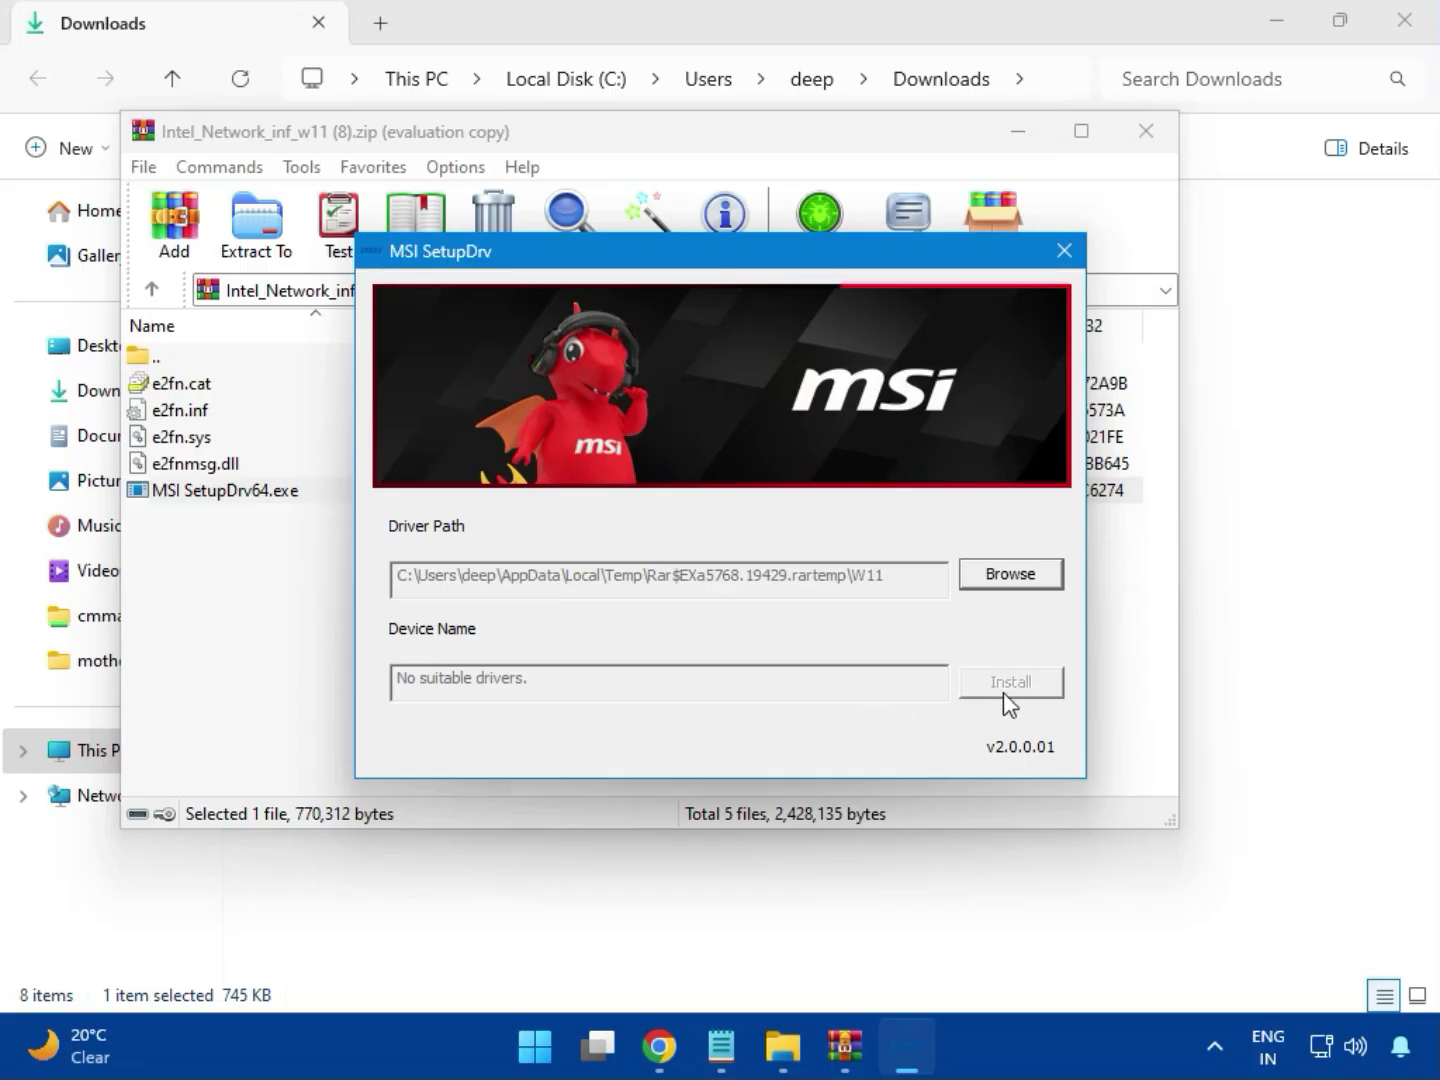
left_click(1063, 252)
left_click(1146, 131)
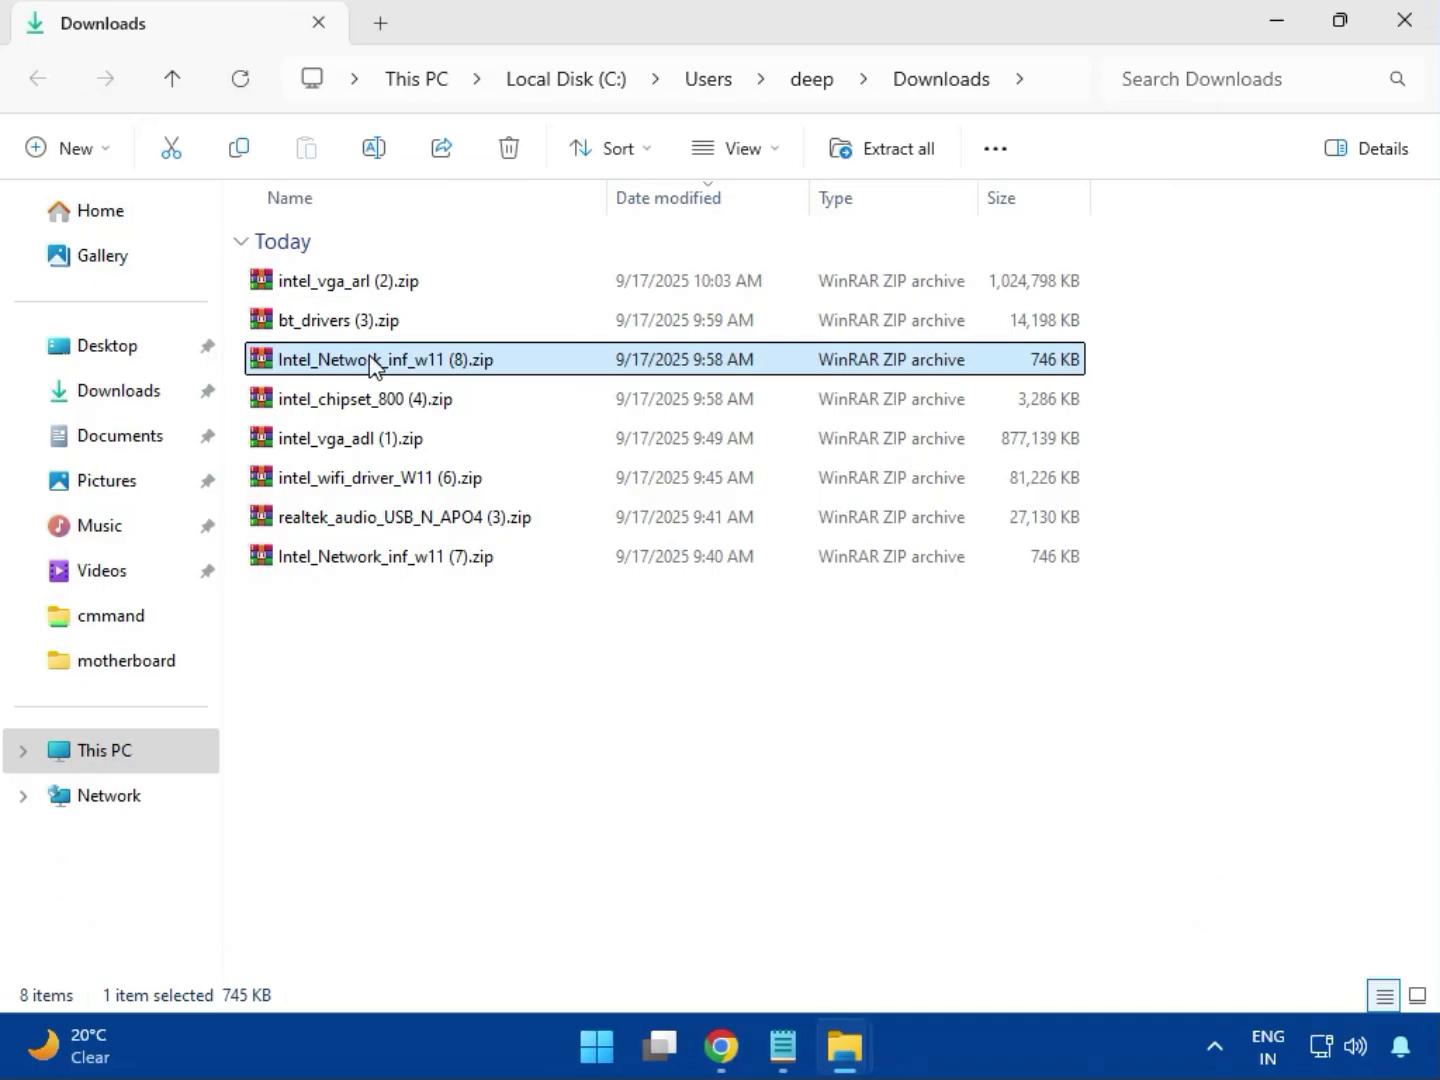
- Open the intel_chipset_800 (4).zip archive and launch SetupChipset.exe from the Intel Chipset Driver_10.1.20062.8627 folder
left_click(333, 408)
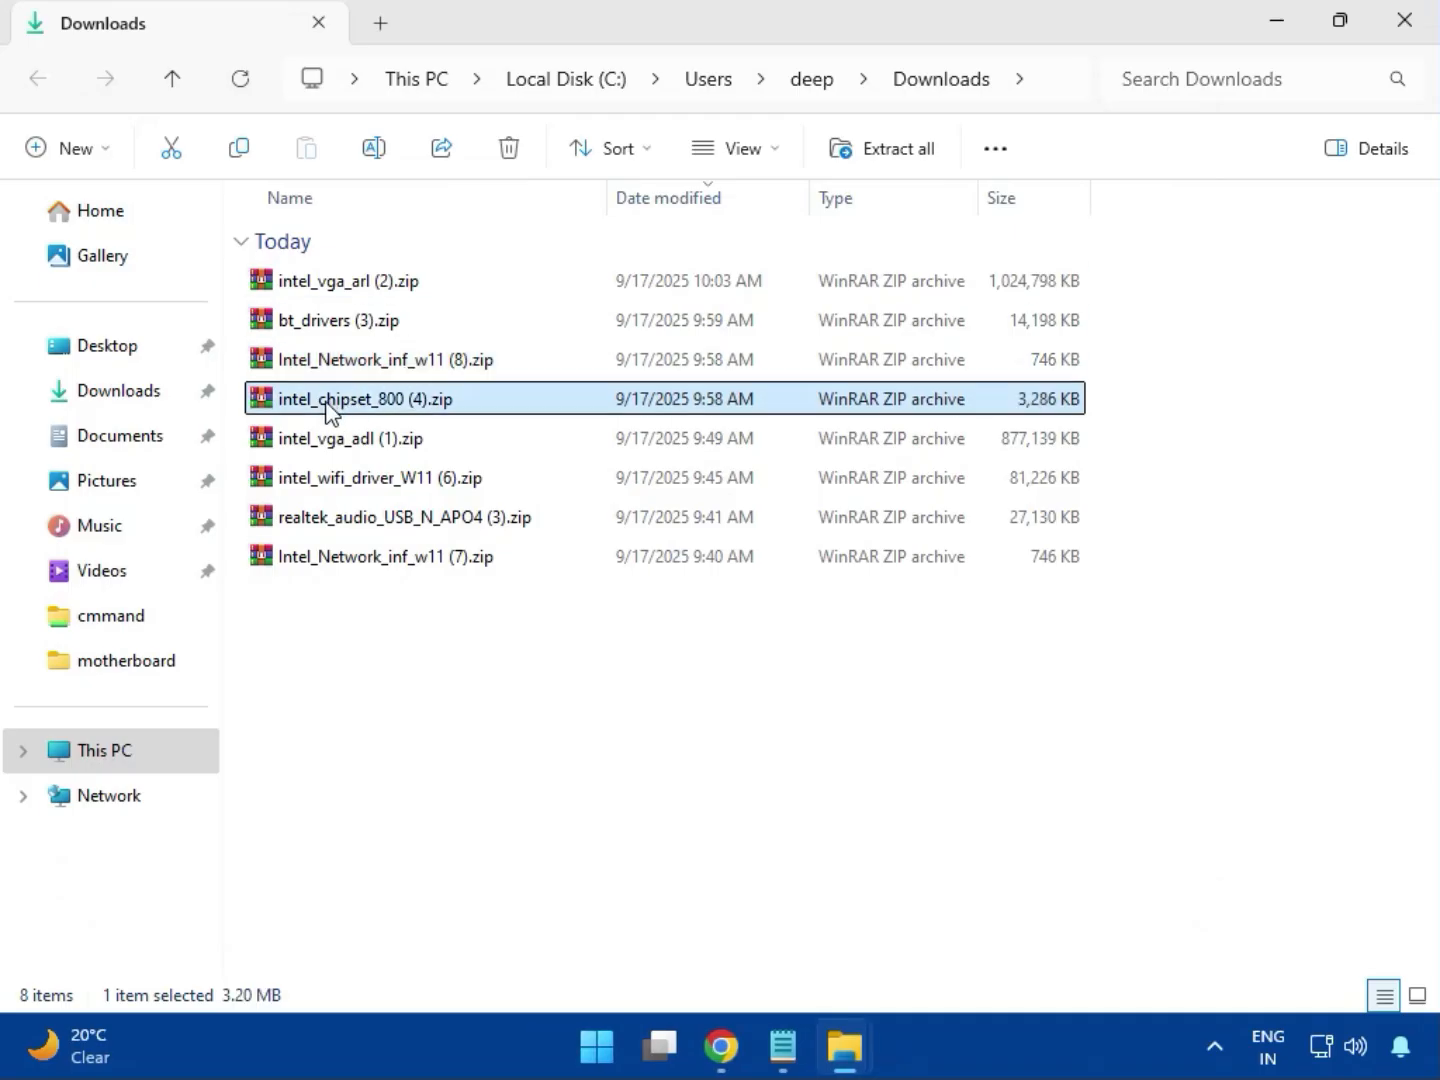
double_click(410, 410)
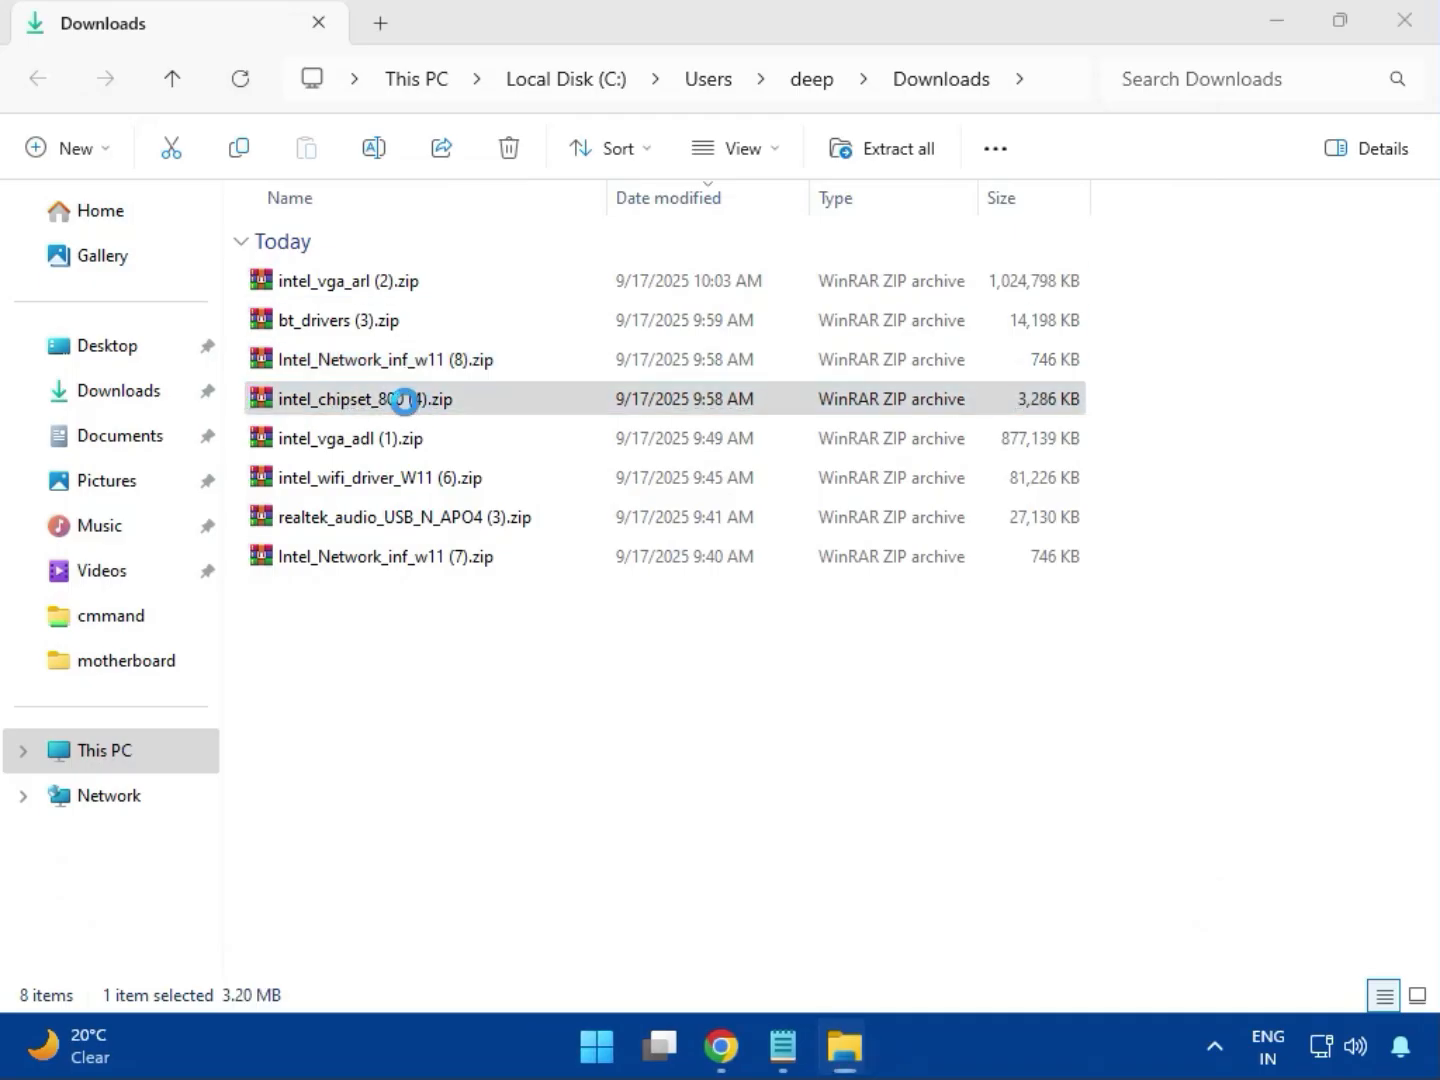
left_click(201, 391)
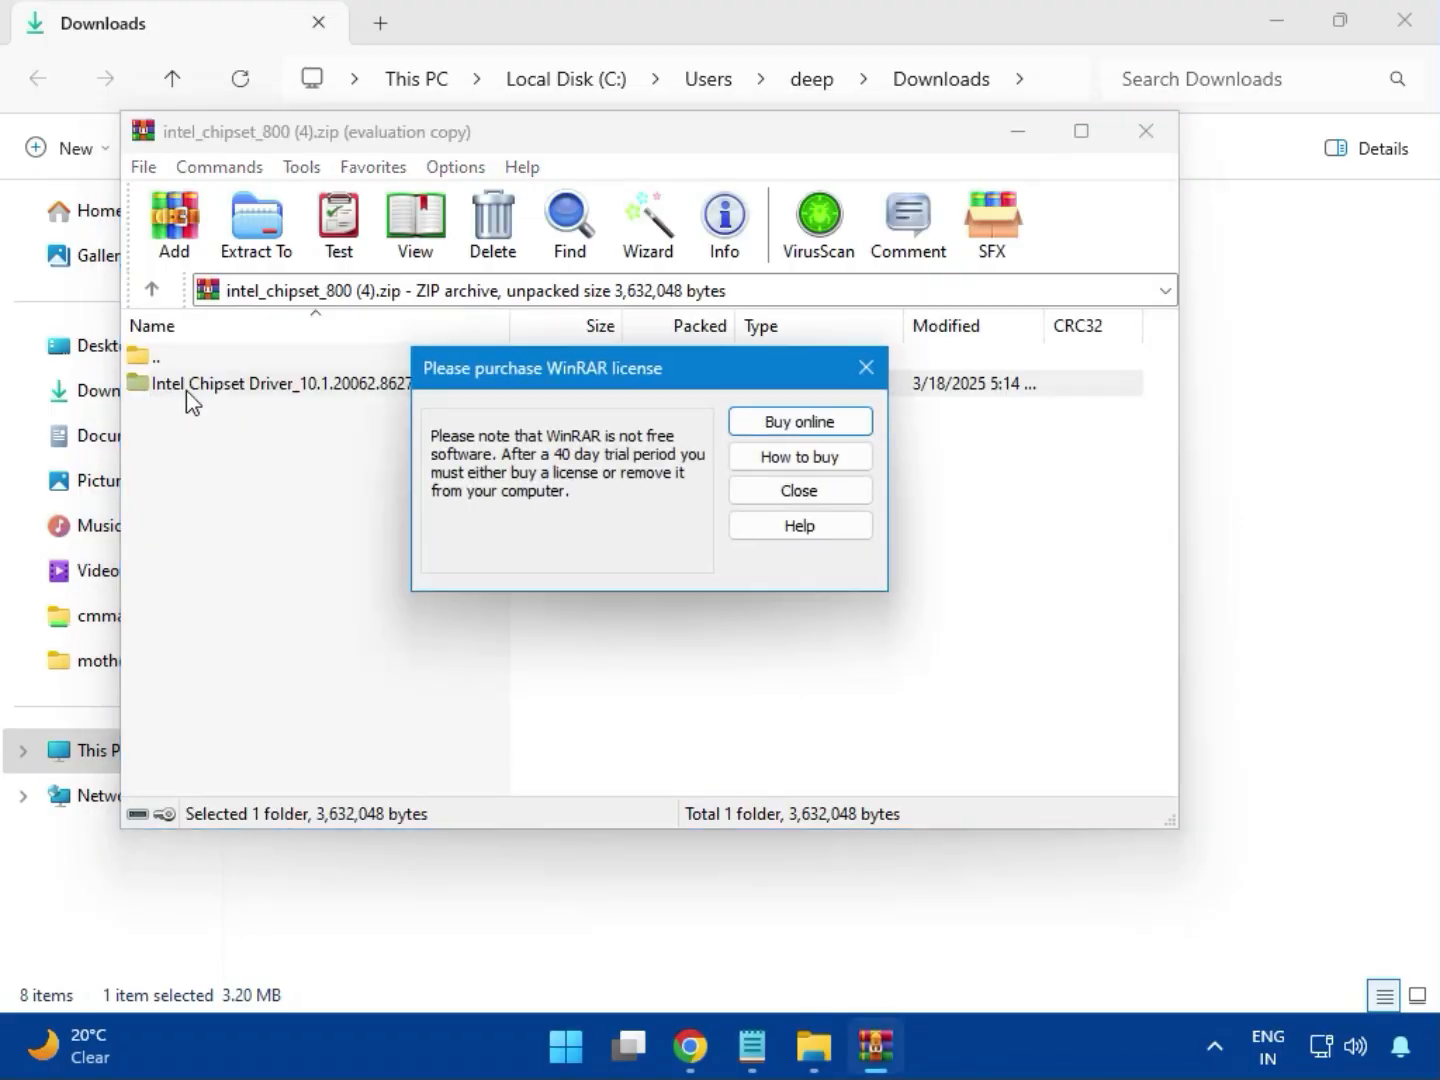
left_click(861, 367)
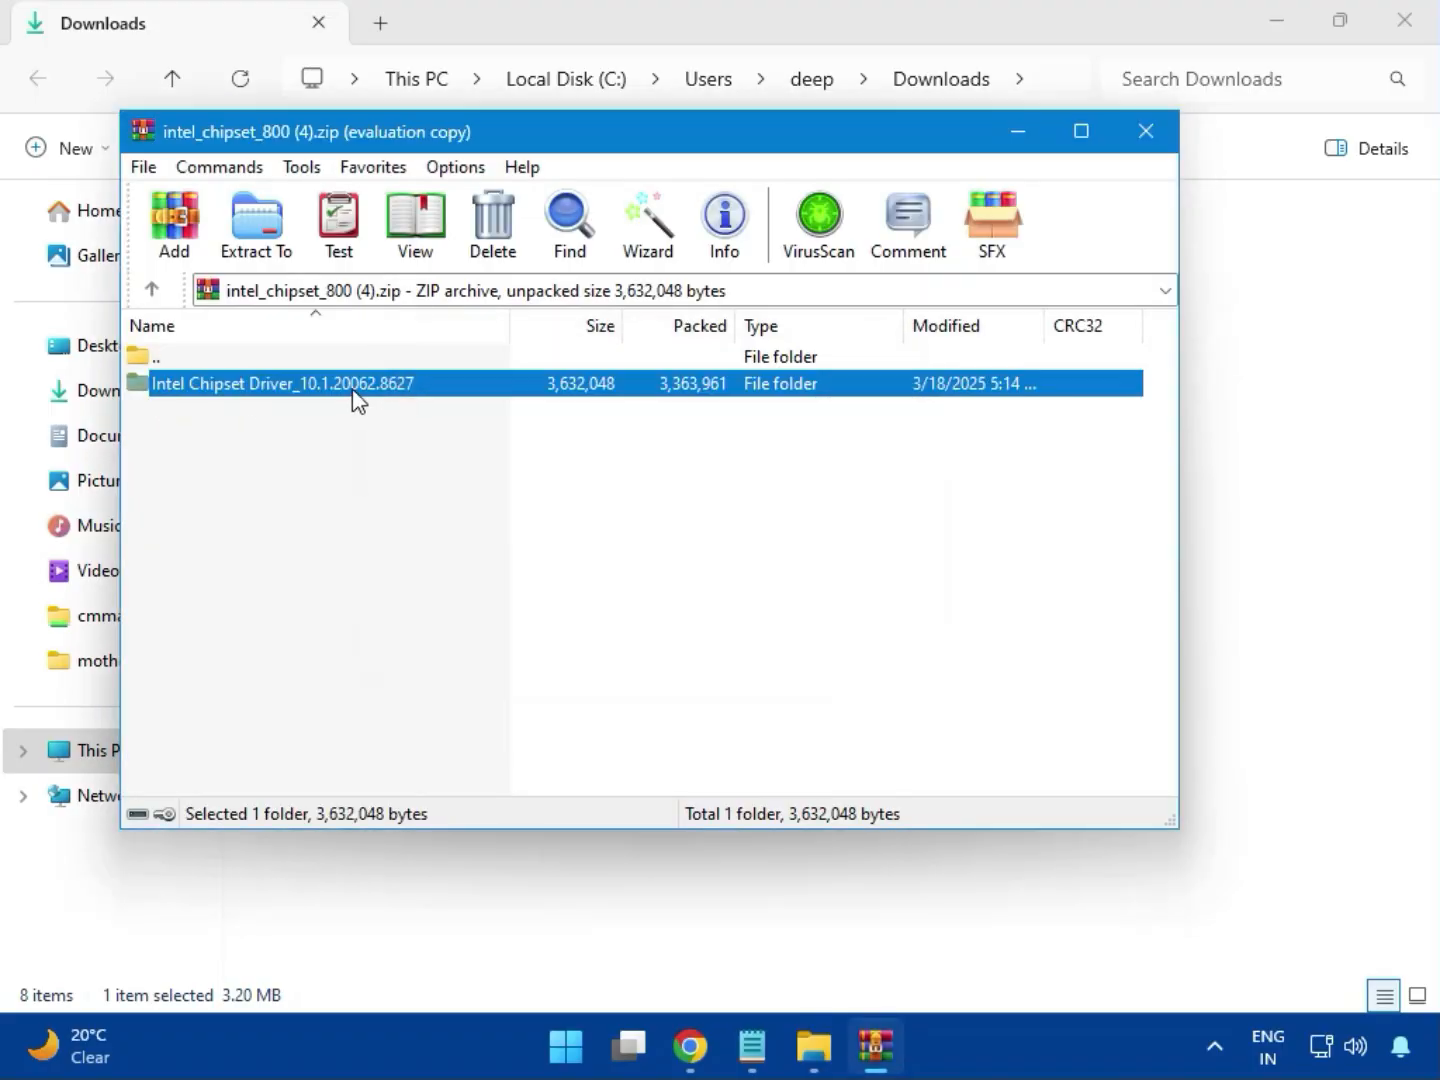
double_click(352, 389)
double_click(215, 384)
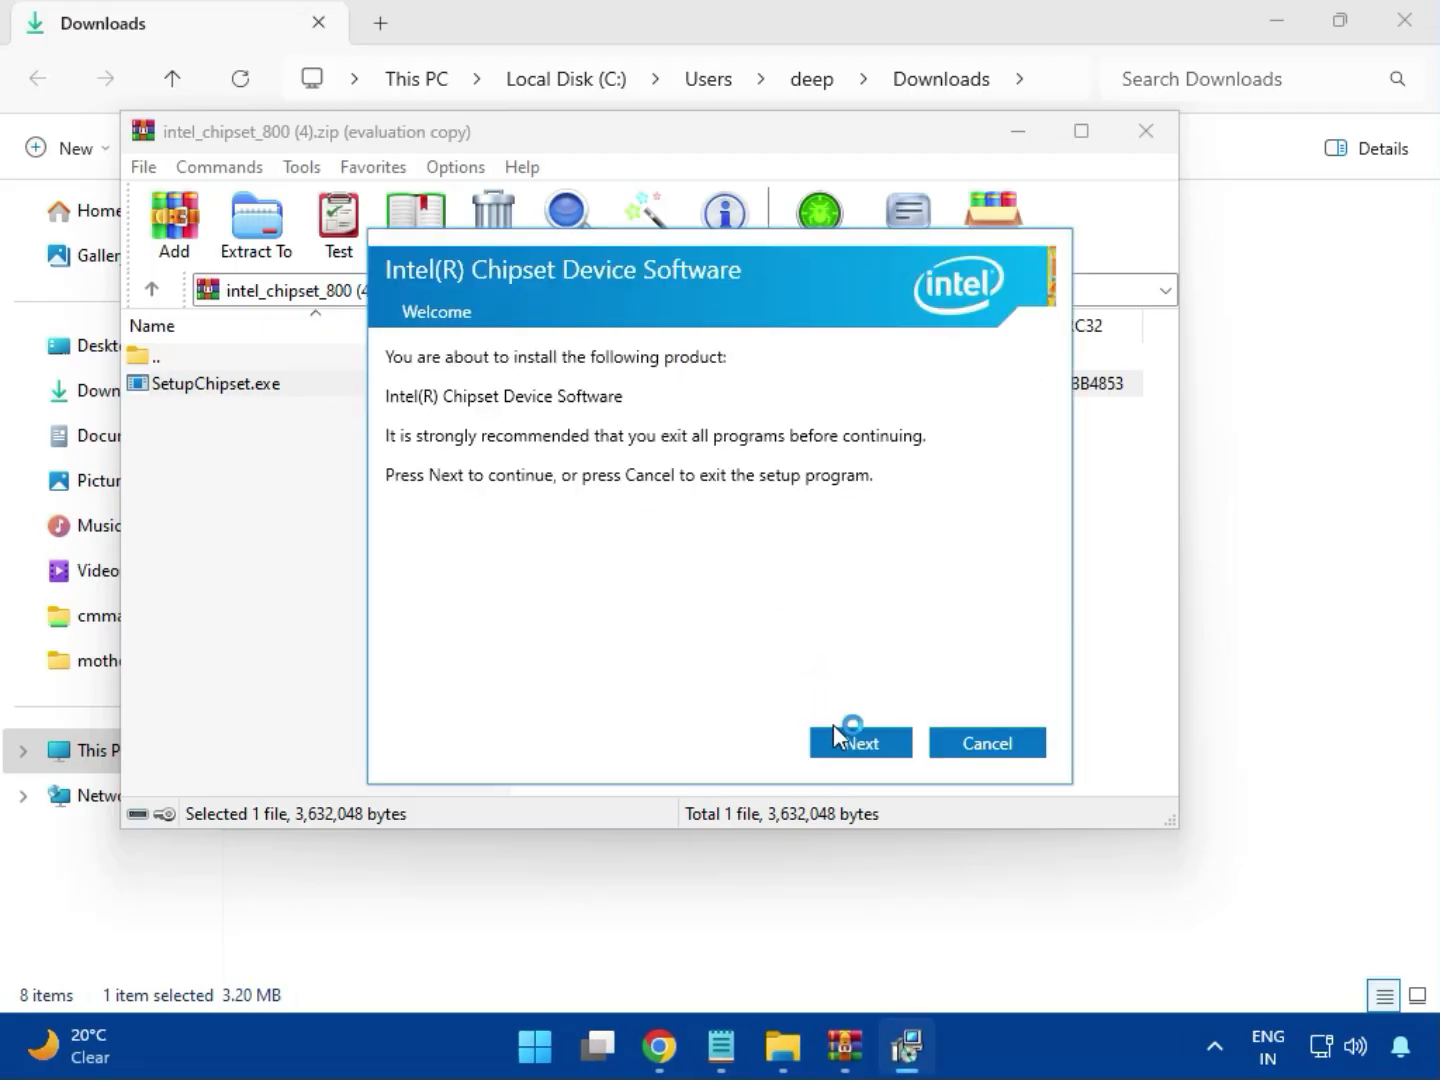
- Try to install the Intel Chipset Device Software, allowing it to make changes to the device, and close the installer and archive
left_click(866, 745)
left_click(866, 745)
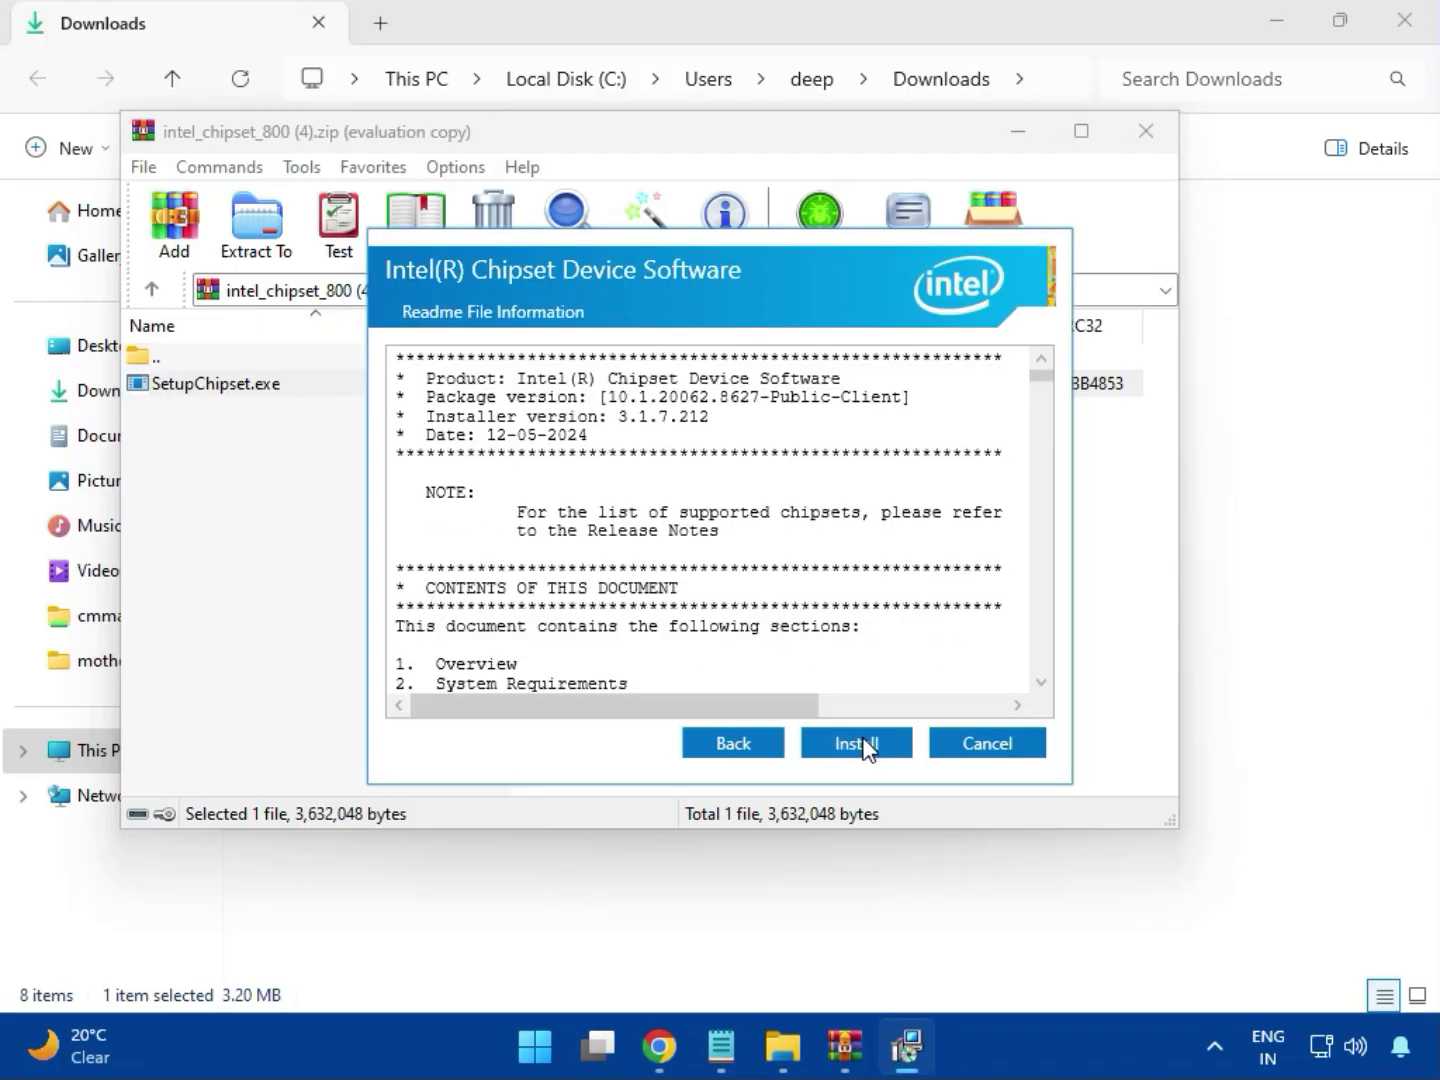
left_click(862, 745)
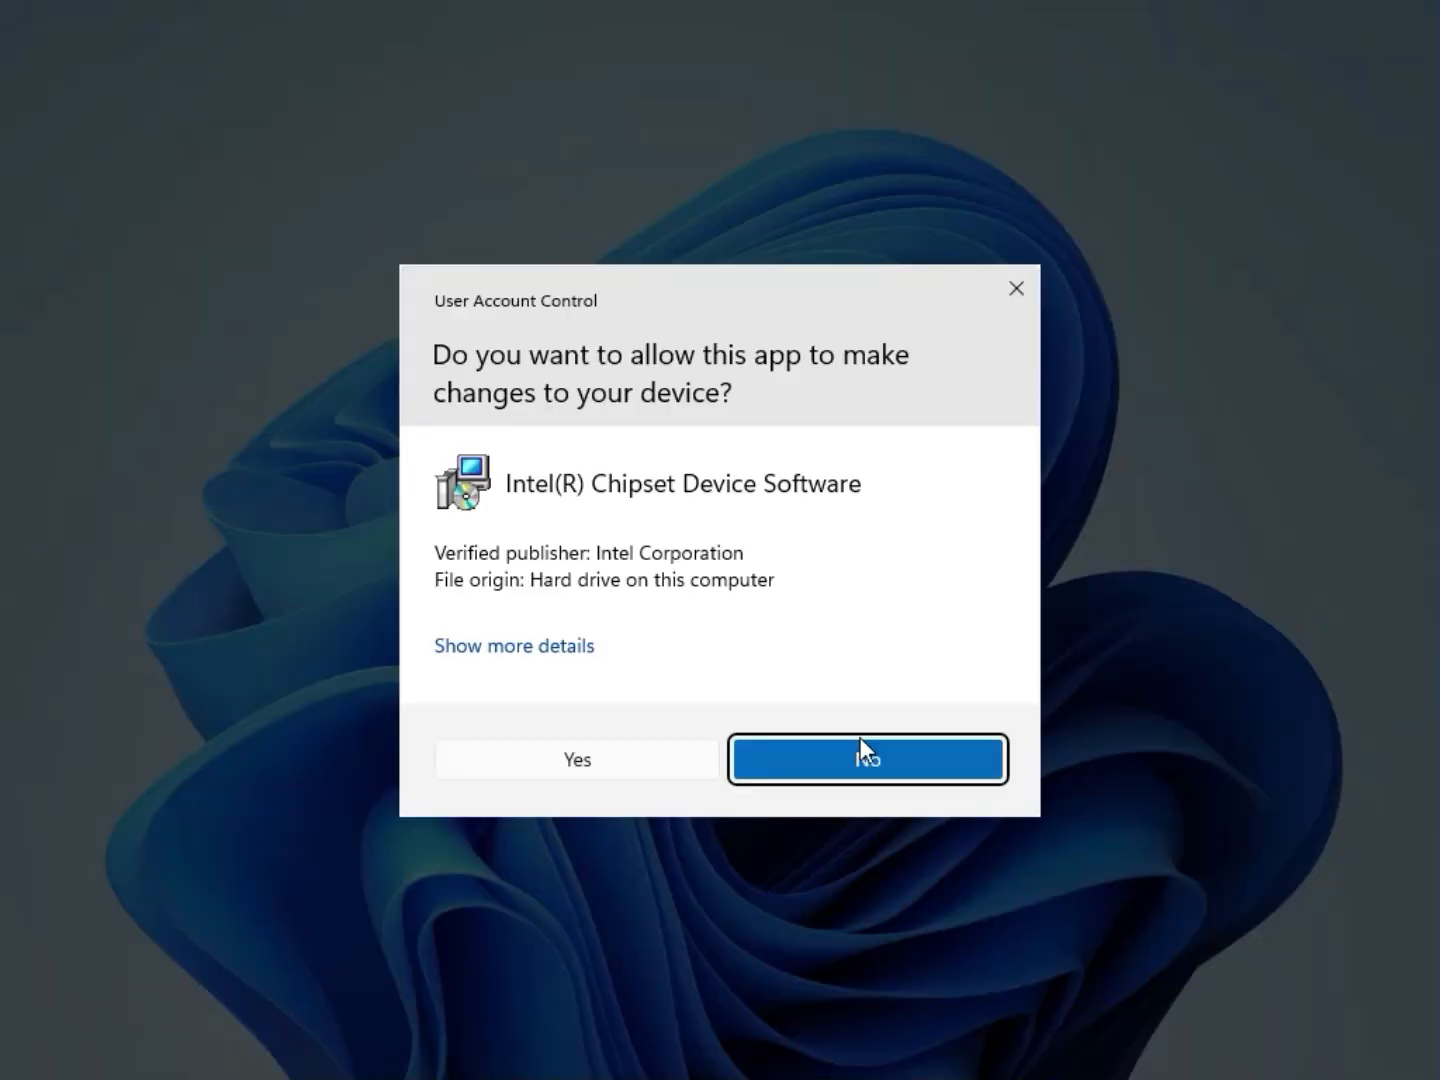
left_click(643, 762)
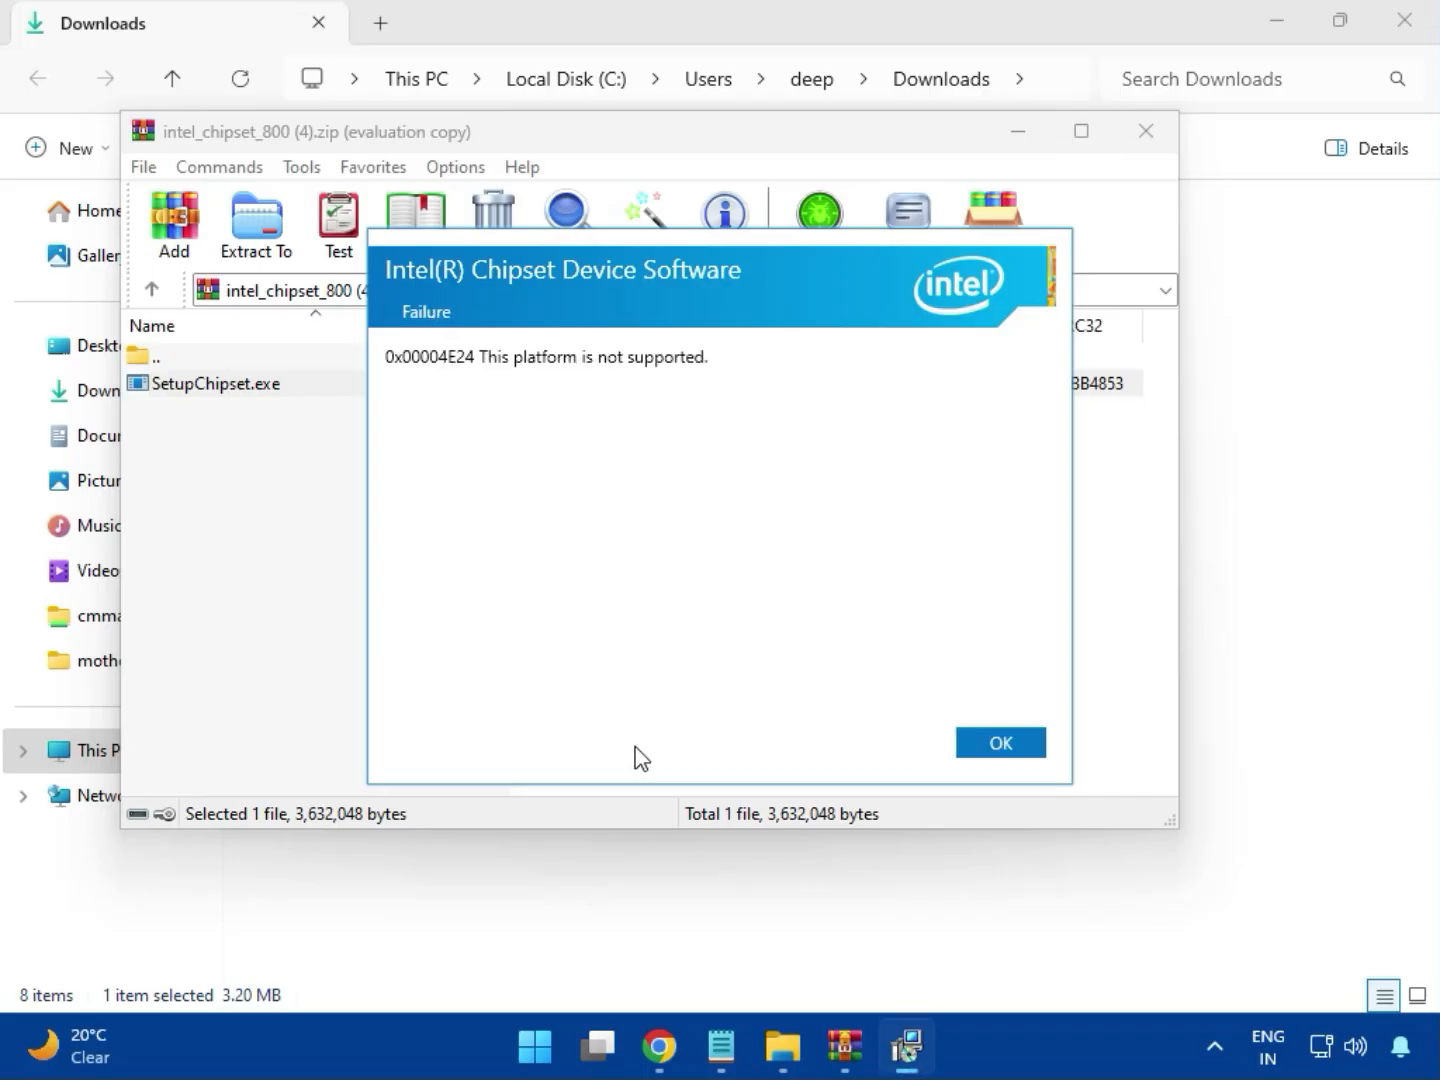
left_click(980, 743)
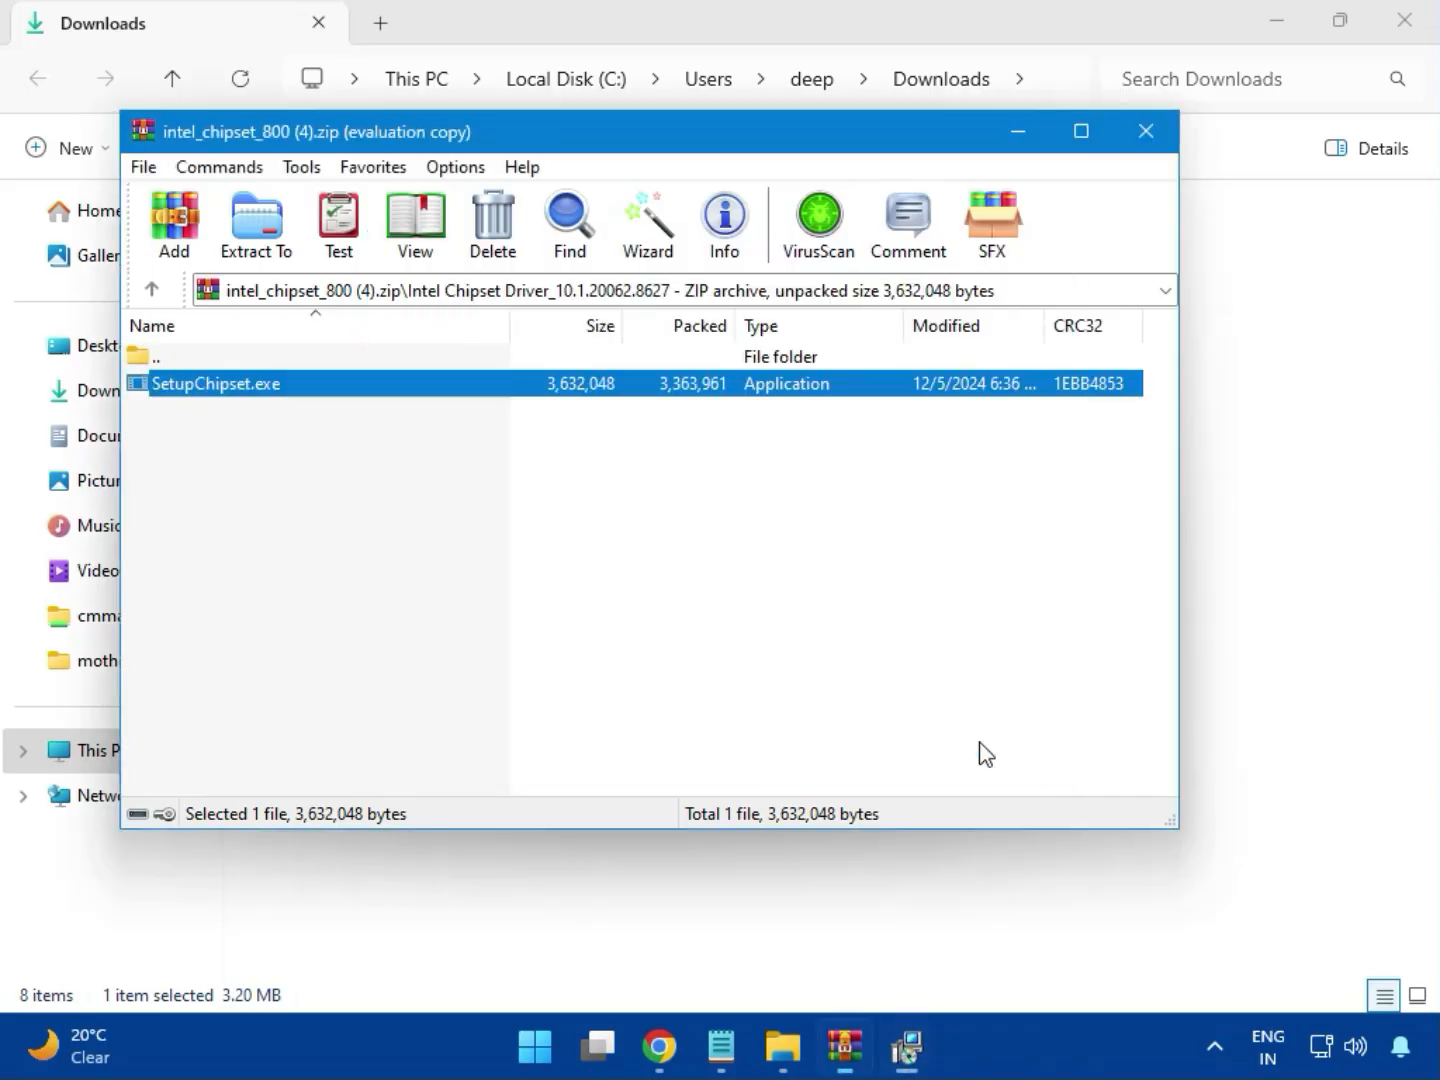
left_click(1146, 131)
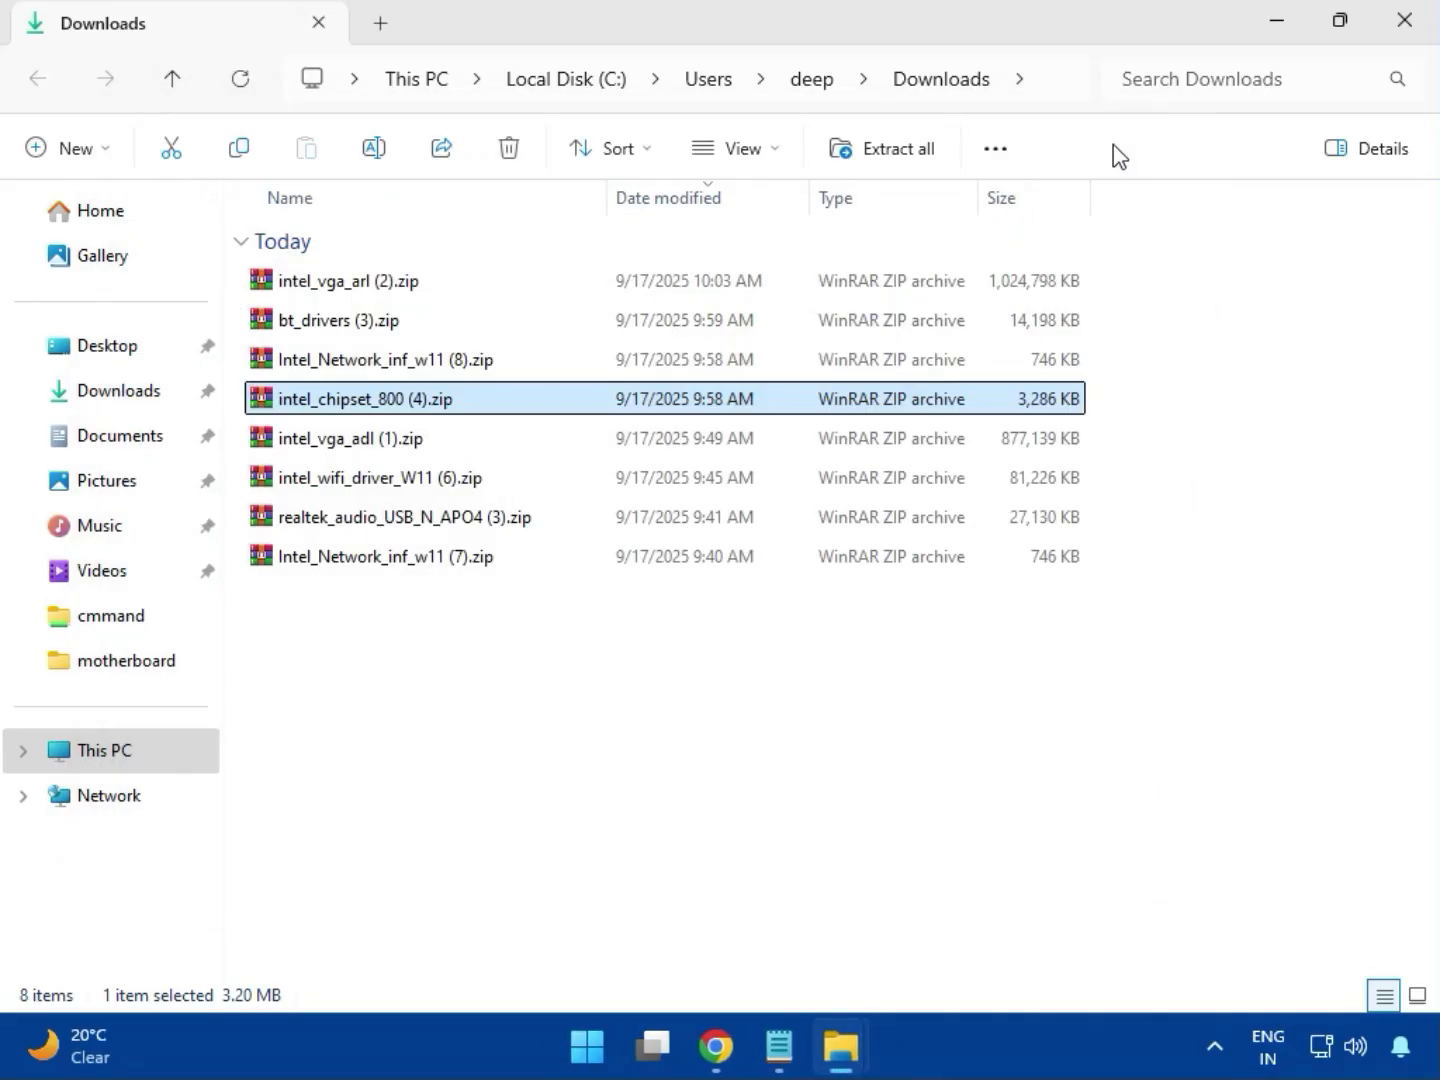
left_click(368, 443)
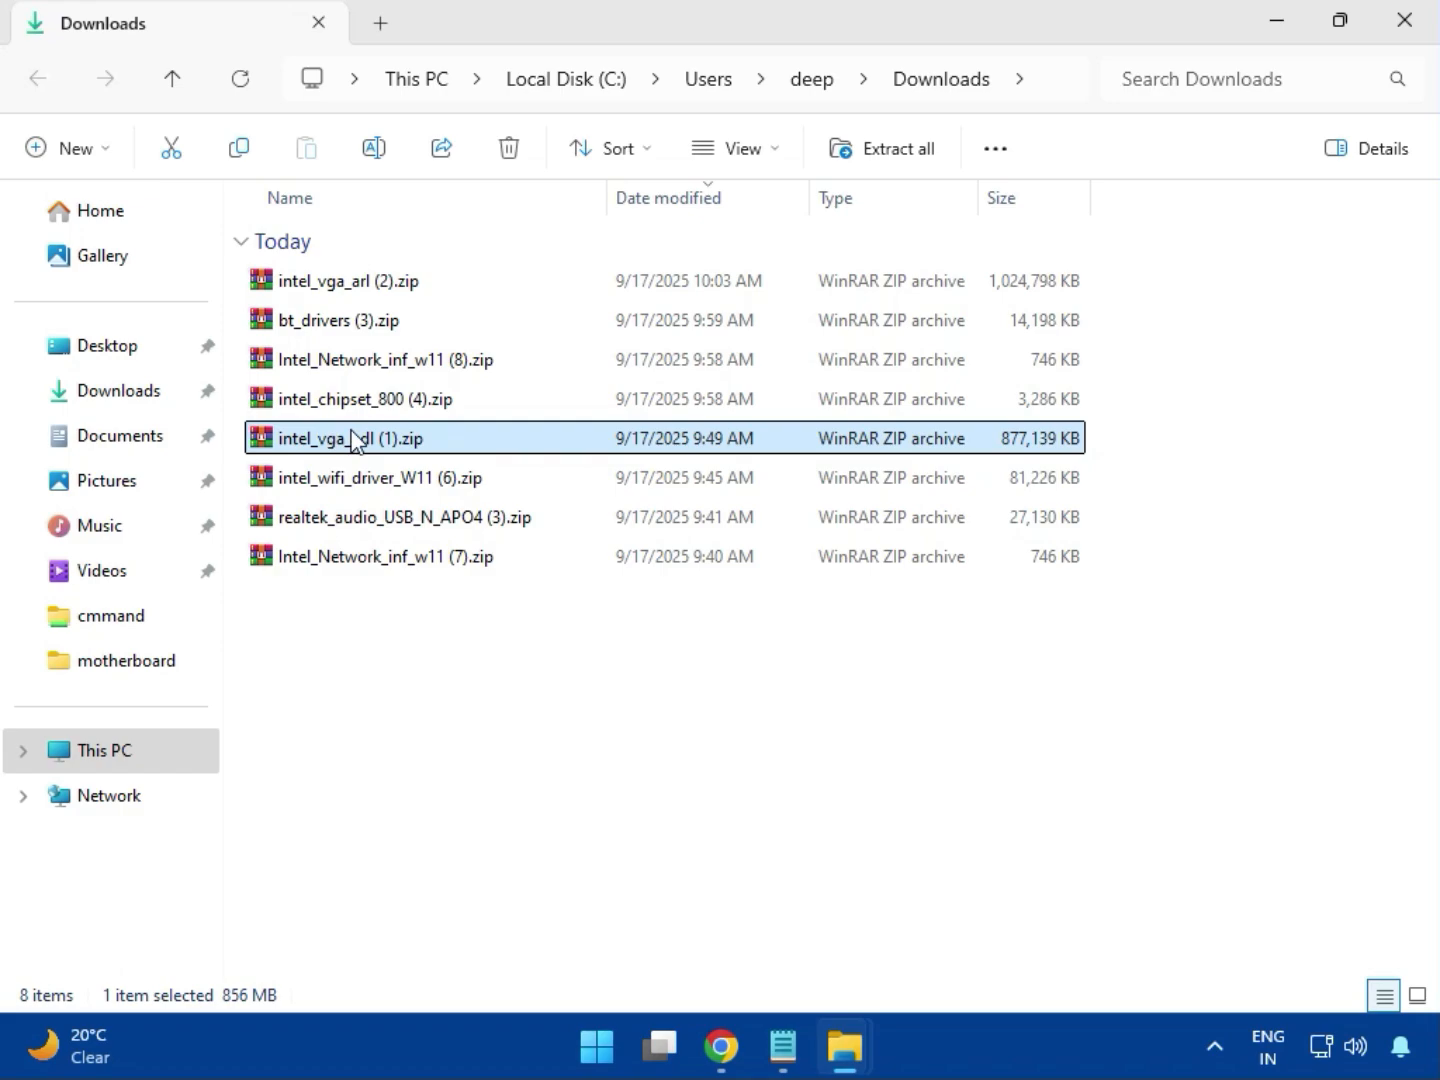
double_click(351, 430)
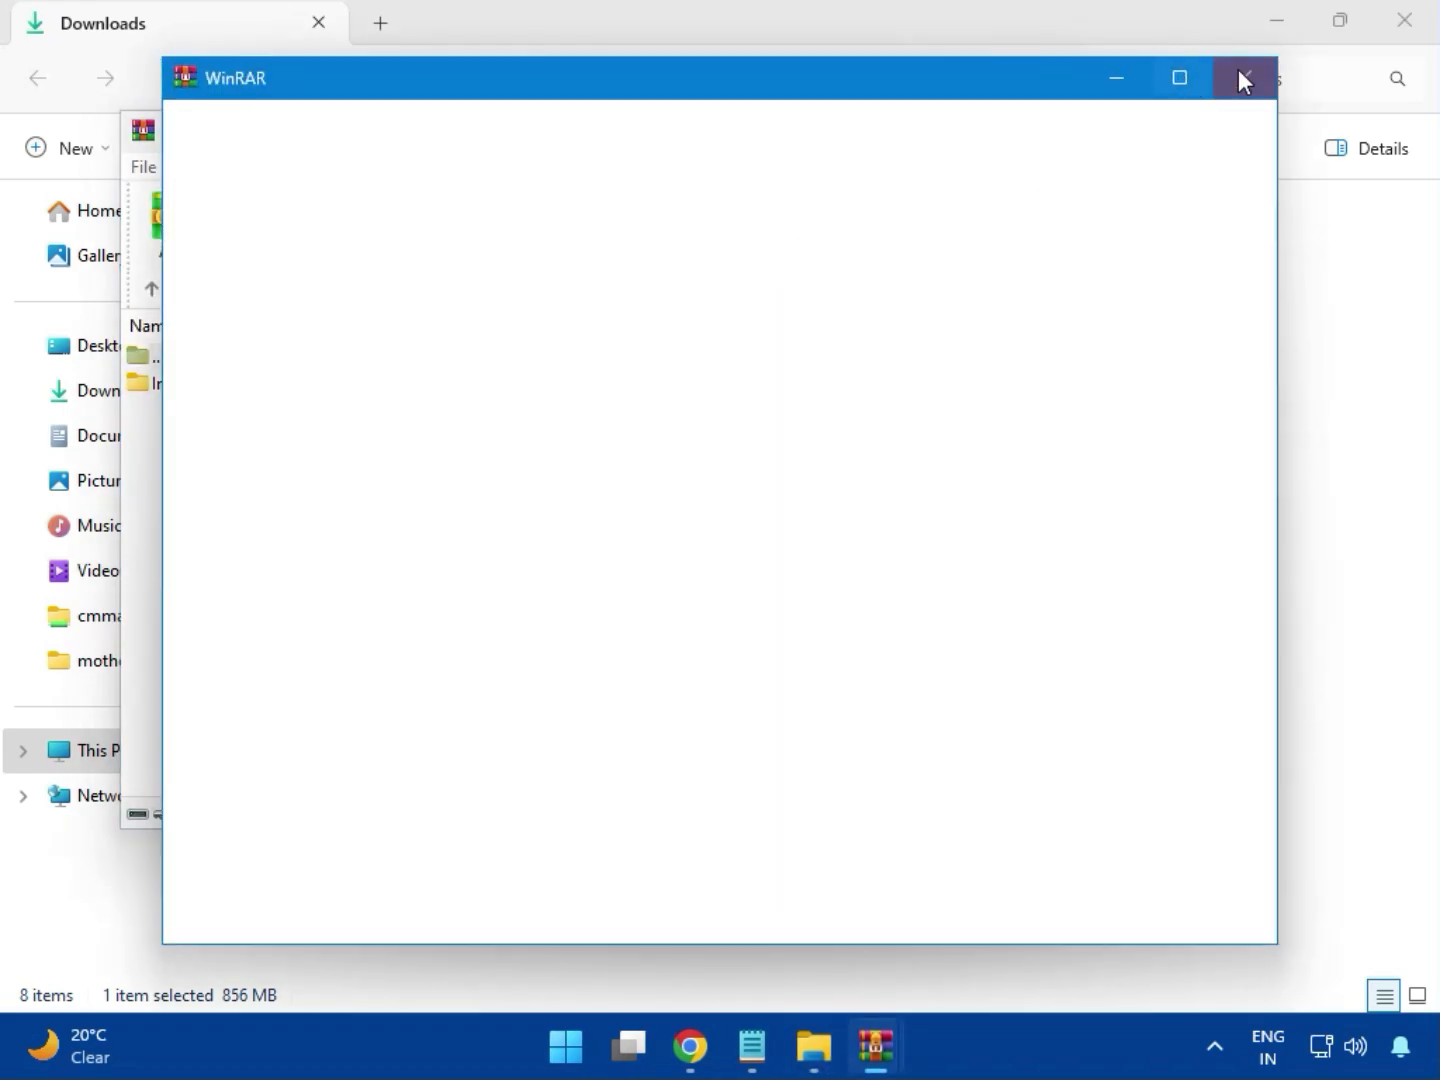
left_click(1245, 70)
left_click(1142, 136)
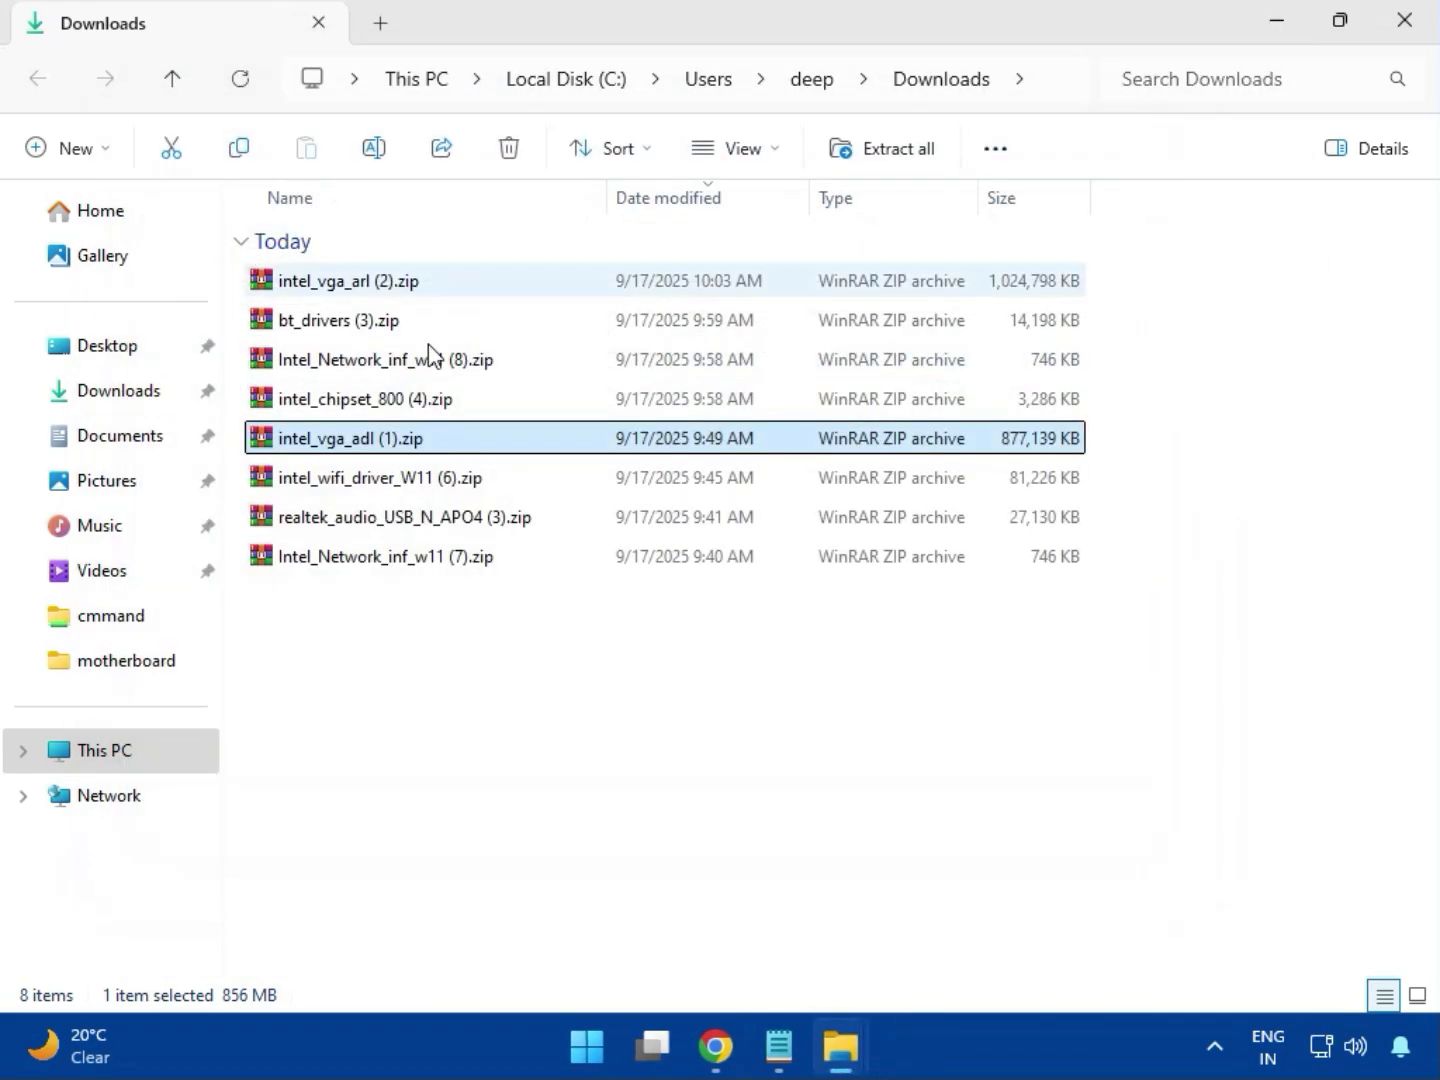
- Open the intel_wifi_driver_W11 (6).zip archive and go to the UWD\Win64 folder inside Intel WIFI Driver_23.40.0.4
left_click(369, 482)
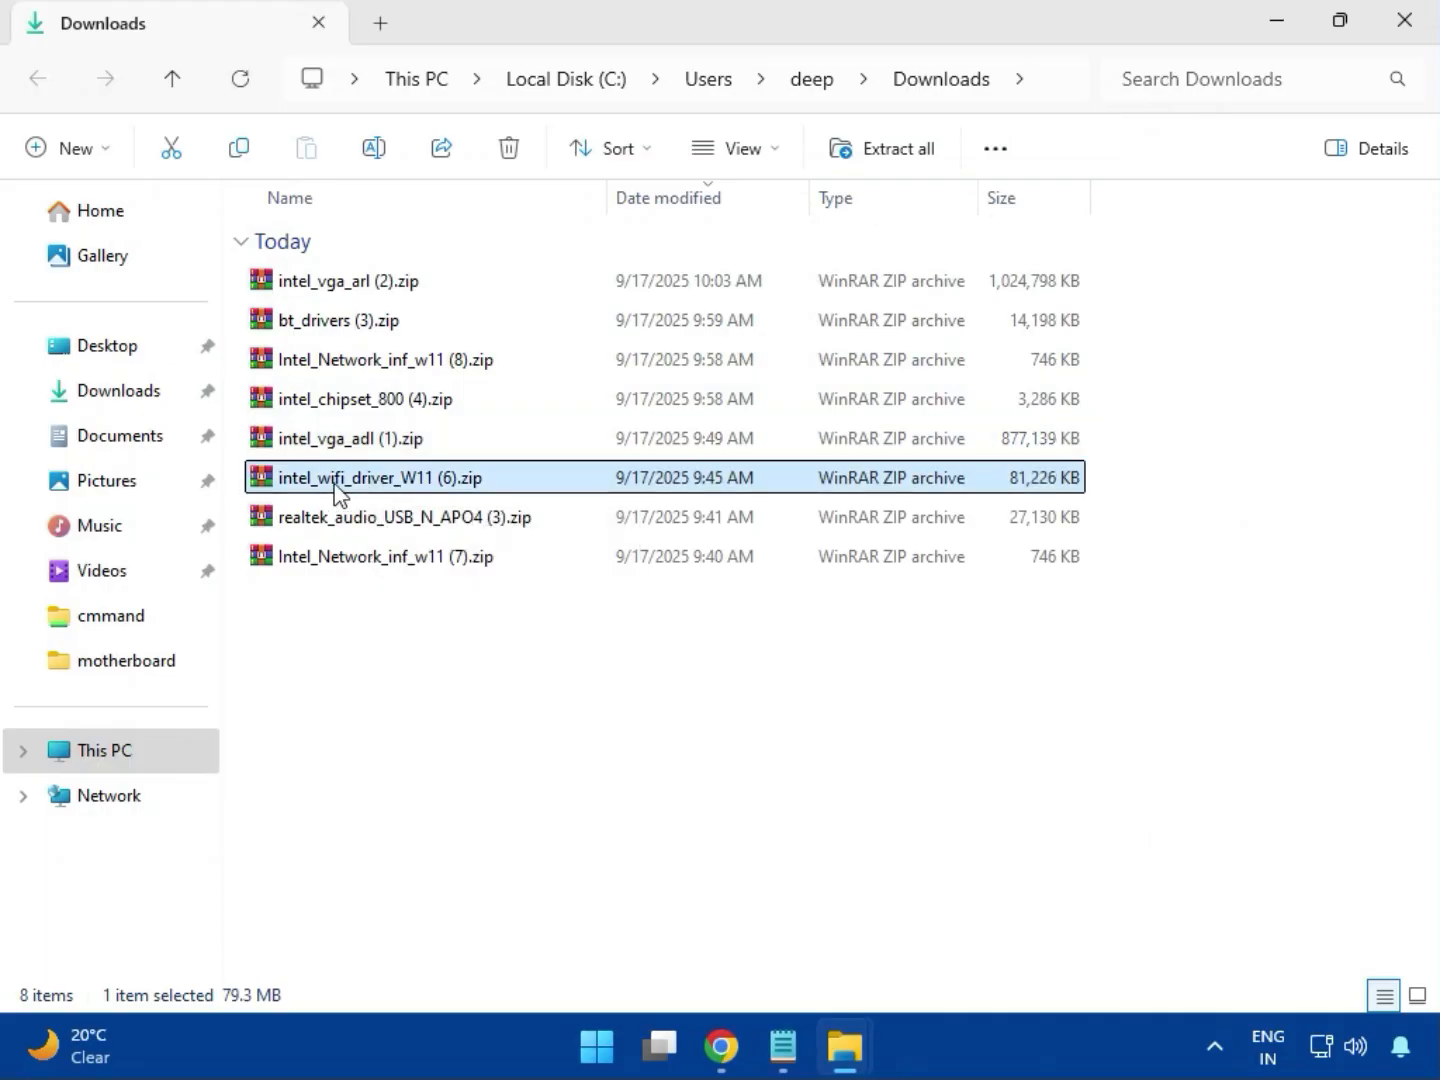
double_click(365, 484)
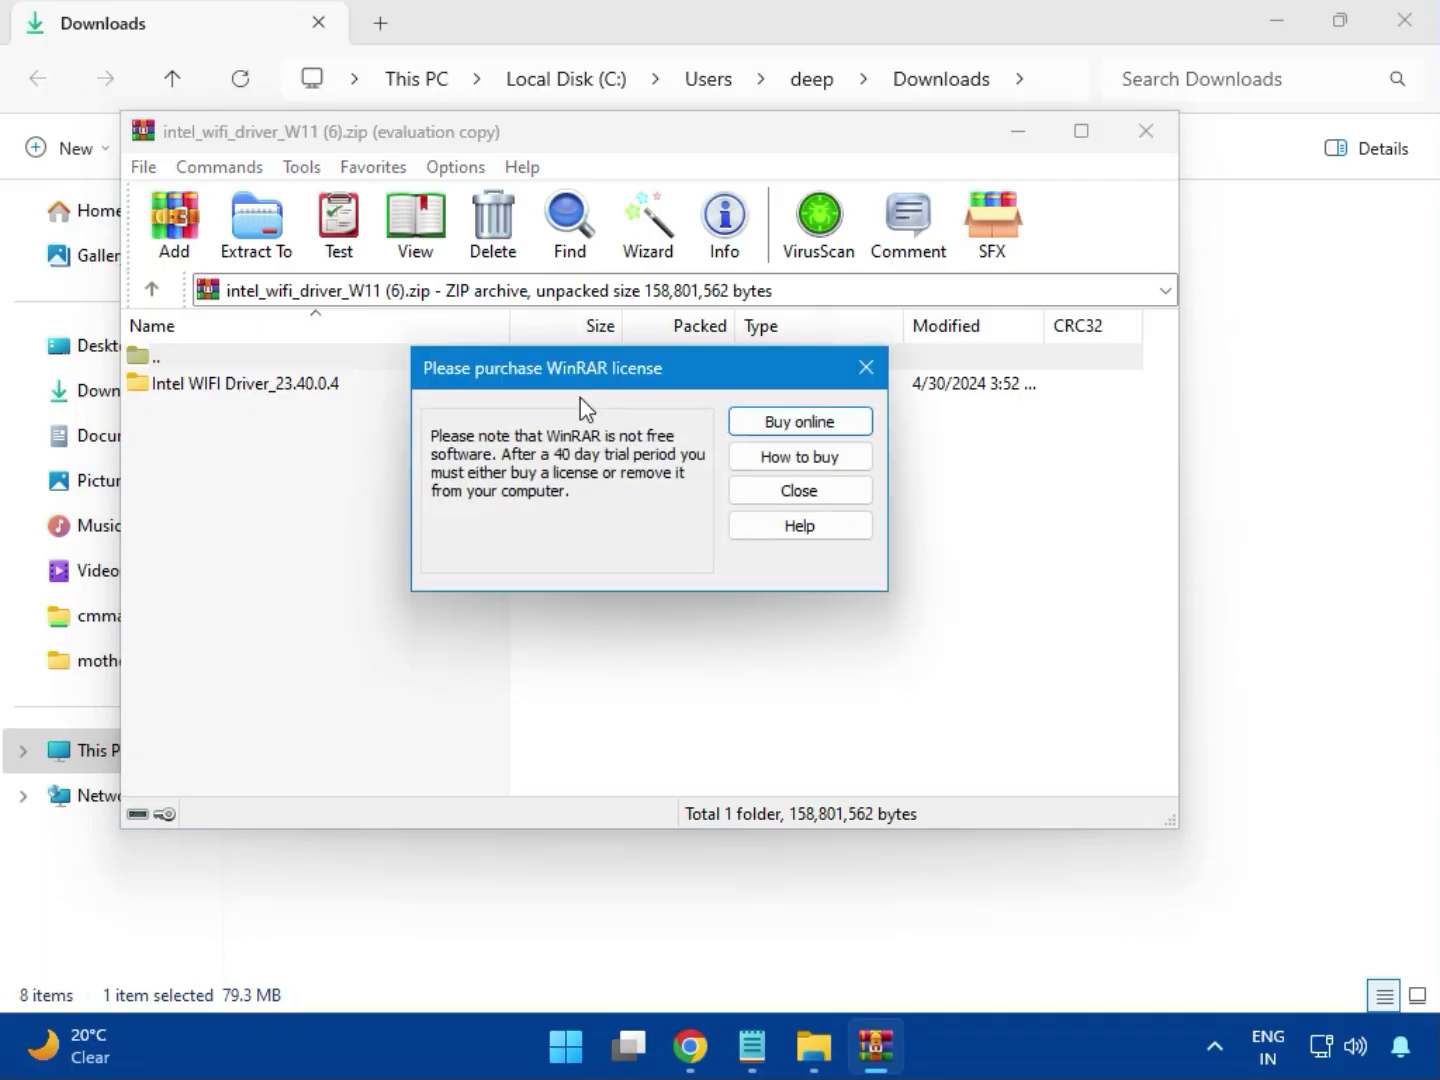
left_click(862, 370)
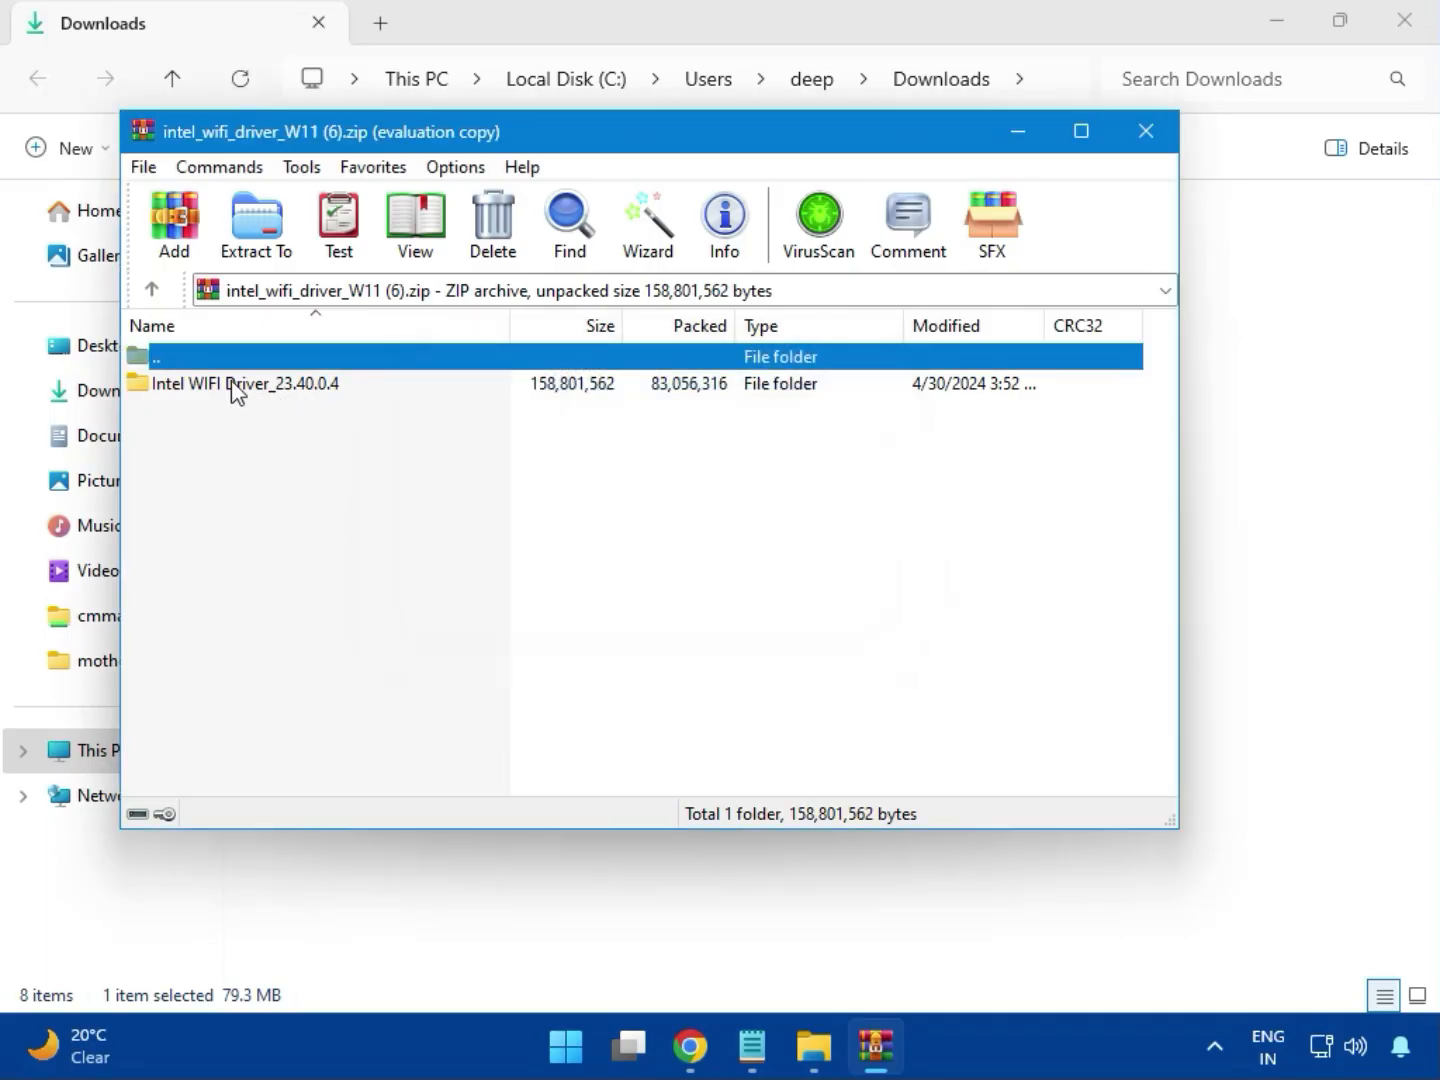
double_click(231, 383)
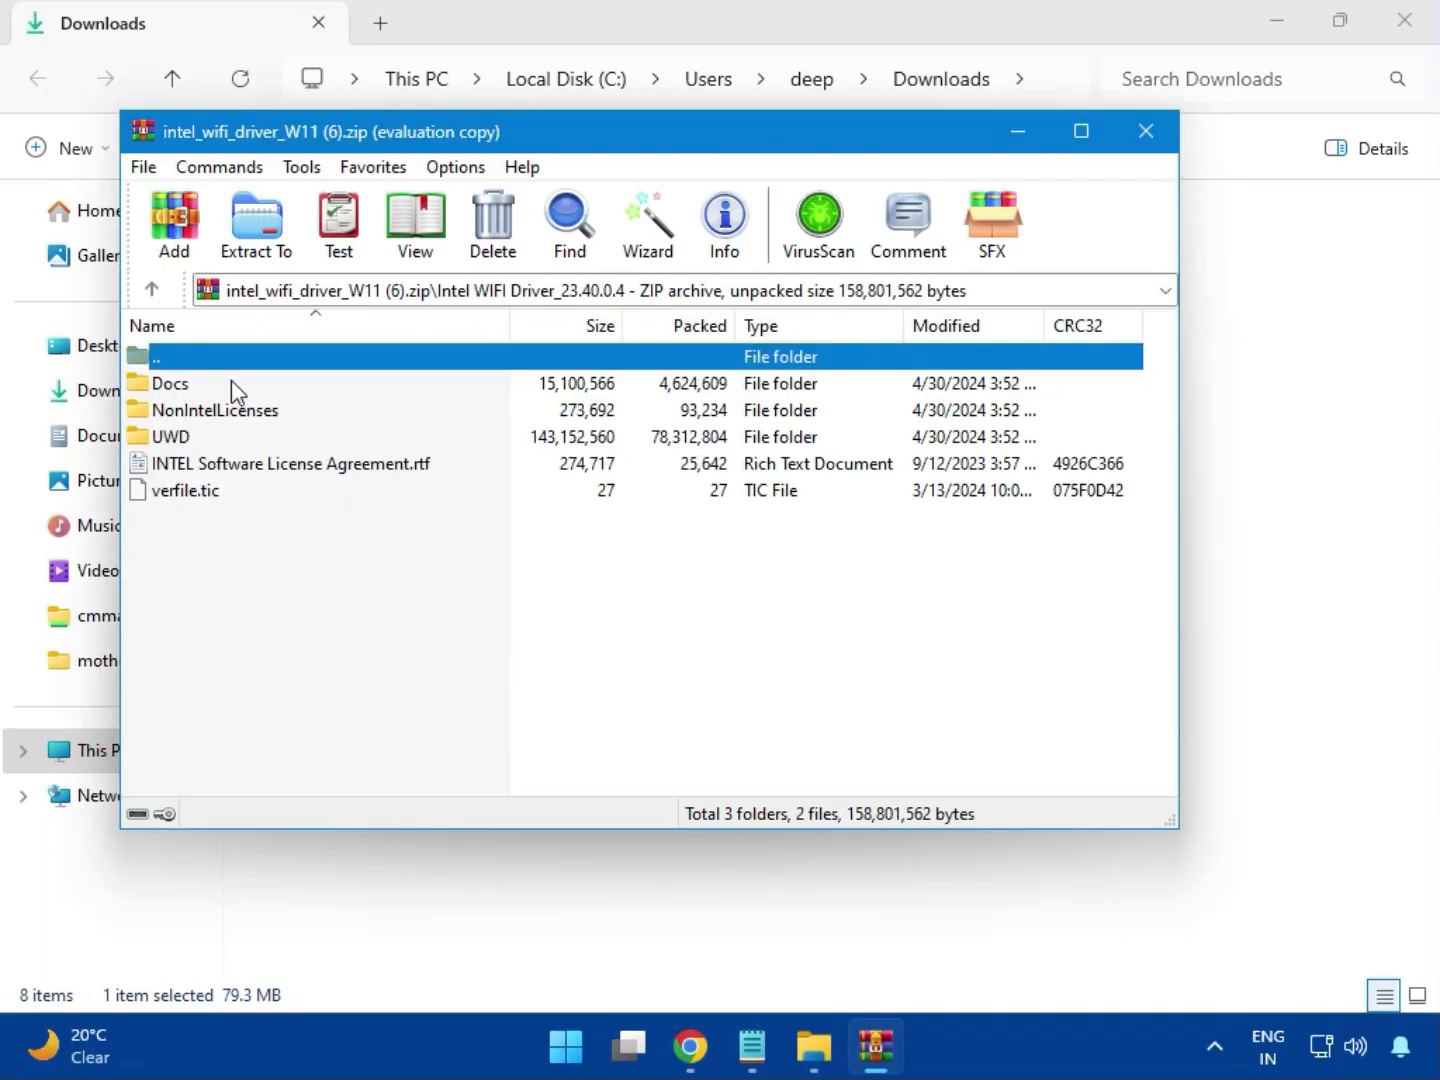
double_click(192, 437)
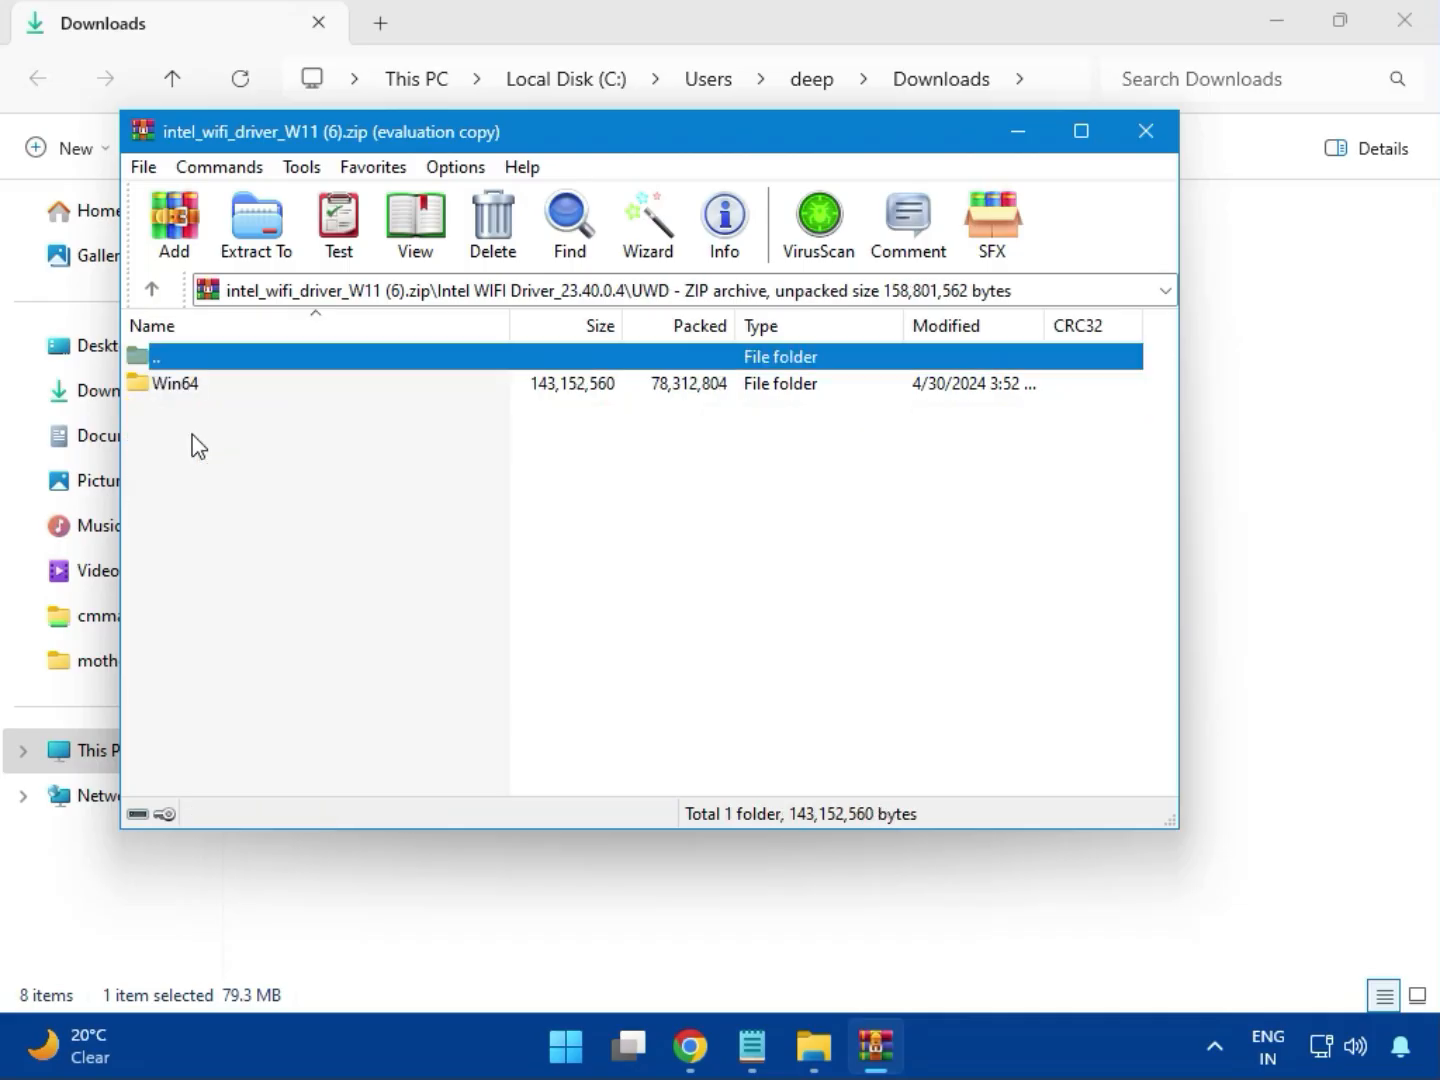
double_click(194, 392)
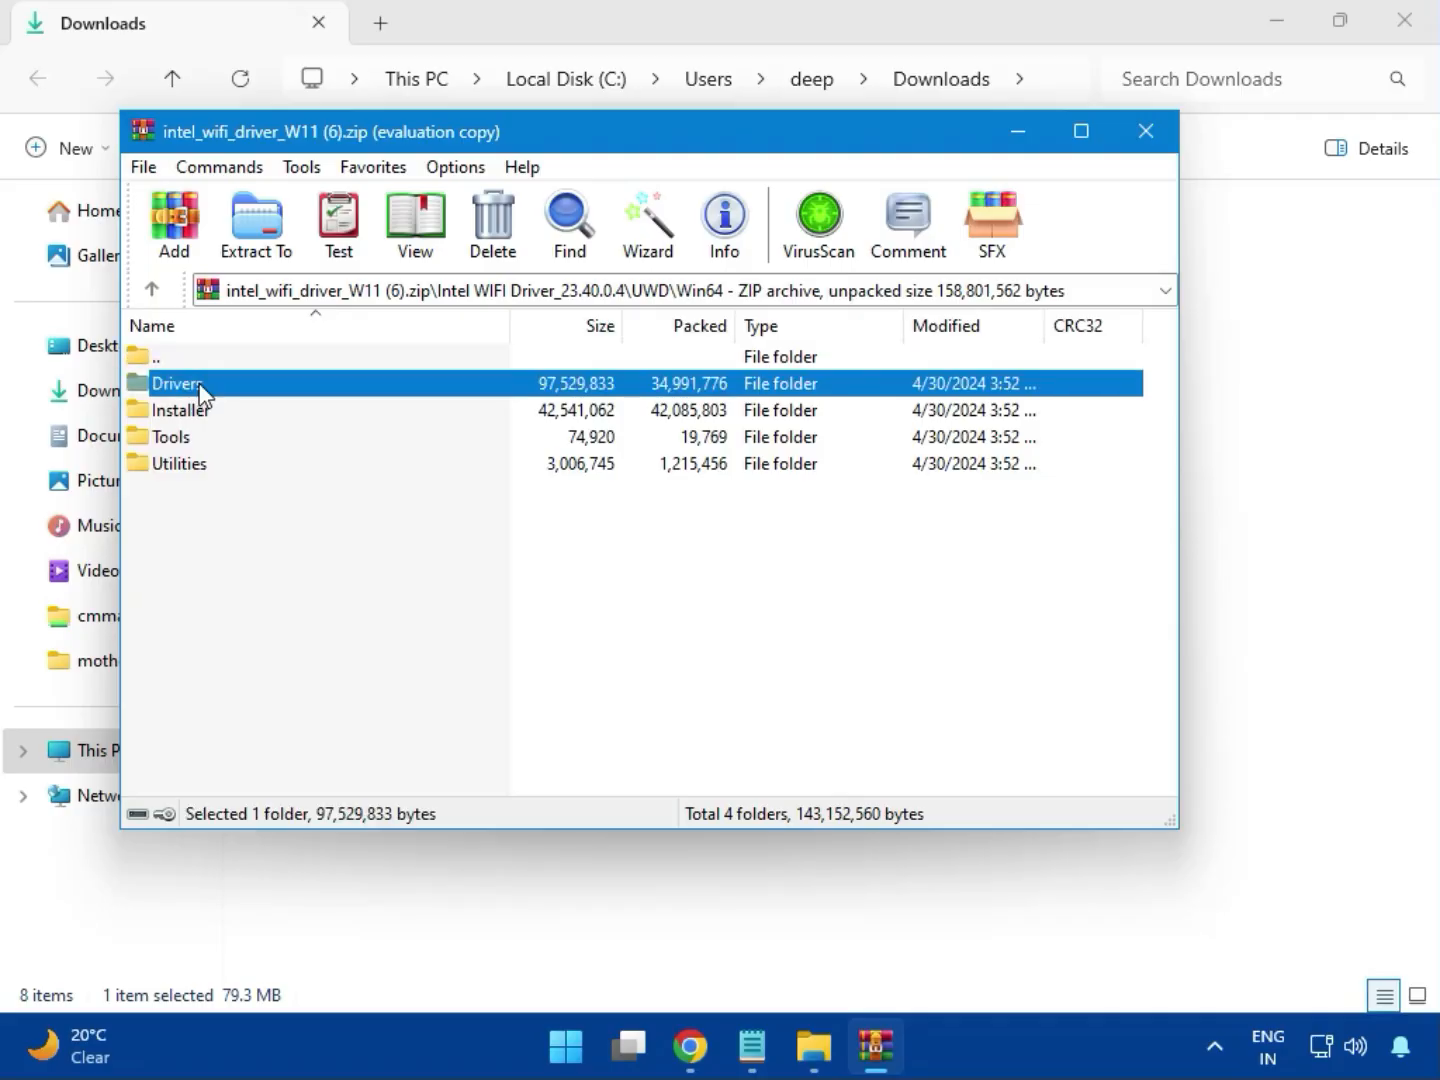
double_click(194, 395)
scroll(255, 580, "down", 1)
scroll(266, 595, "down", 1)
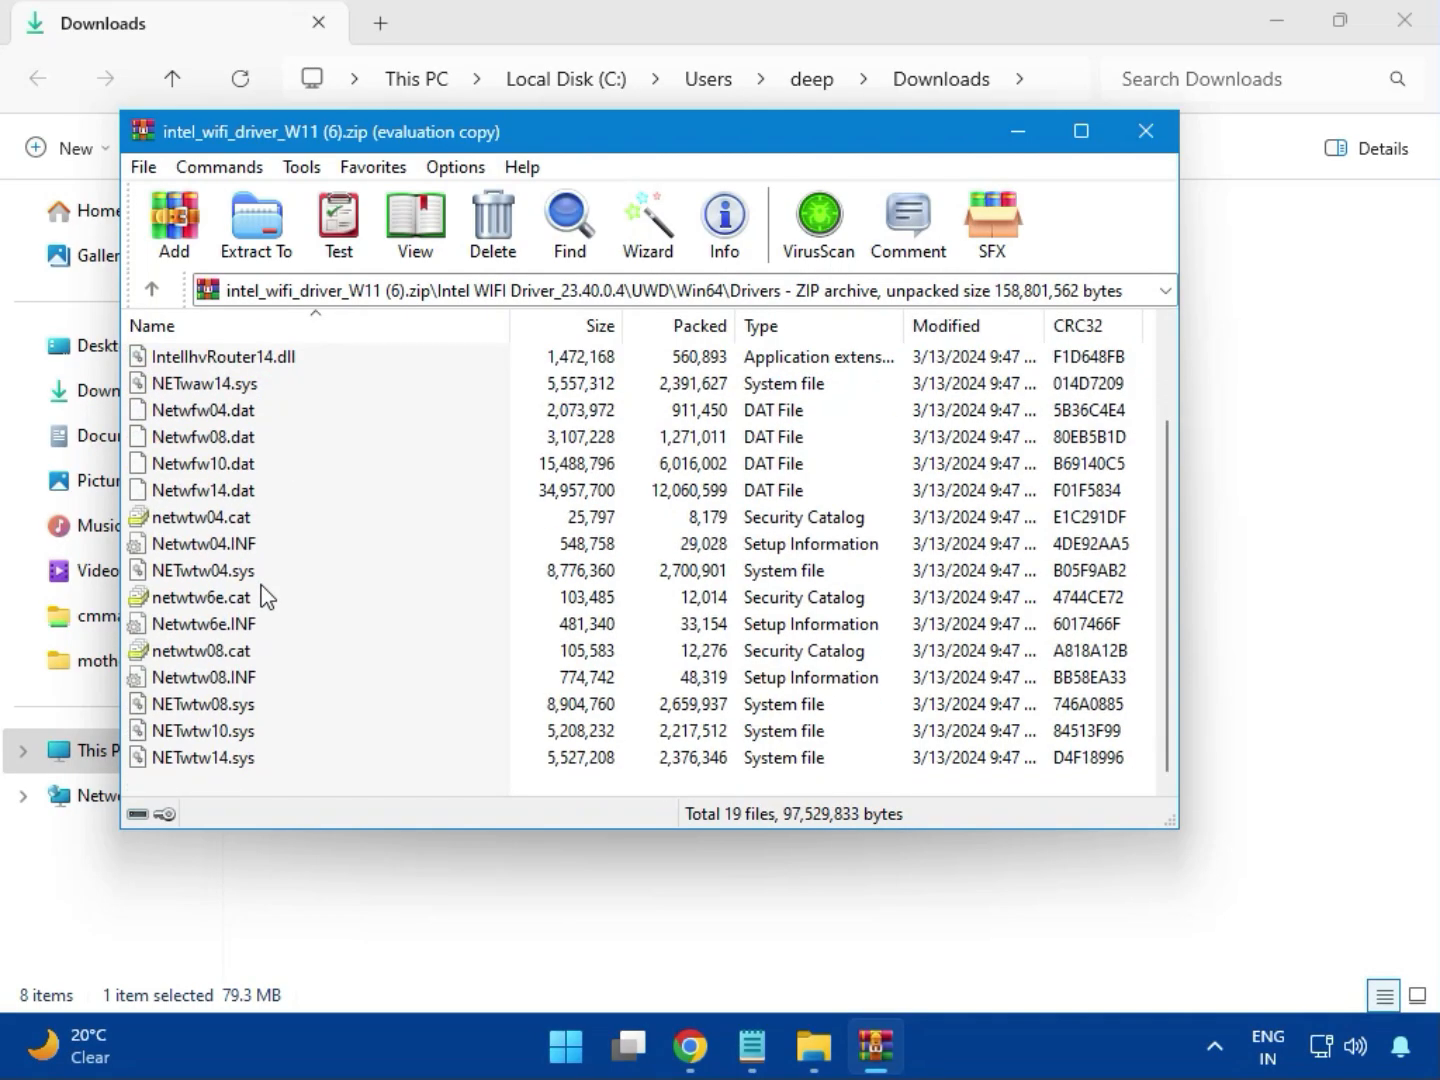
scroll(263, 616, "up", 2)
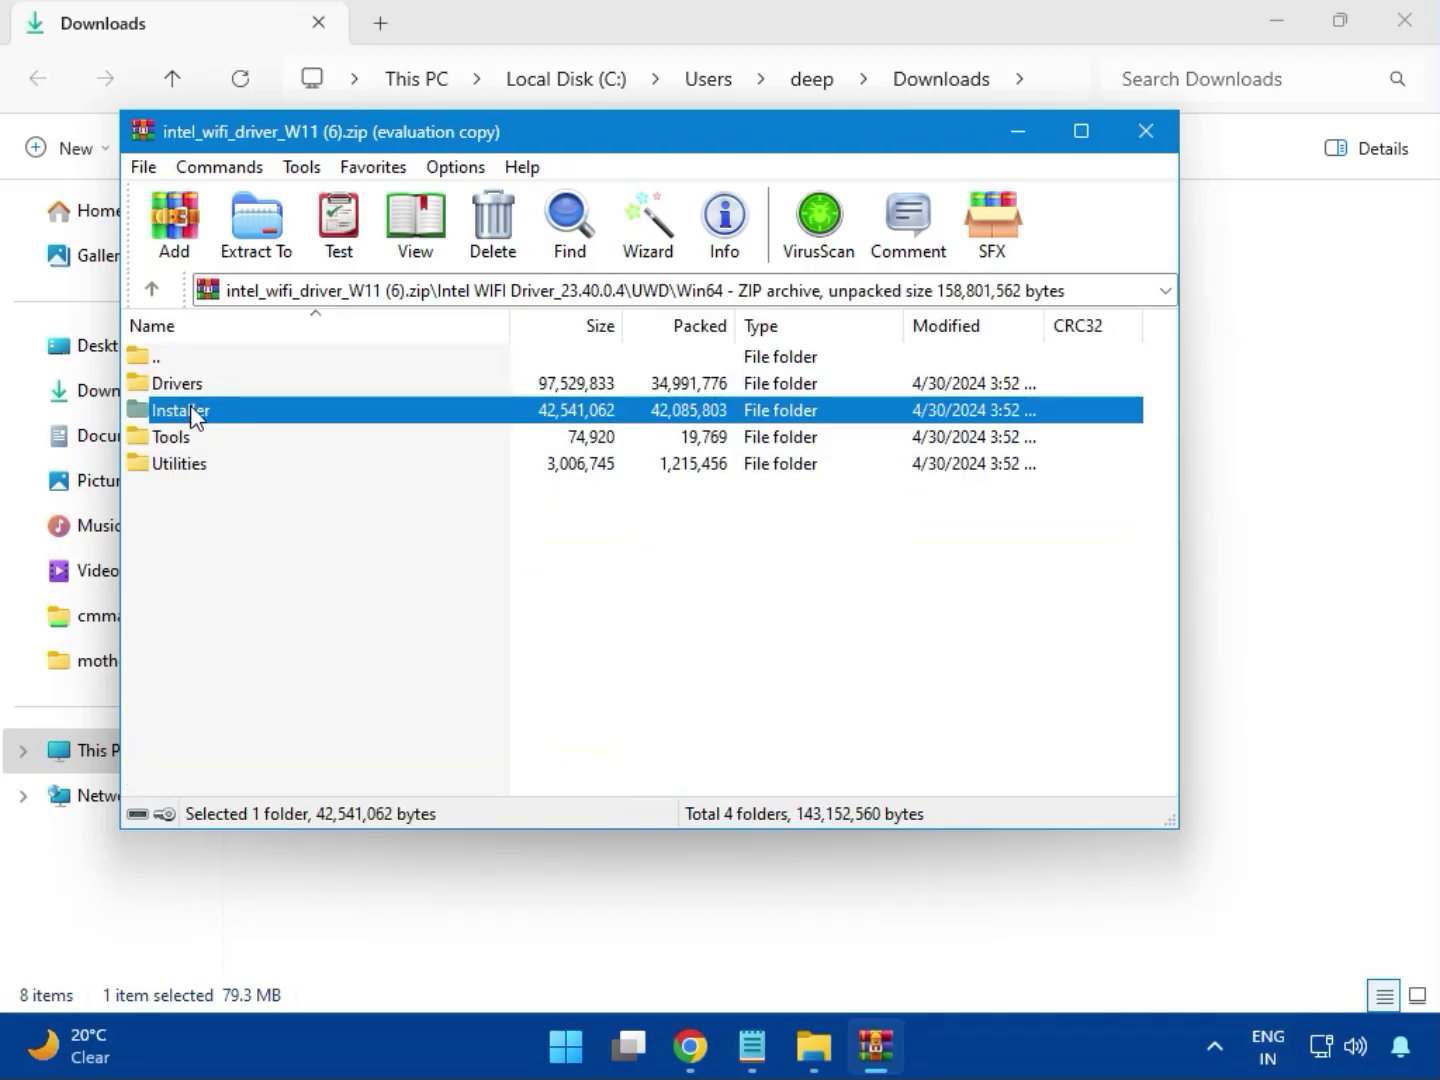
- Launch WirelessSetup.exe from the Installer folder of the Wi-Fi driver archive
double_click(205, 414)
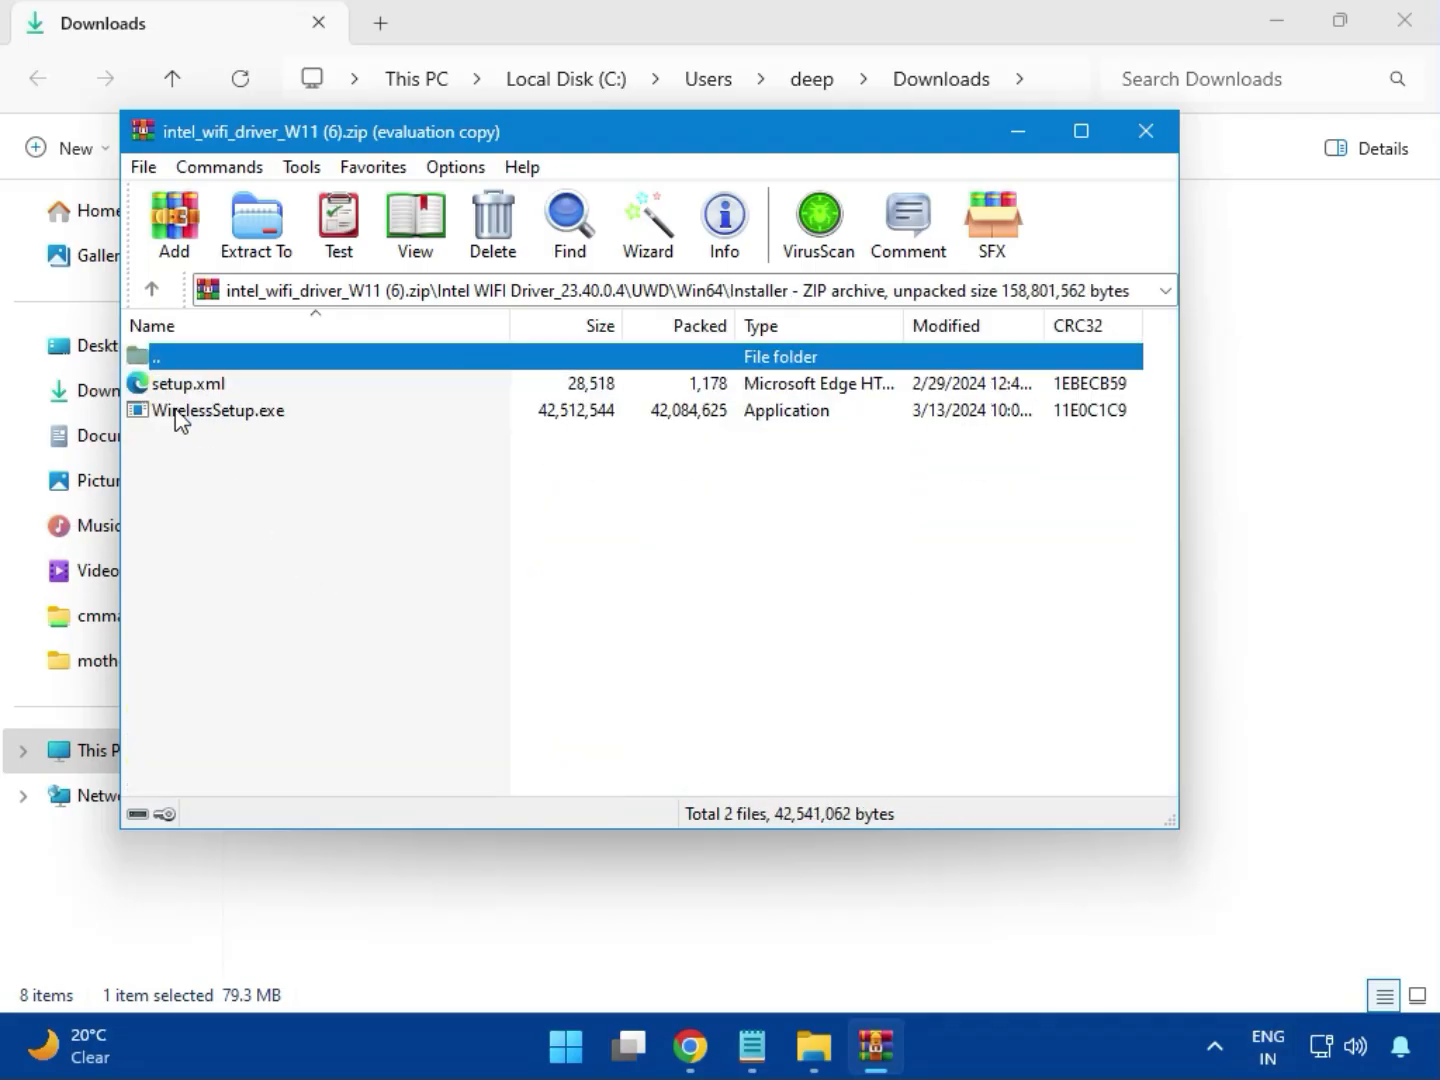
left_click(190, 414)
double_click(226, 411)
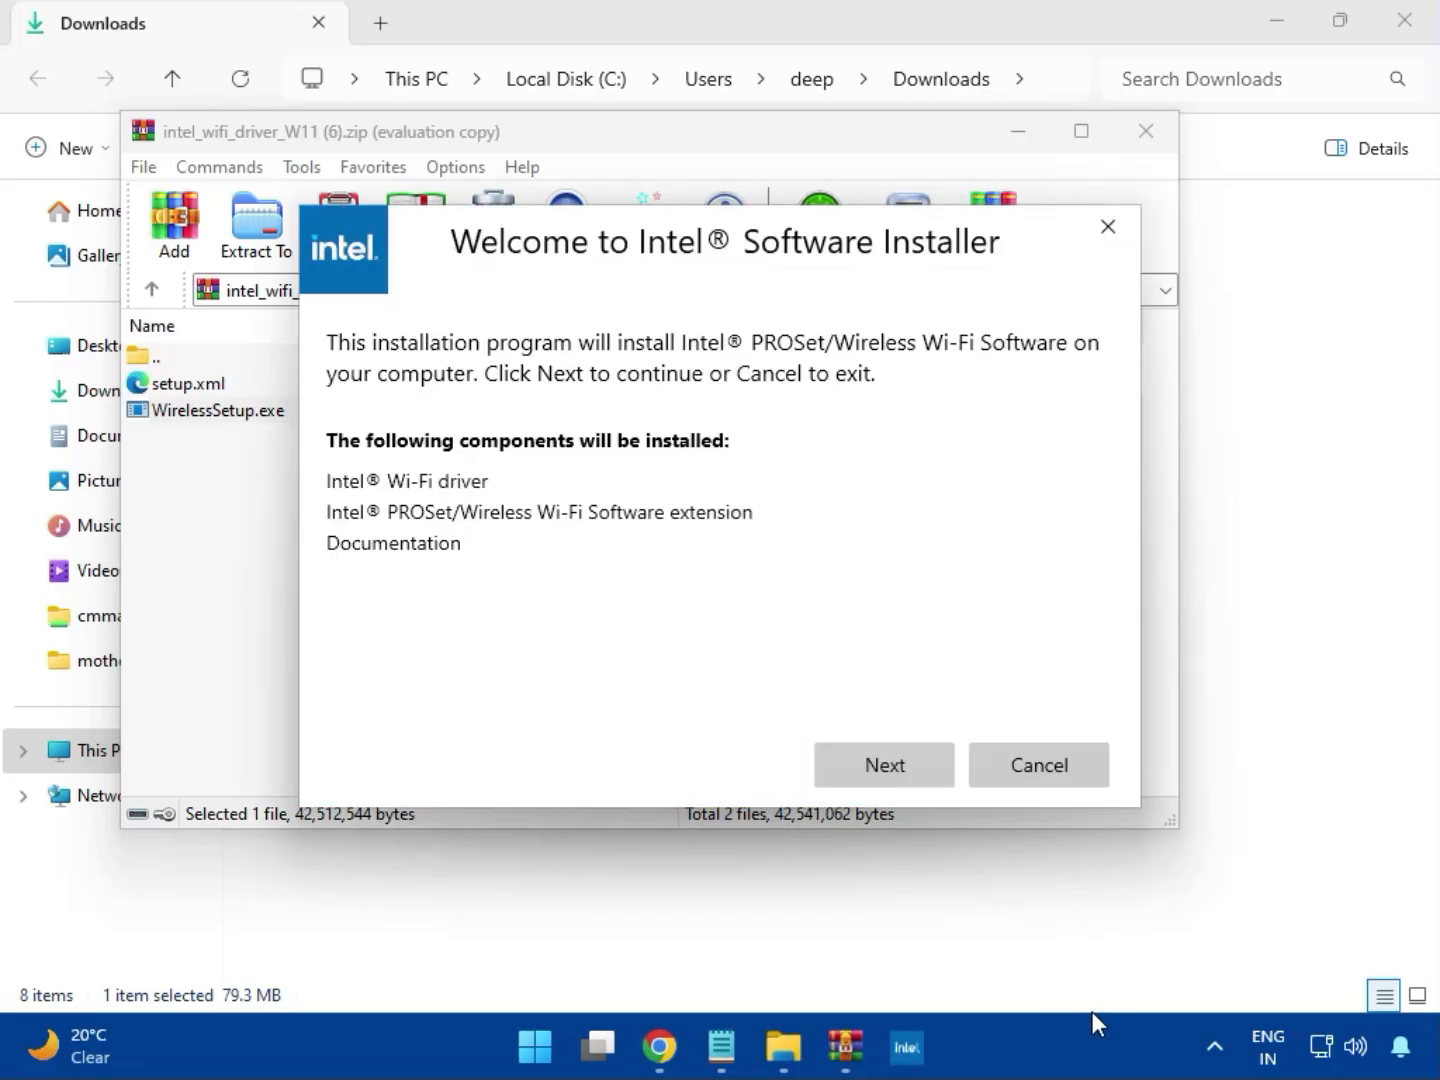
- Accept the license terms, install the Intel PROSet/Wireless Wi-Fi Software with permission to make changes, and close the finished installer and archive
left_click(881, 753)
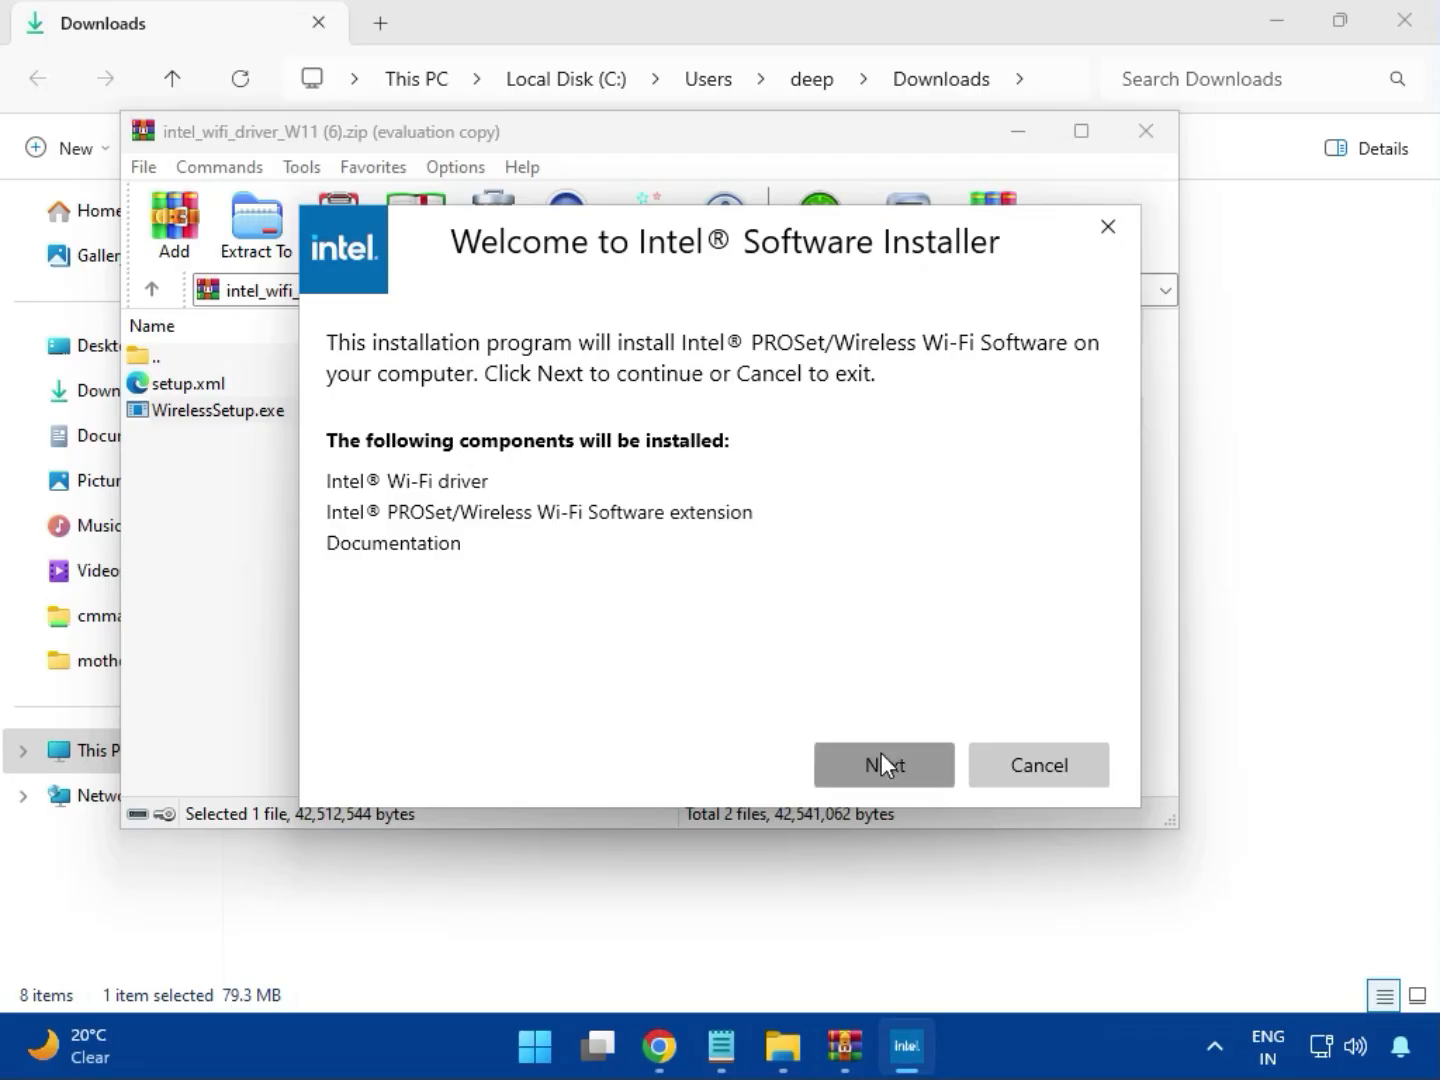
left_click(621, 708)
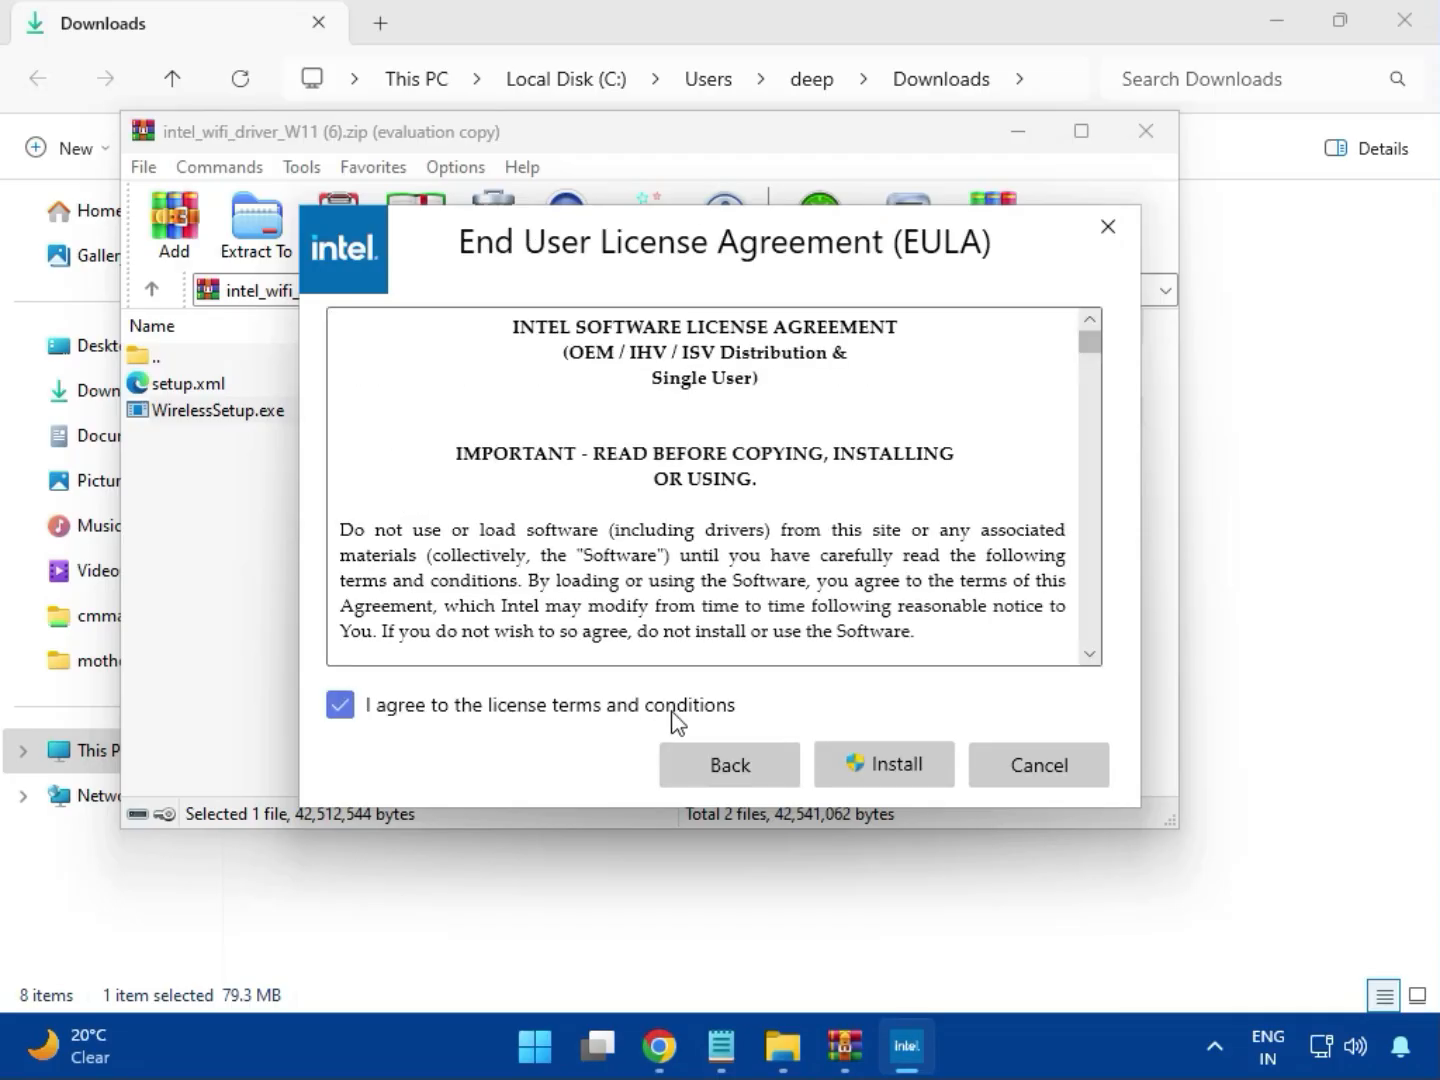
left_click(883, 765)
left_click(899, 772)
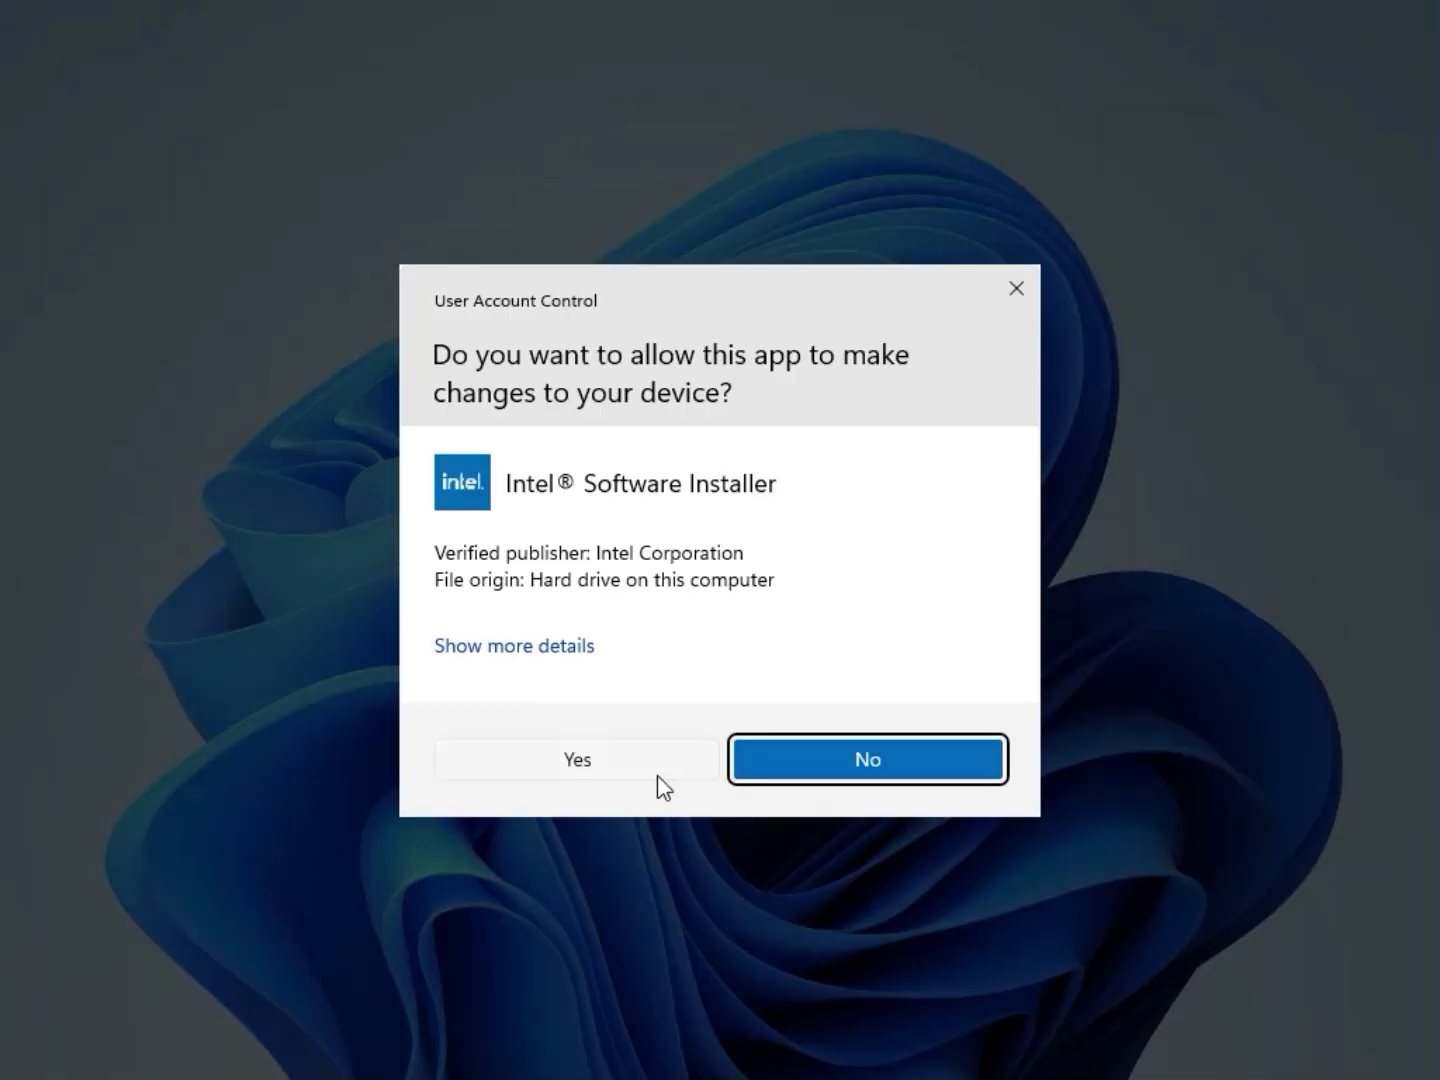
left_click(657, 776)
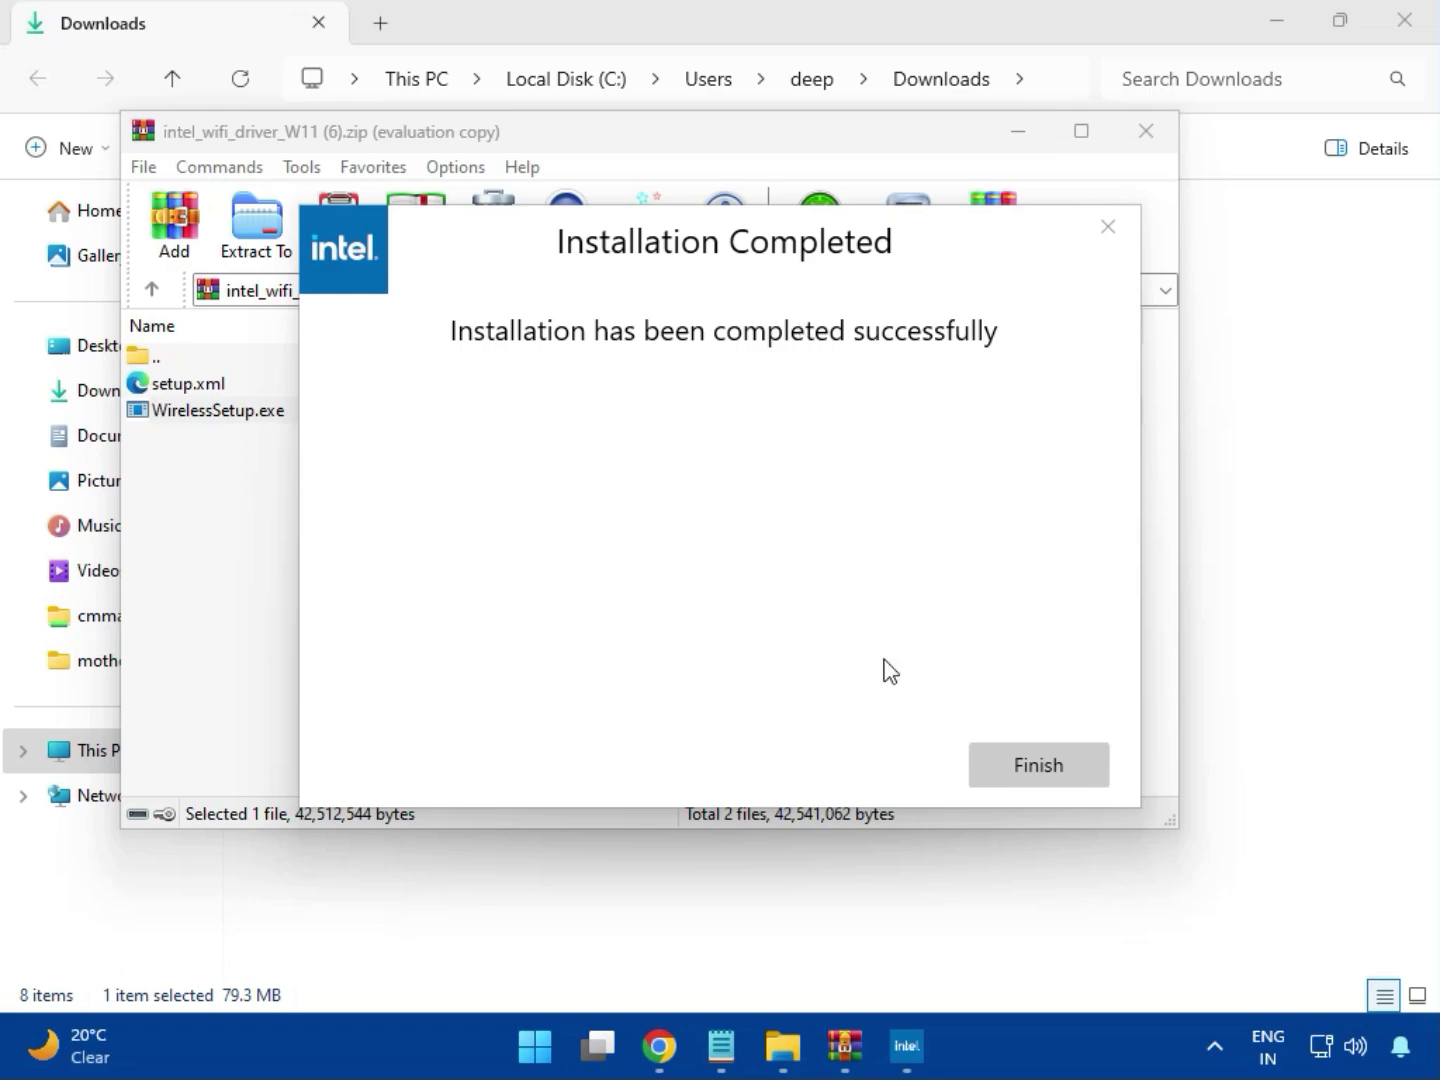
left_click(1032, 765)
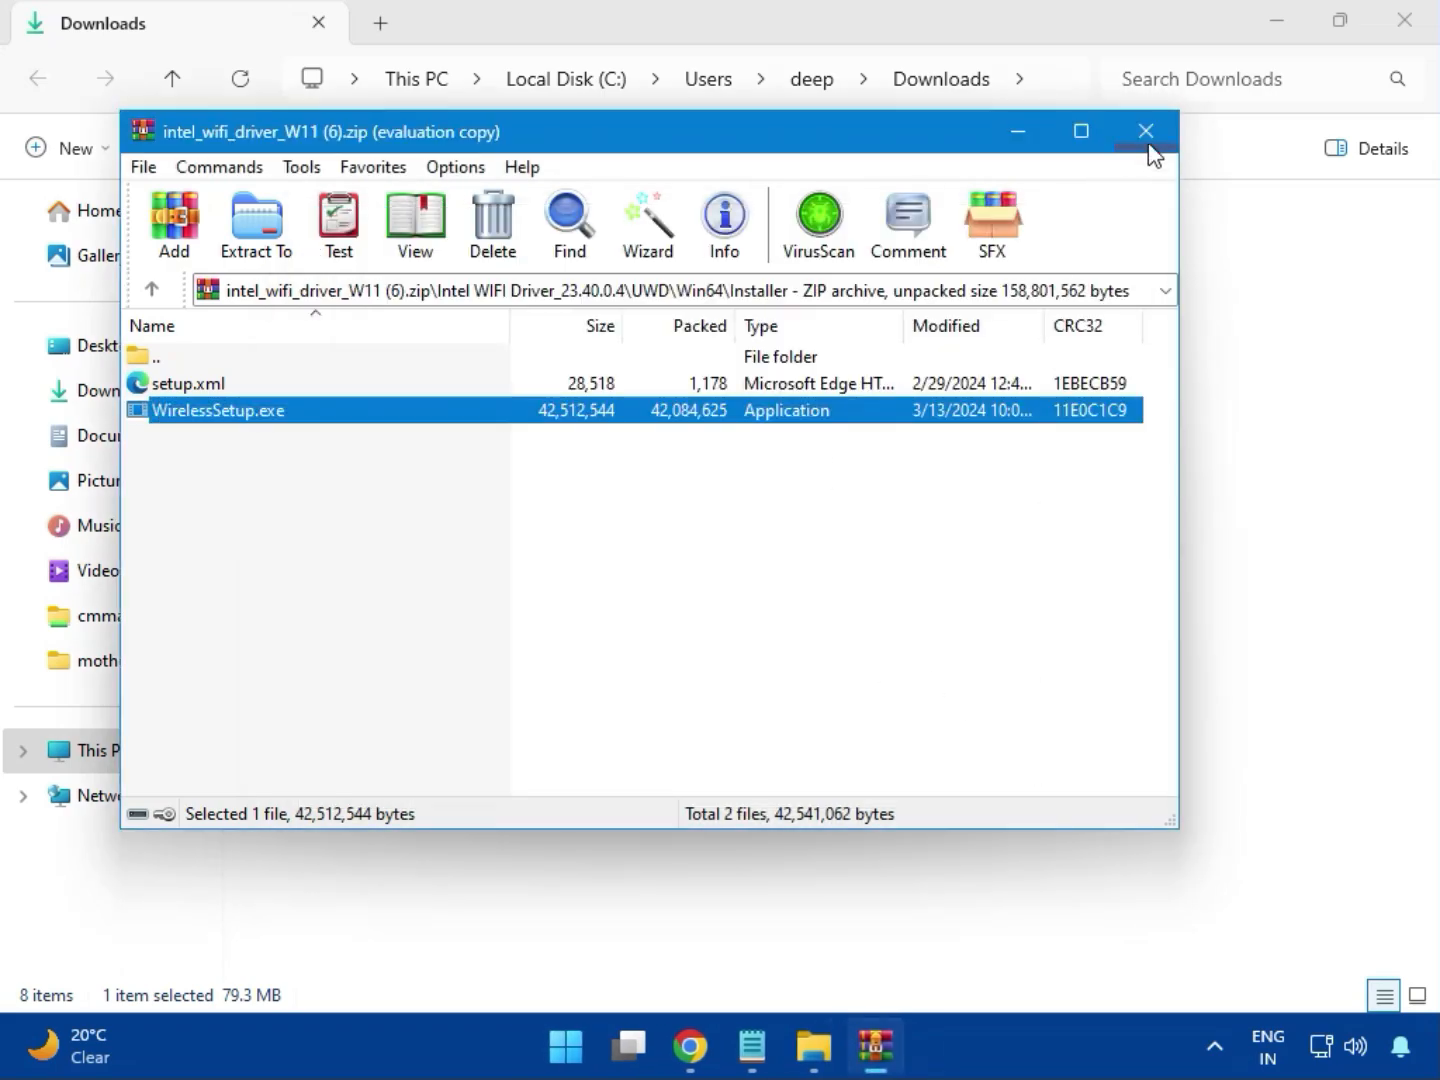
left_click(1147, 140)
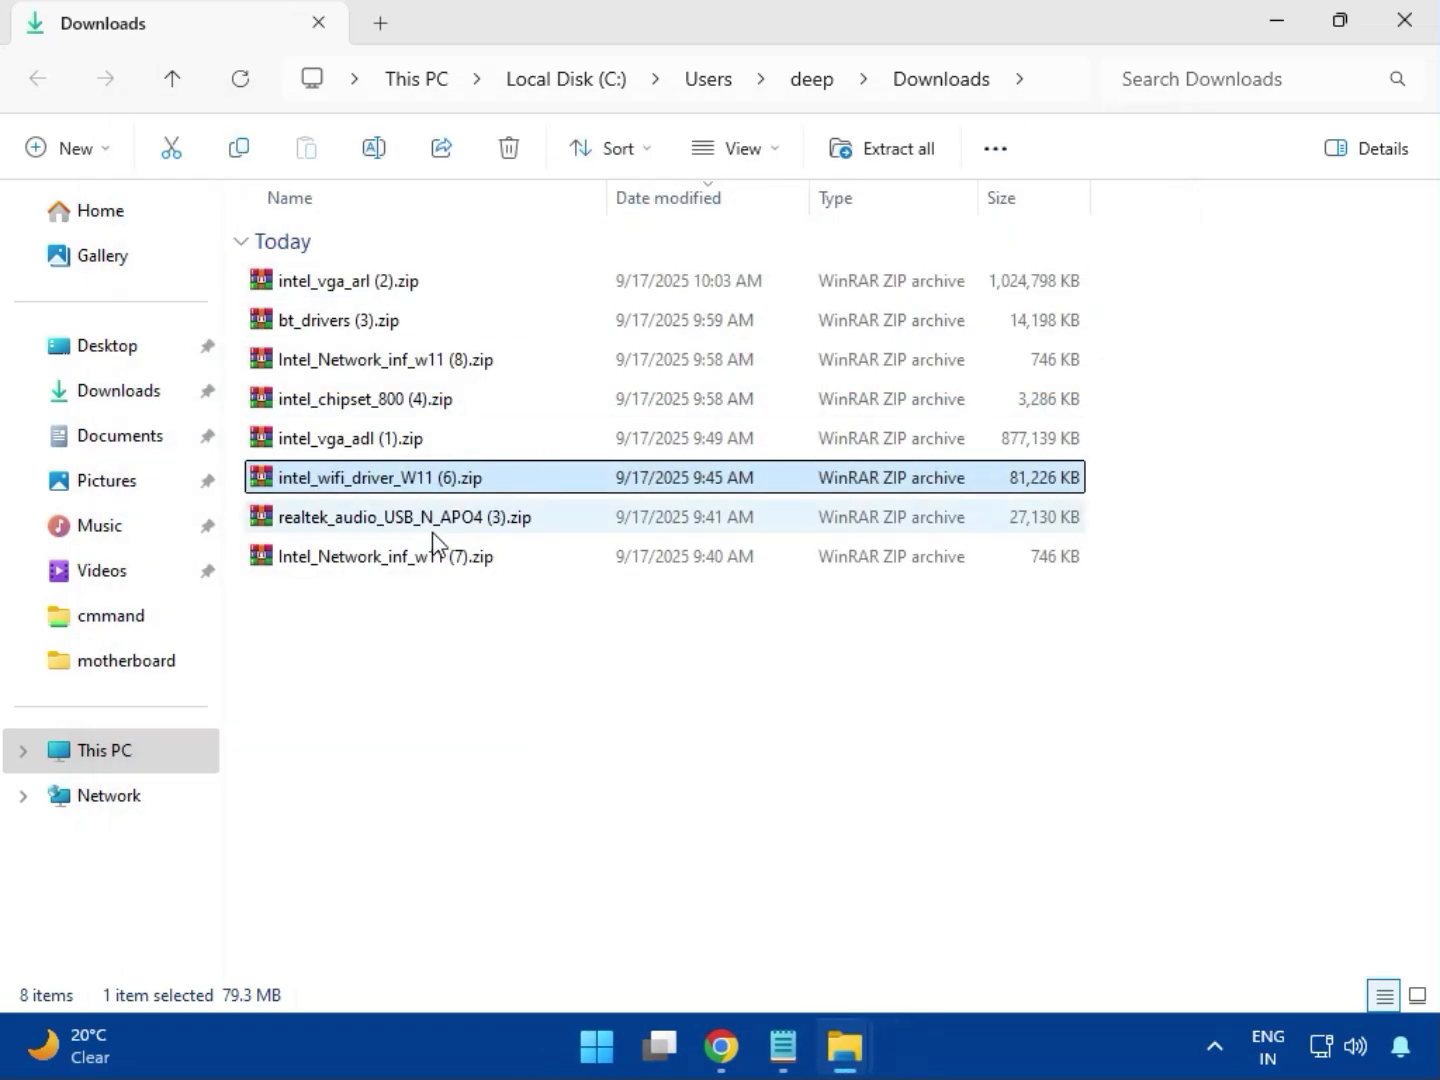
- Run MSI_Launcher.exe from the Realtek USB Universal Driver folder of realtek_audio_USB_N_APO4 (3).zip, allow the Realtek setup to make changes, and close the archive
double_click(445, 520)
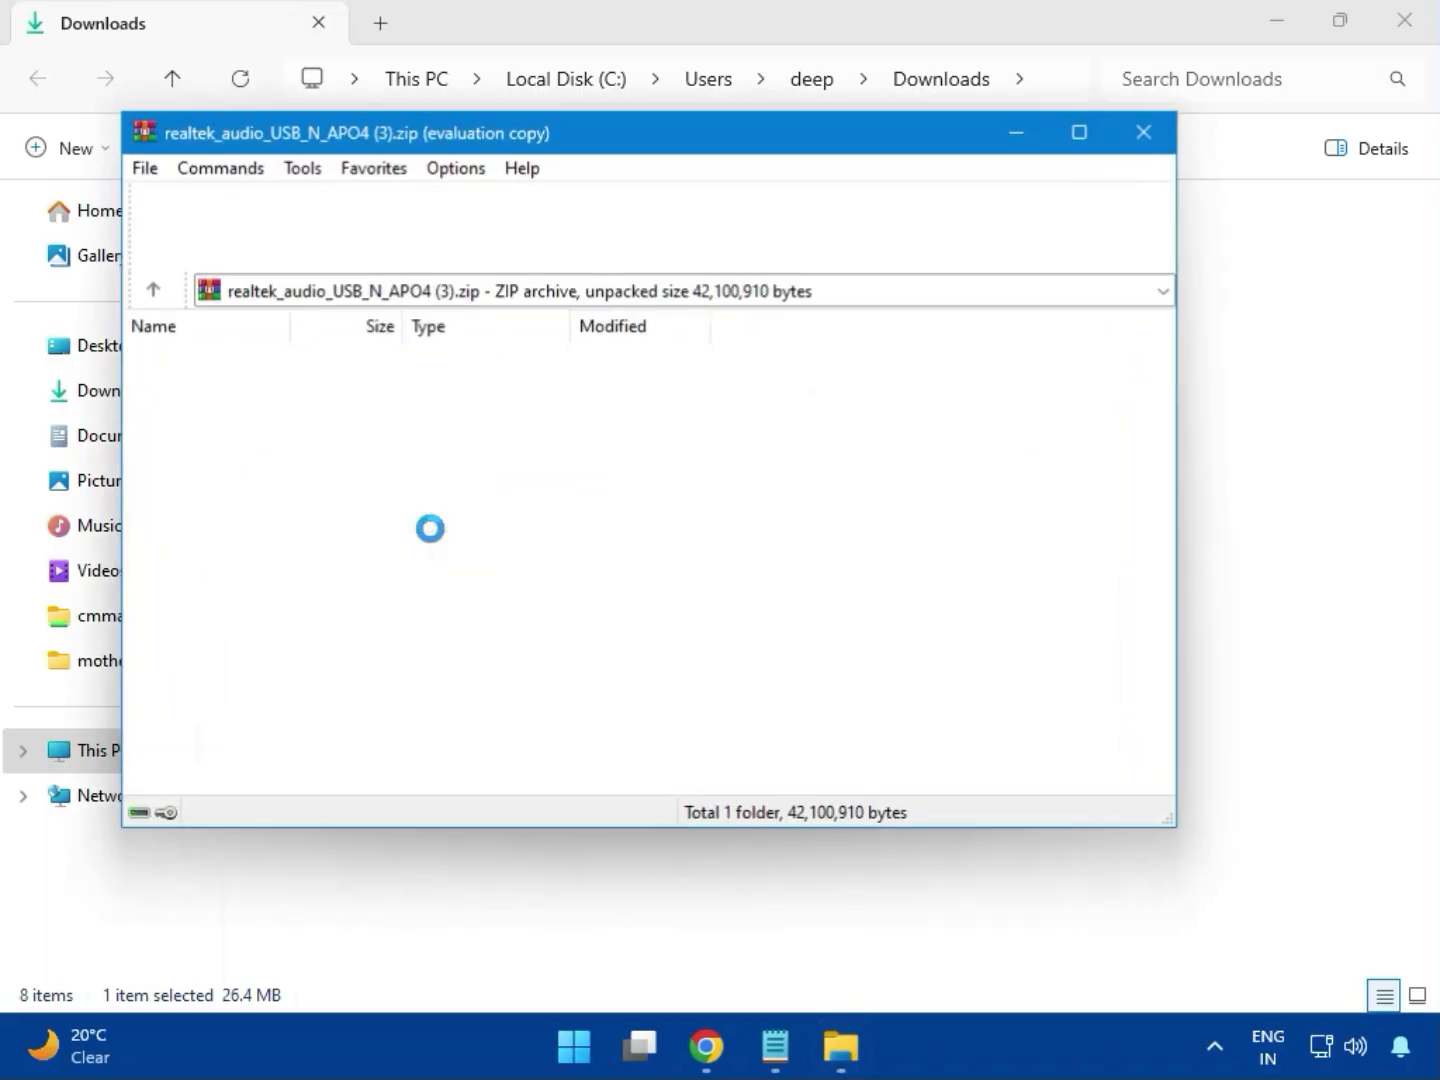
left_click(1240, 85)
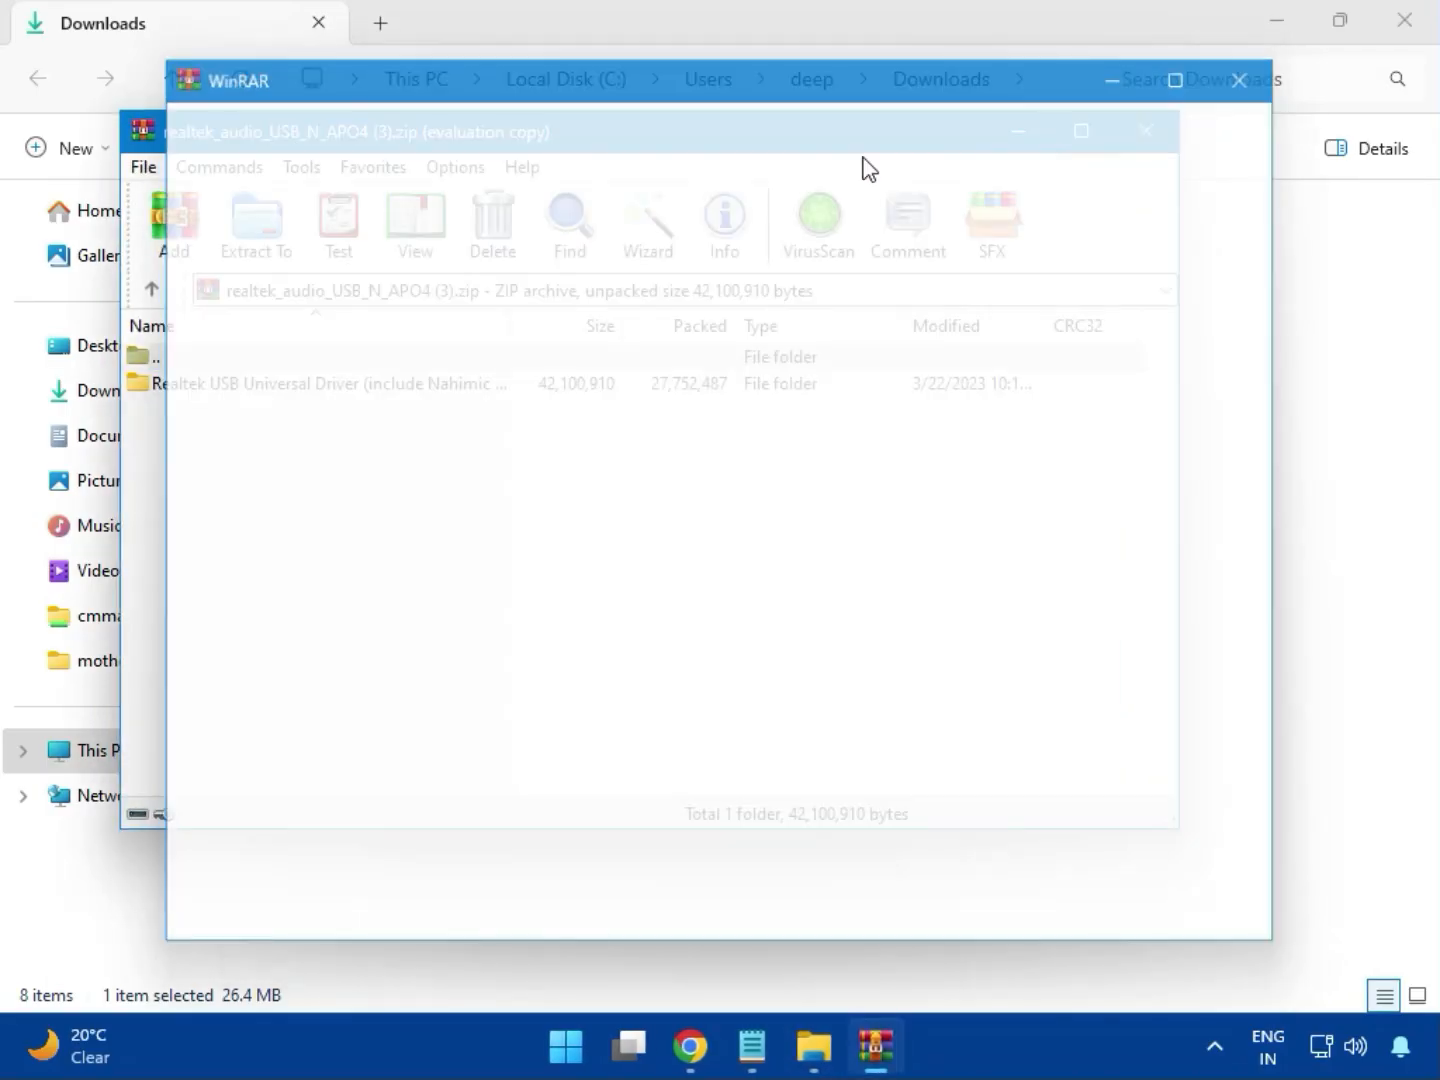
double_click(320, 388)
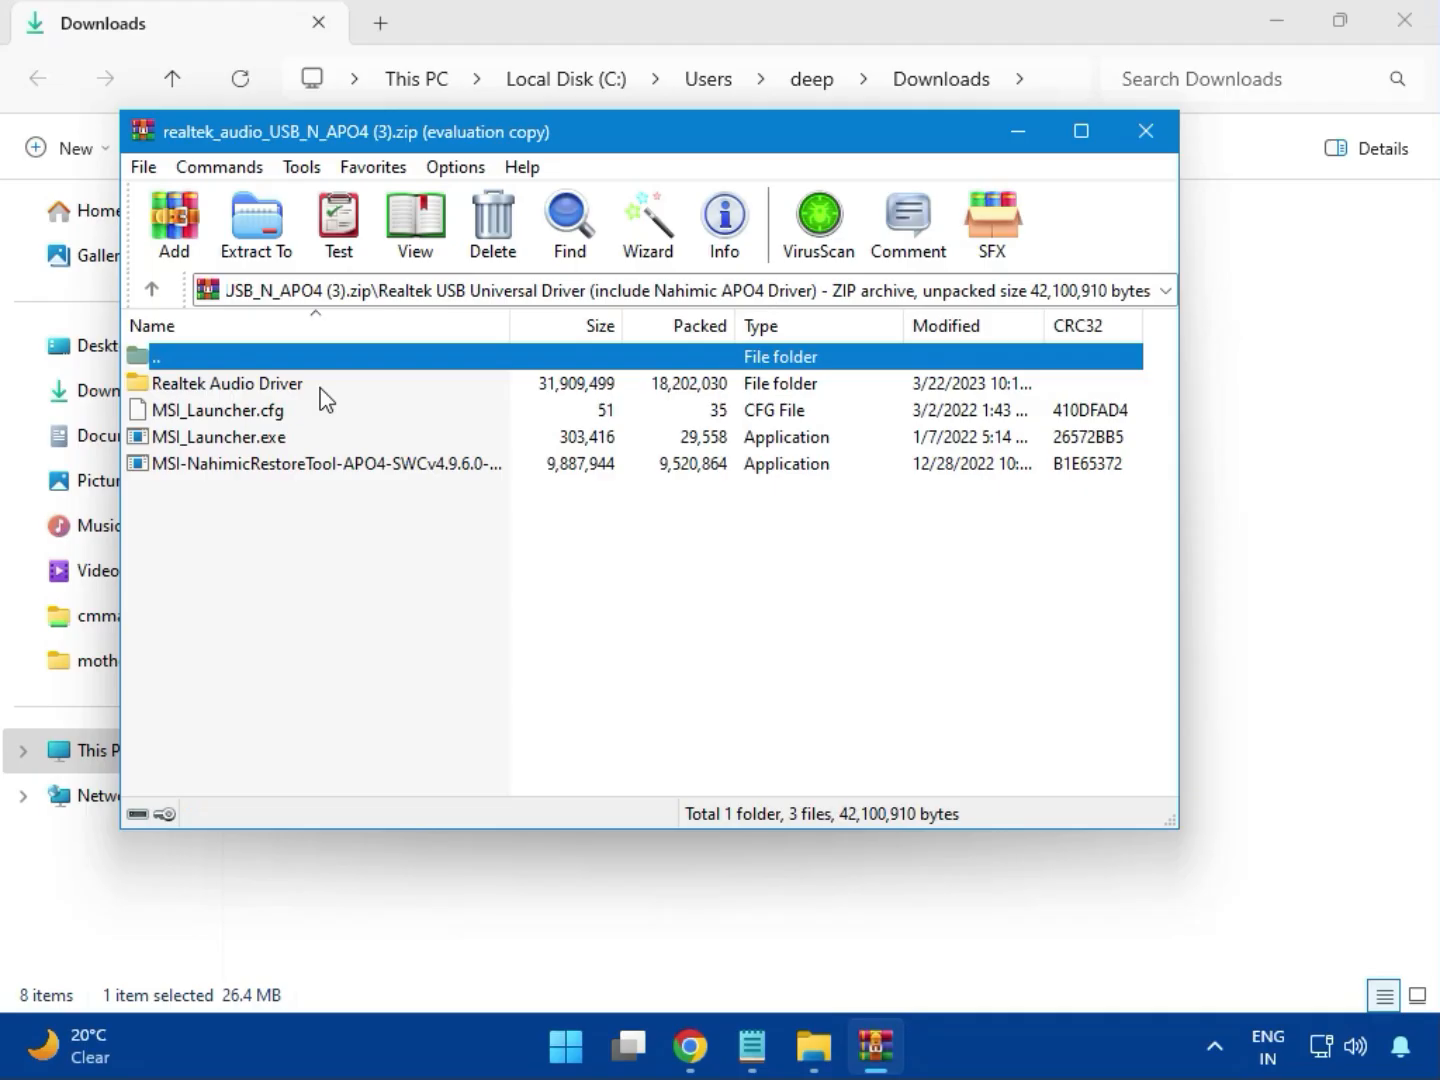
double_click(255, 441)
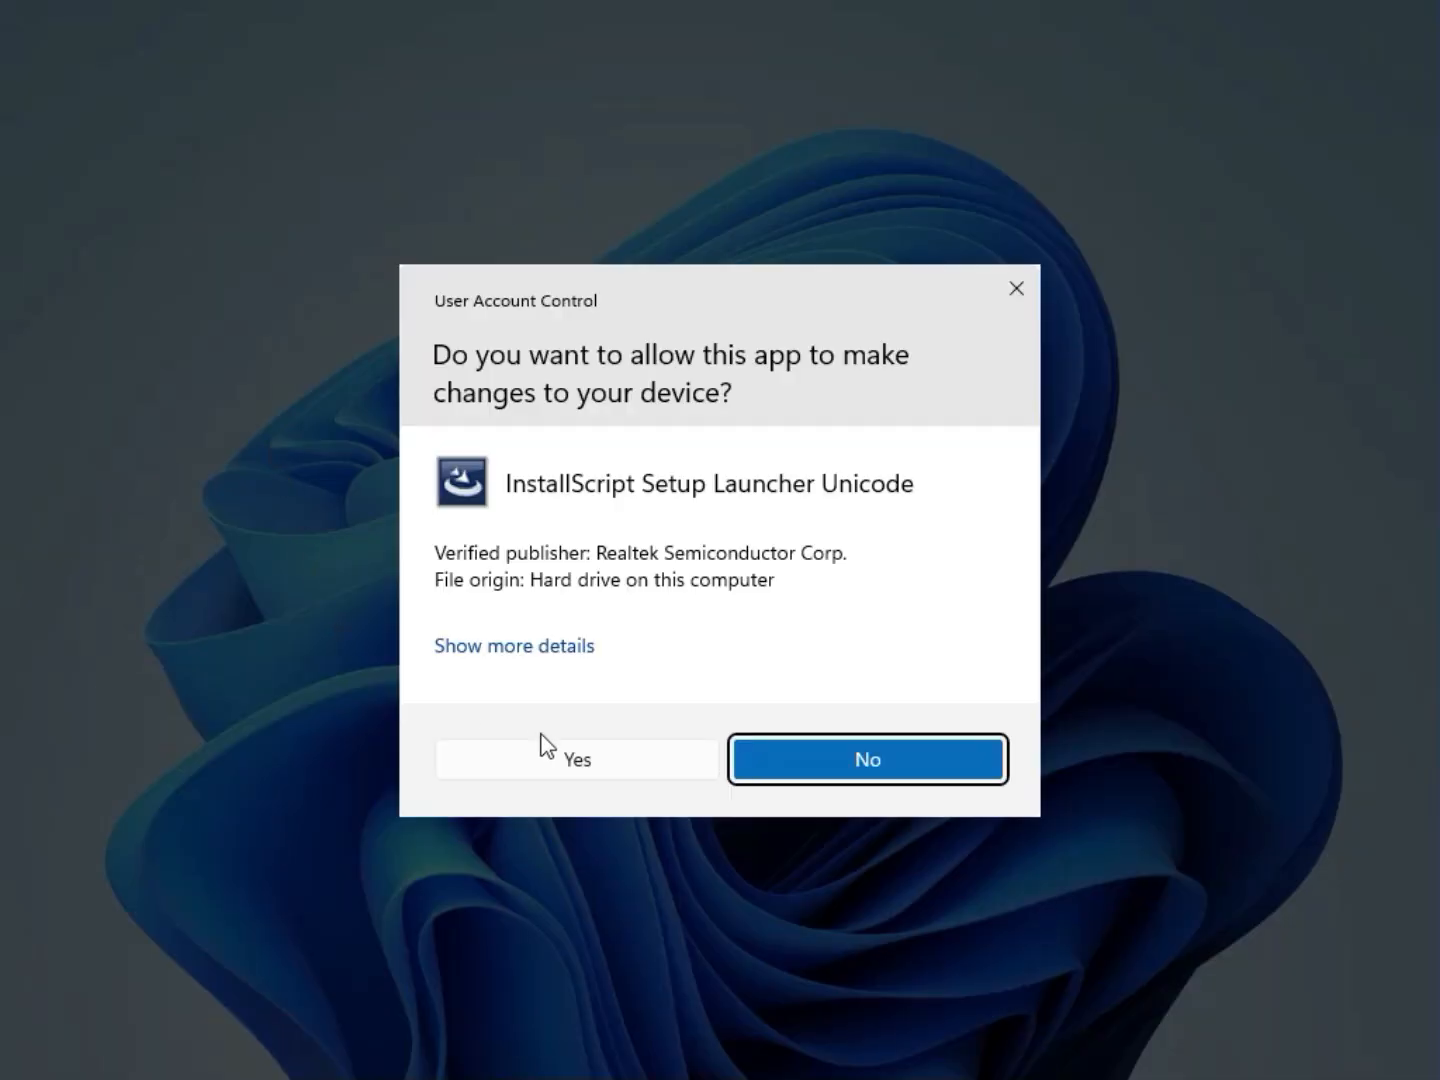
left_click(569, 757)
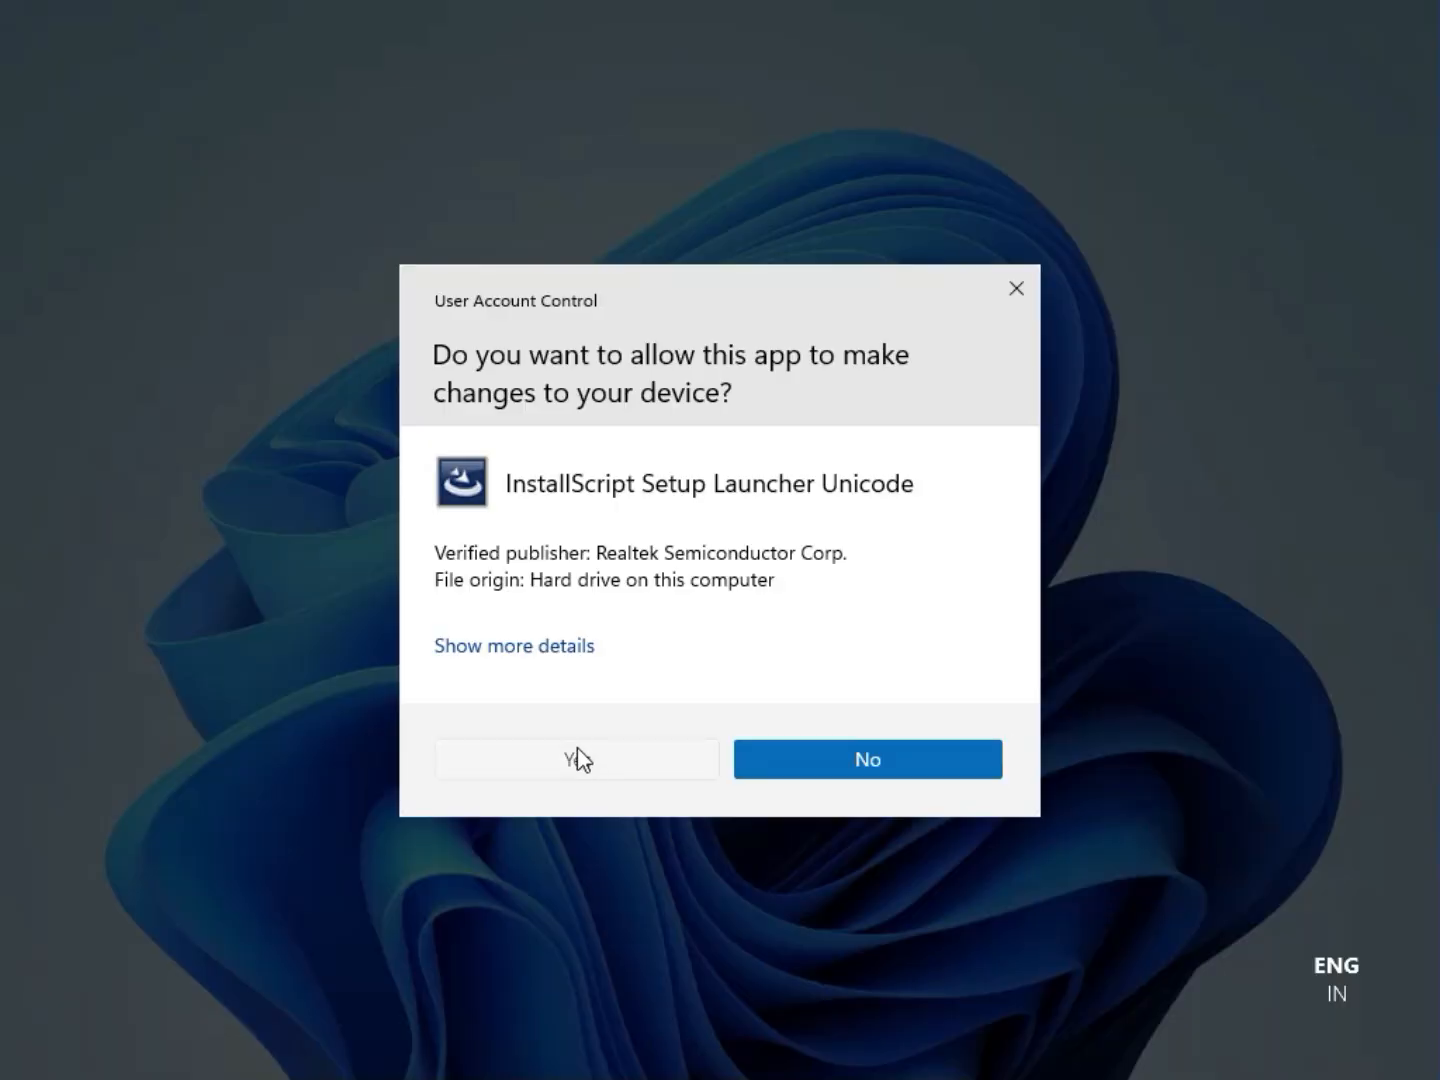
left_click(579, 759)
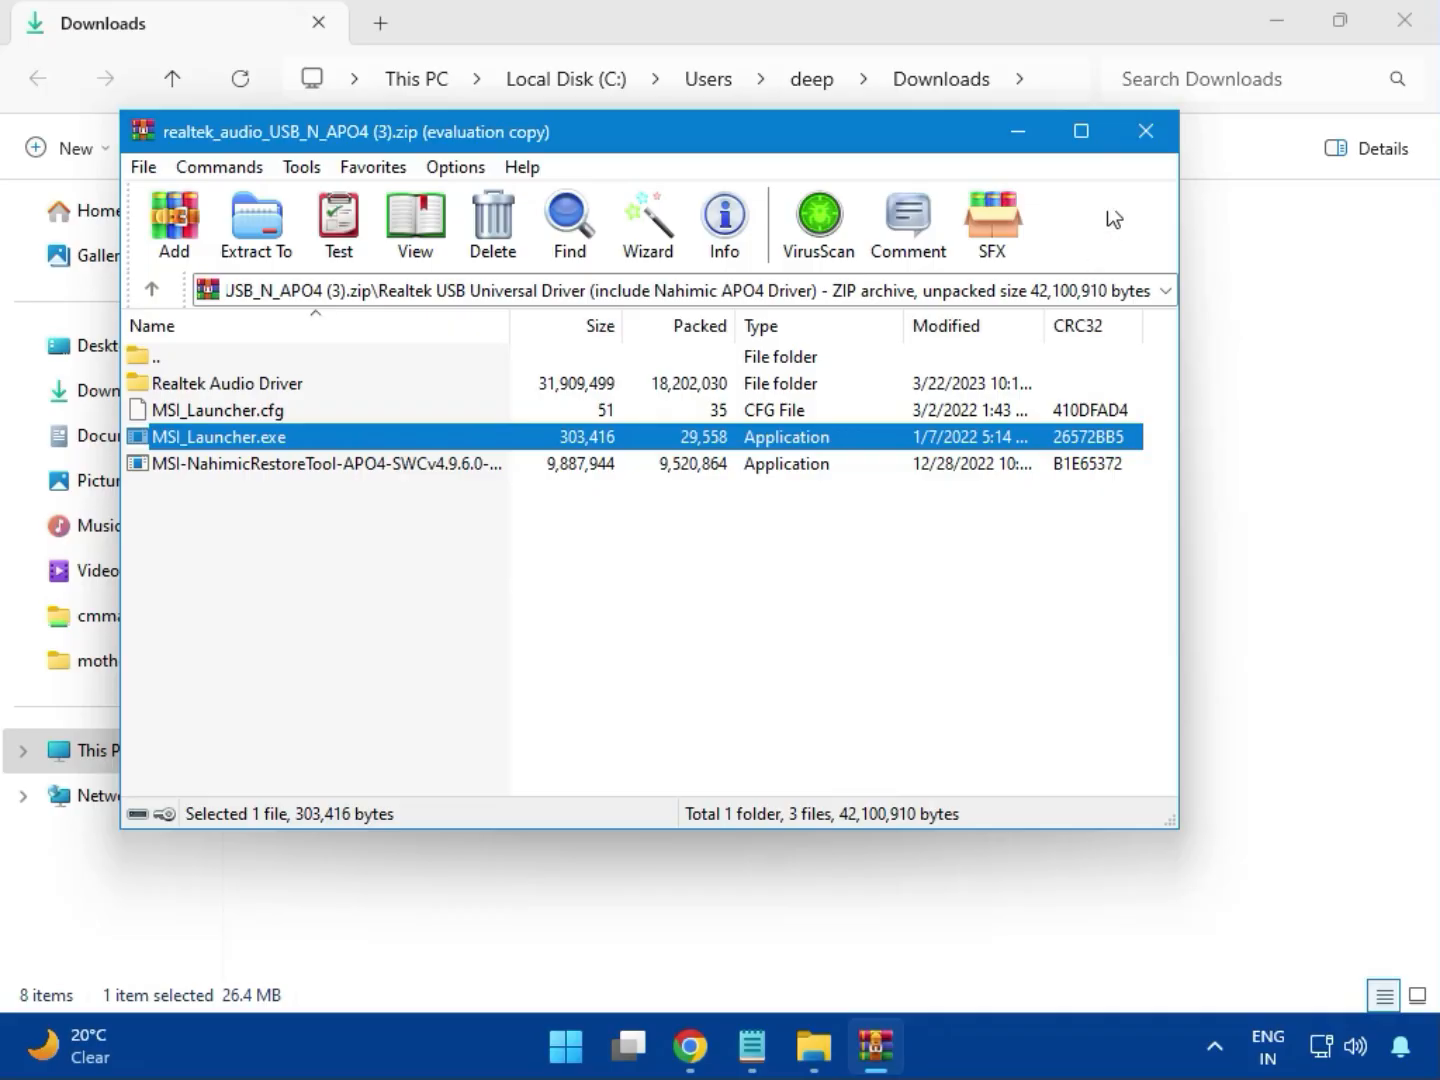
left_click(1148, 146)
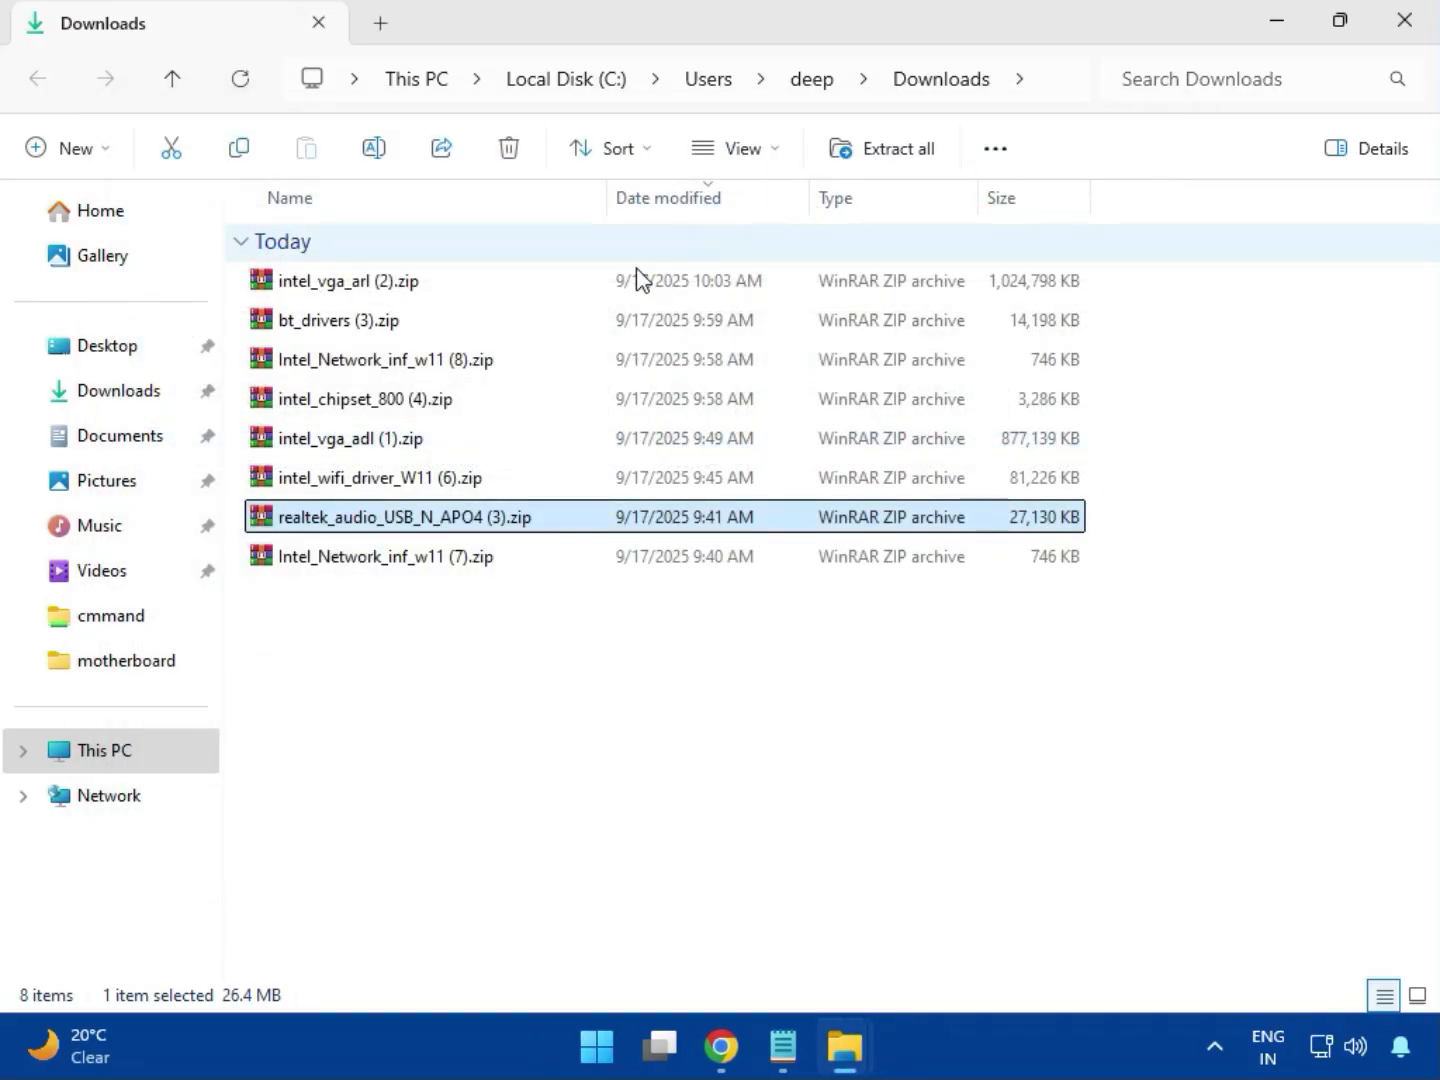
- Select the Intel_Network_inf_w11 (7).zip archive in the Downloads folder
left_click(388, 560)
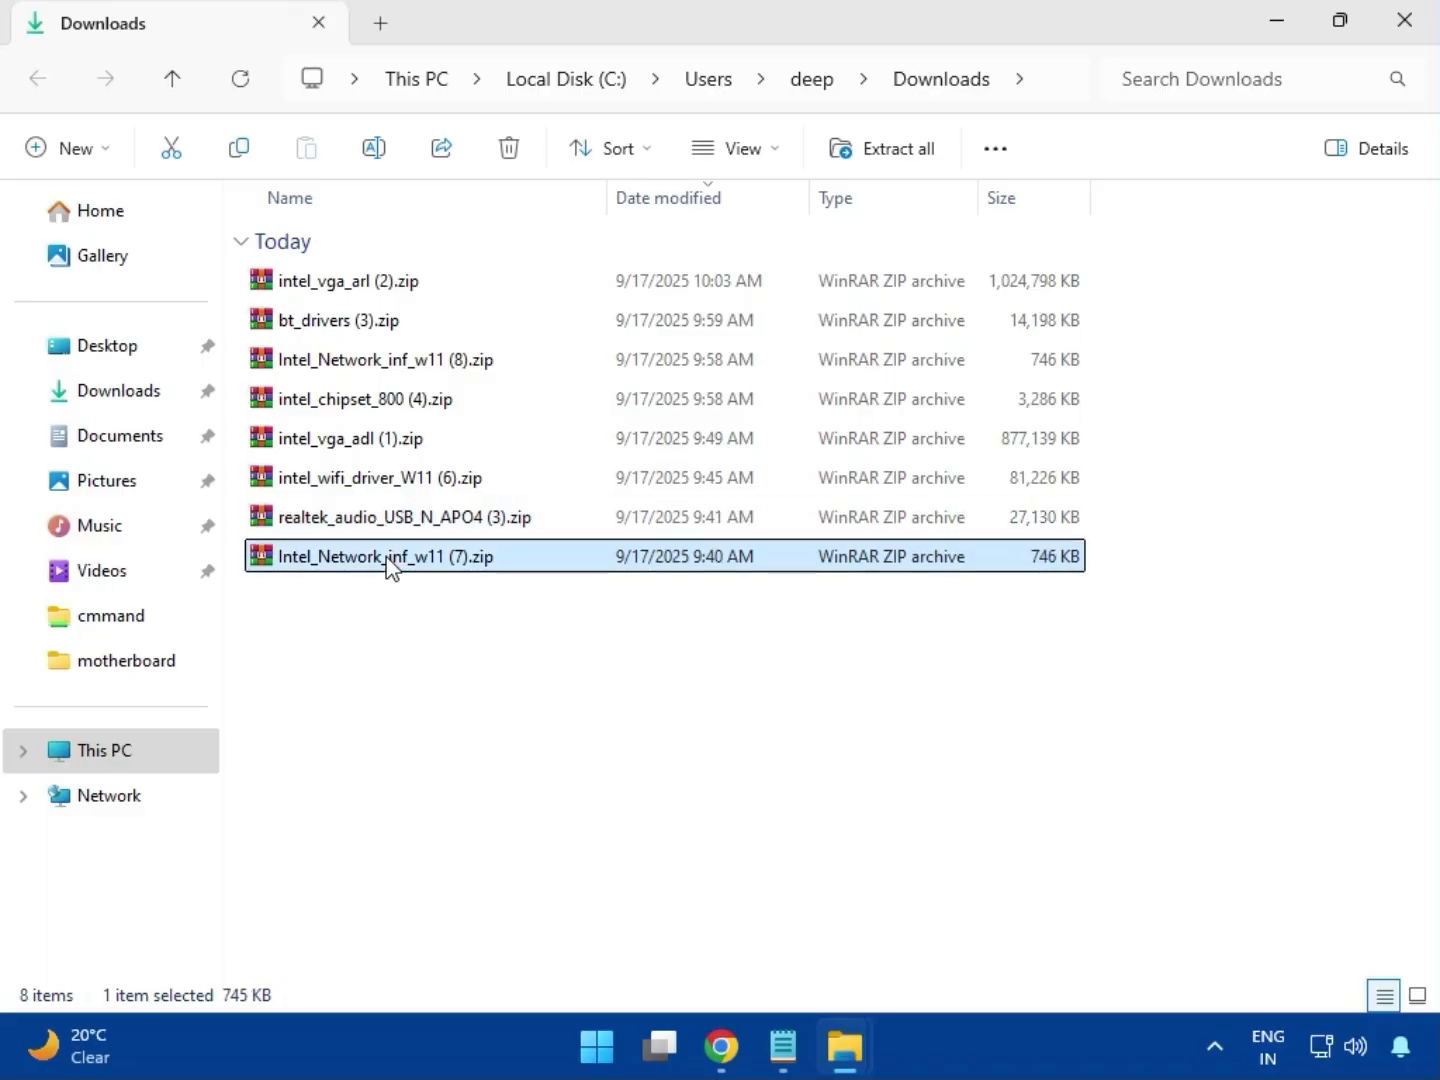